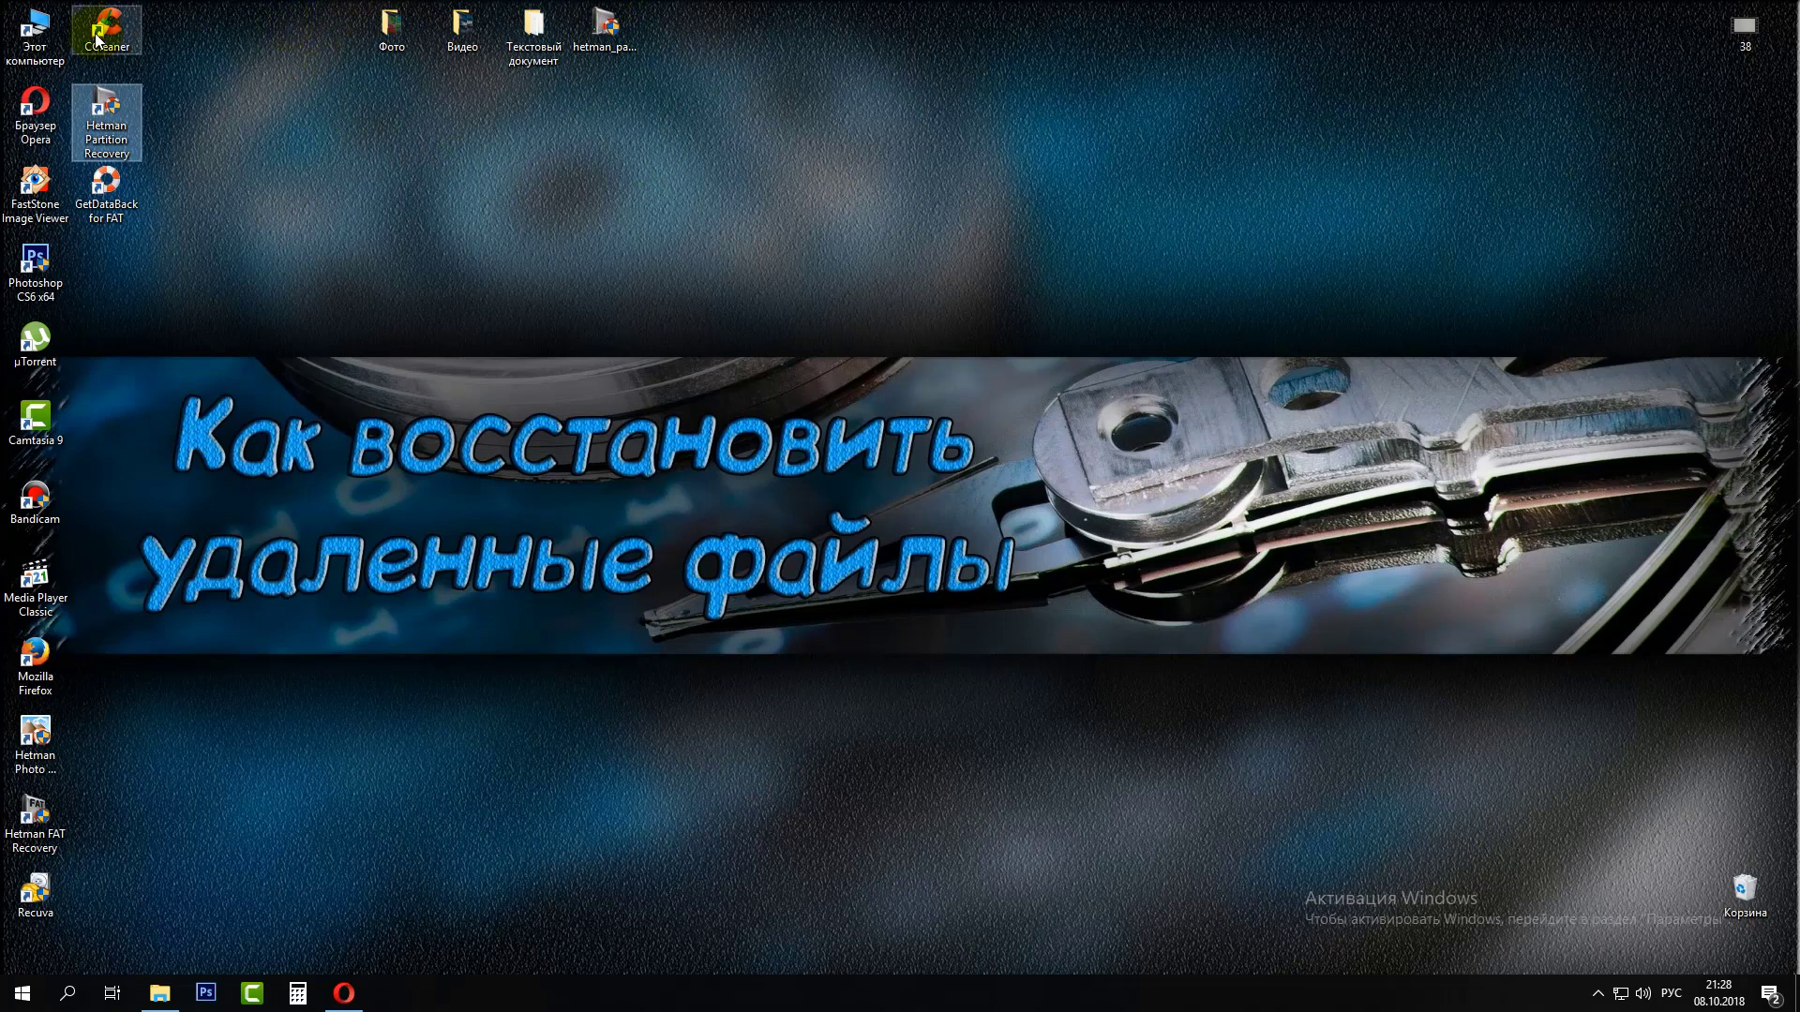
- Open the properties of USB drive I: from Этот компьютер to check its file system and capacity, and close them
left_click(42, 33)
double_click(62, 38)
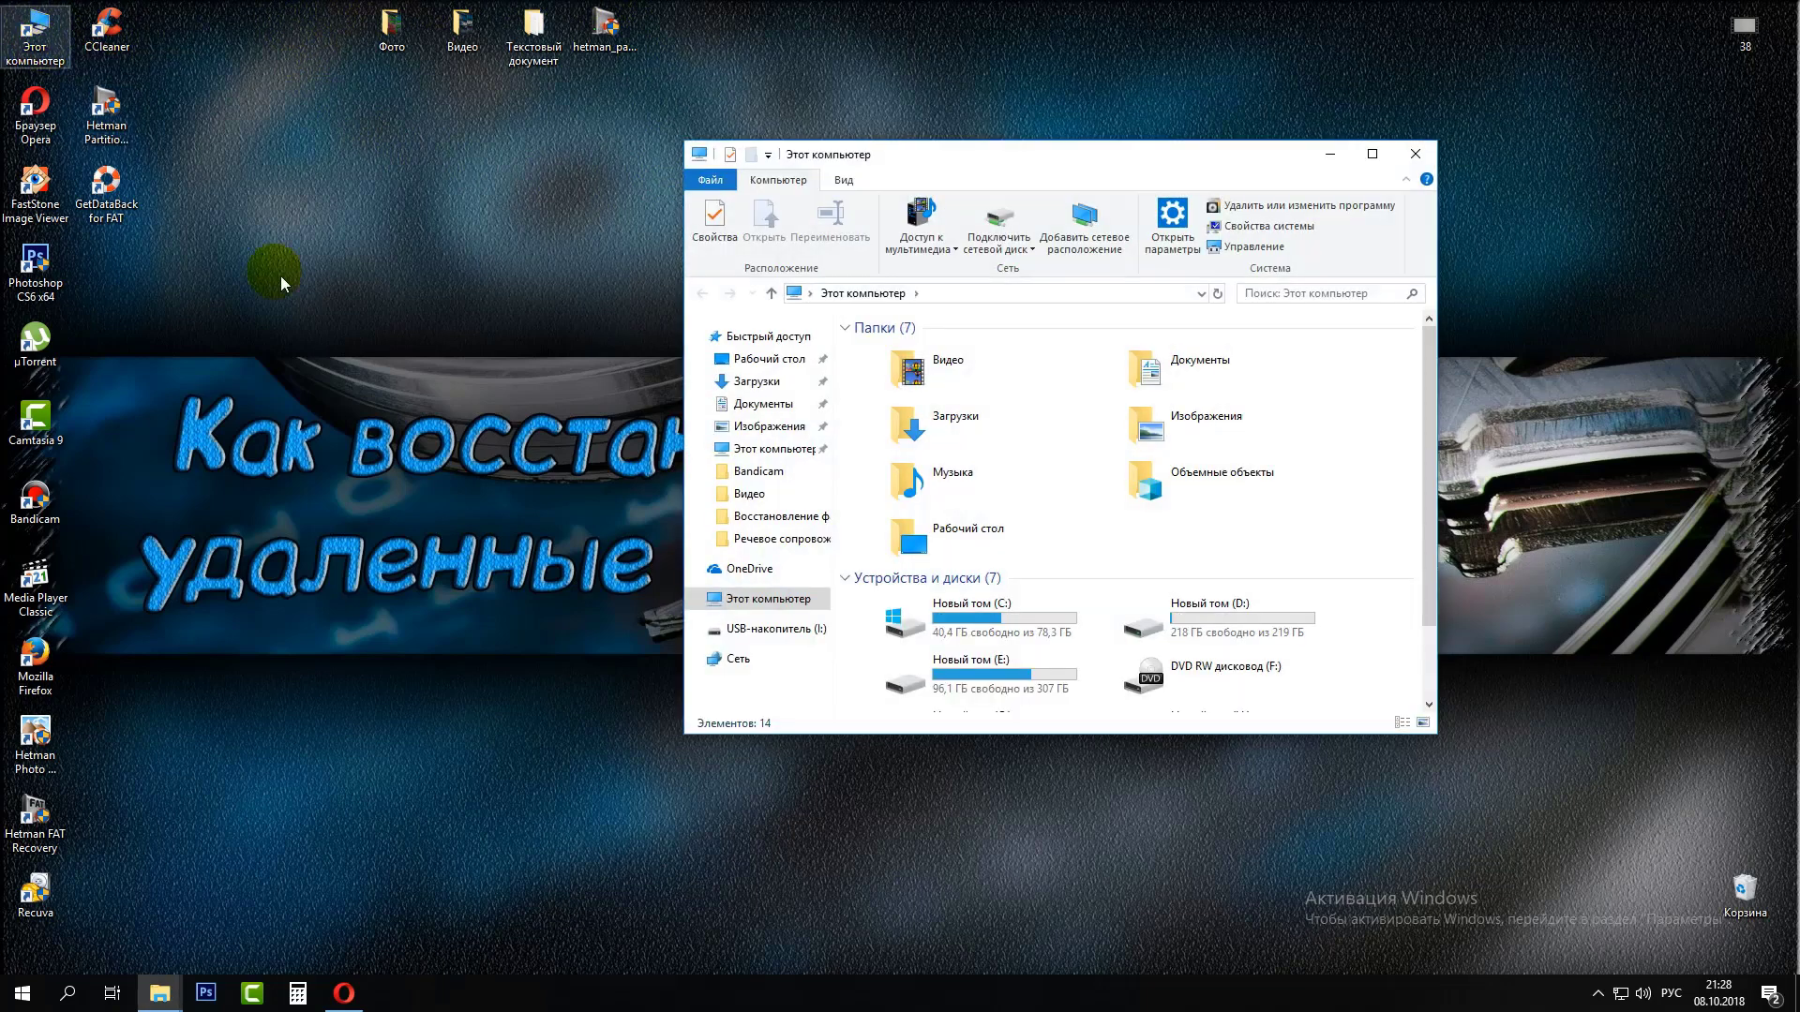
scroll(924, 711, "down", 2)
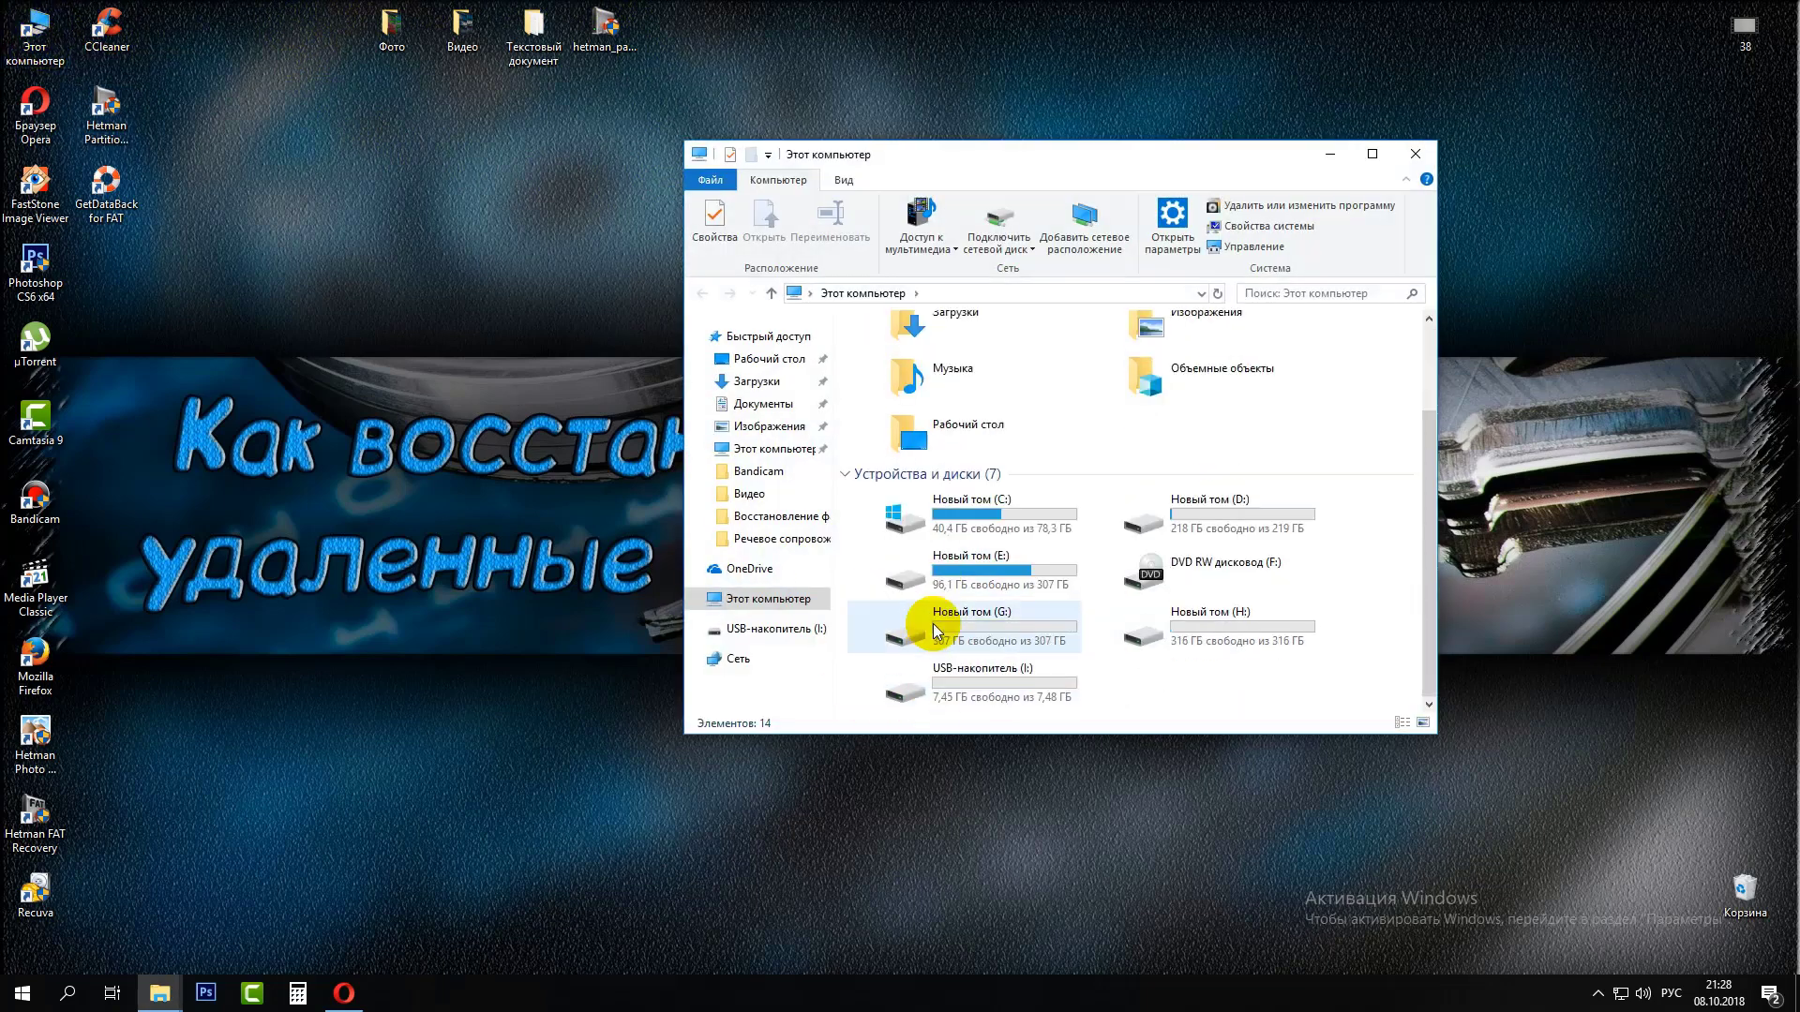
right_click(914, 702)
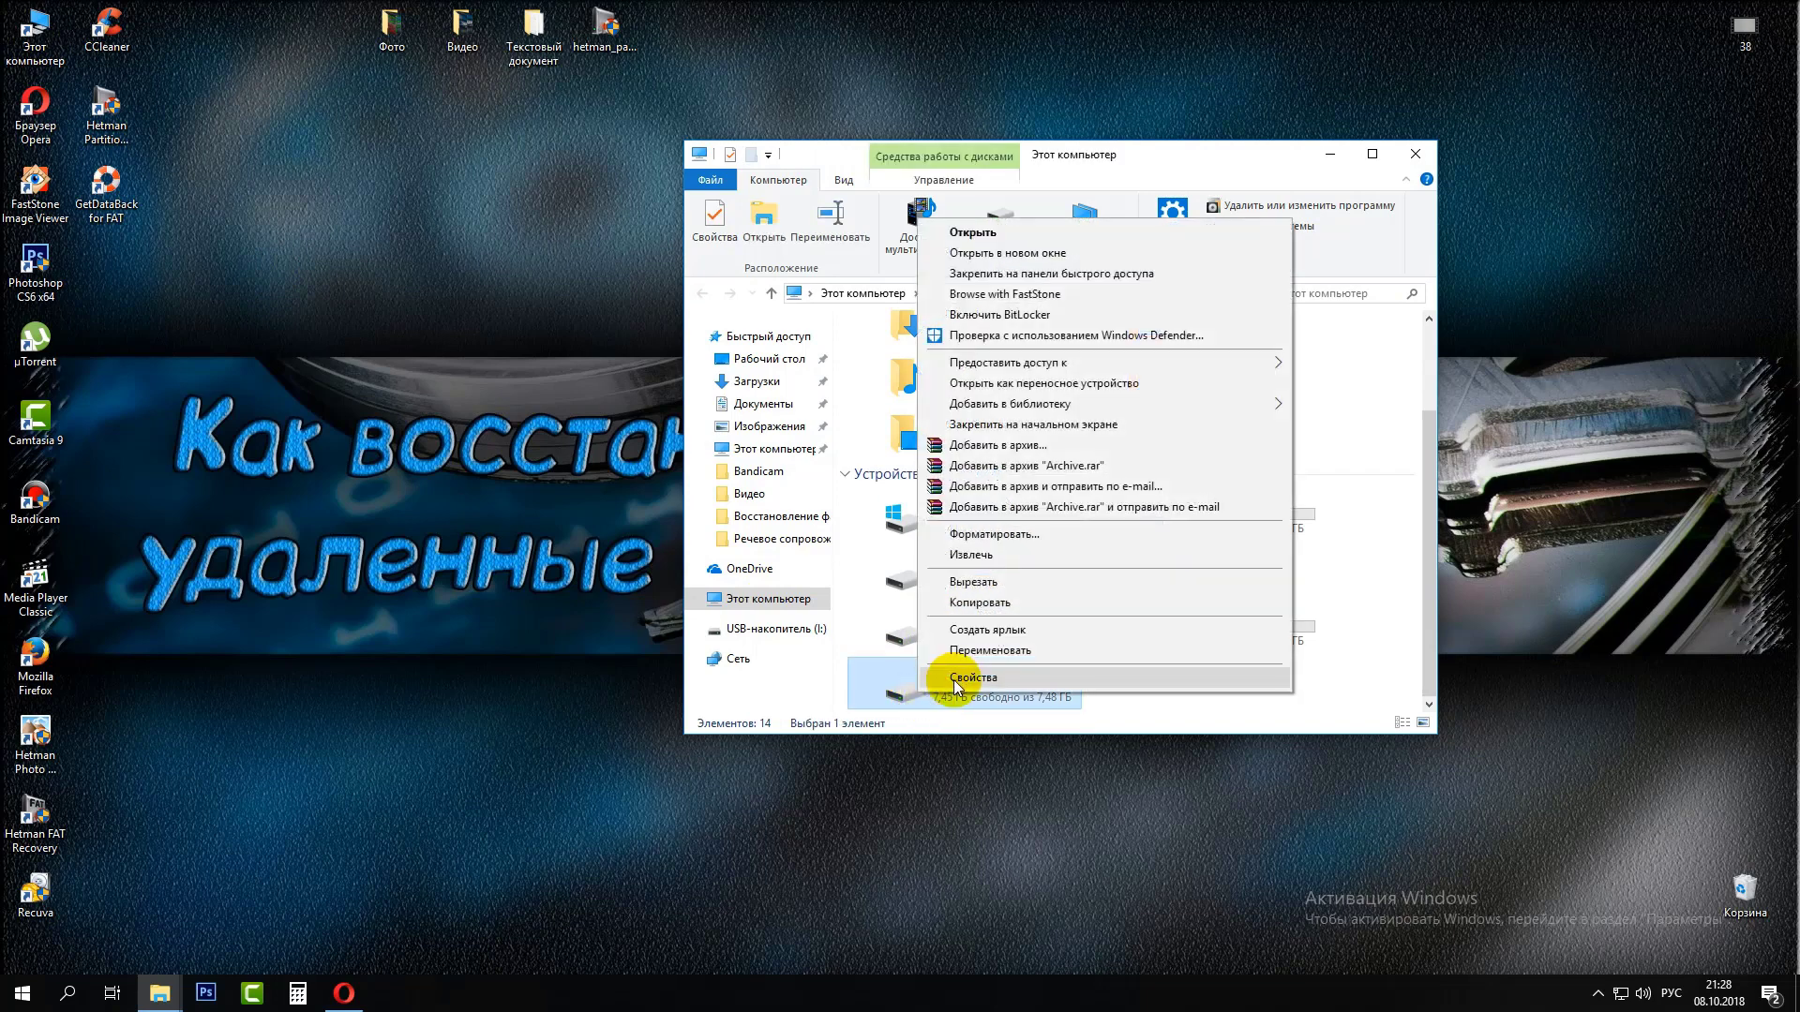
left_click(957, 680)
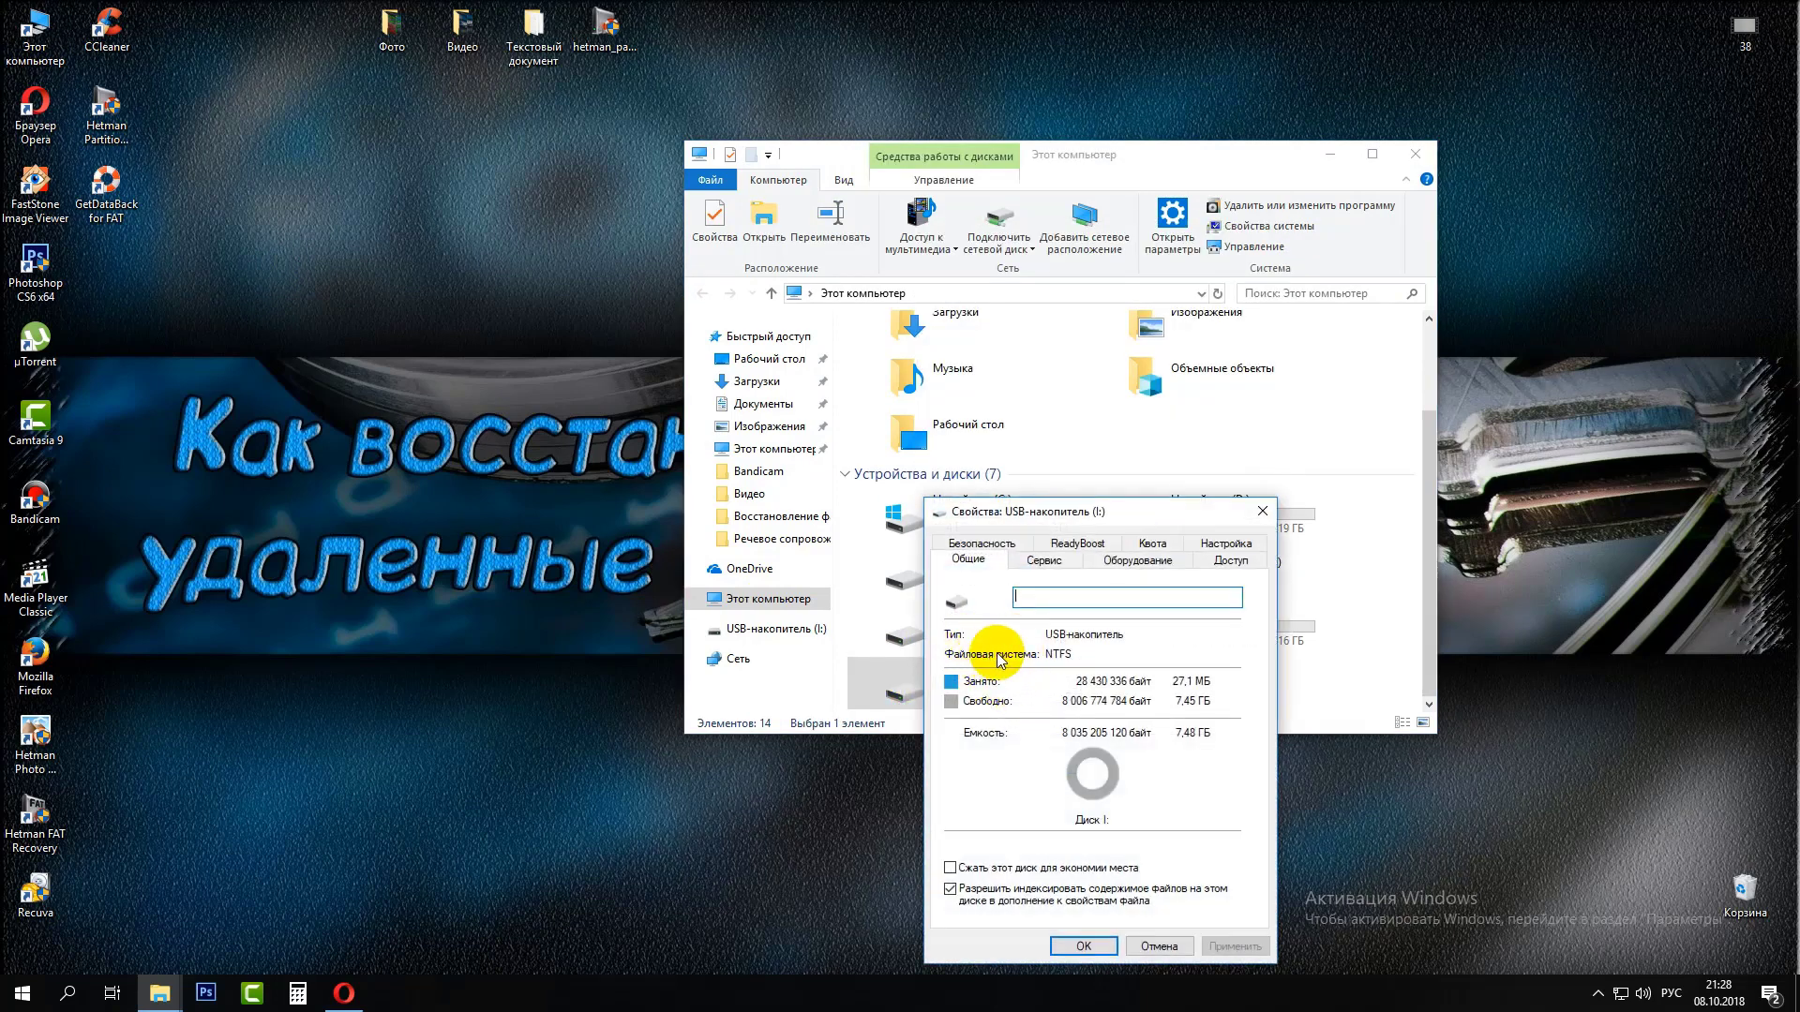
left_click(1261, 514)
- Copy the Фото, Видео and Текстовый документ folders and the hetman_partition_recovery application from the desktop to USB drive I:
double_click(933, 692)
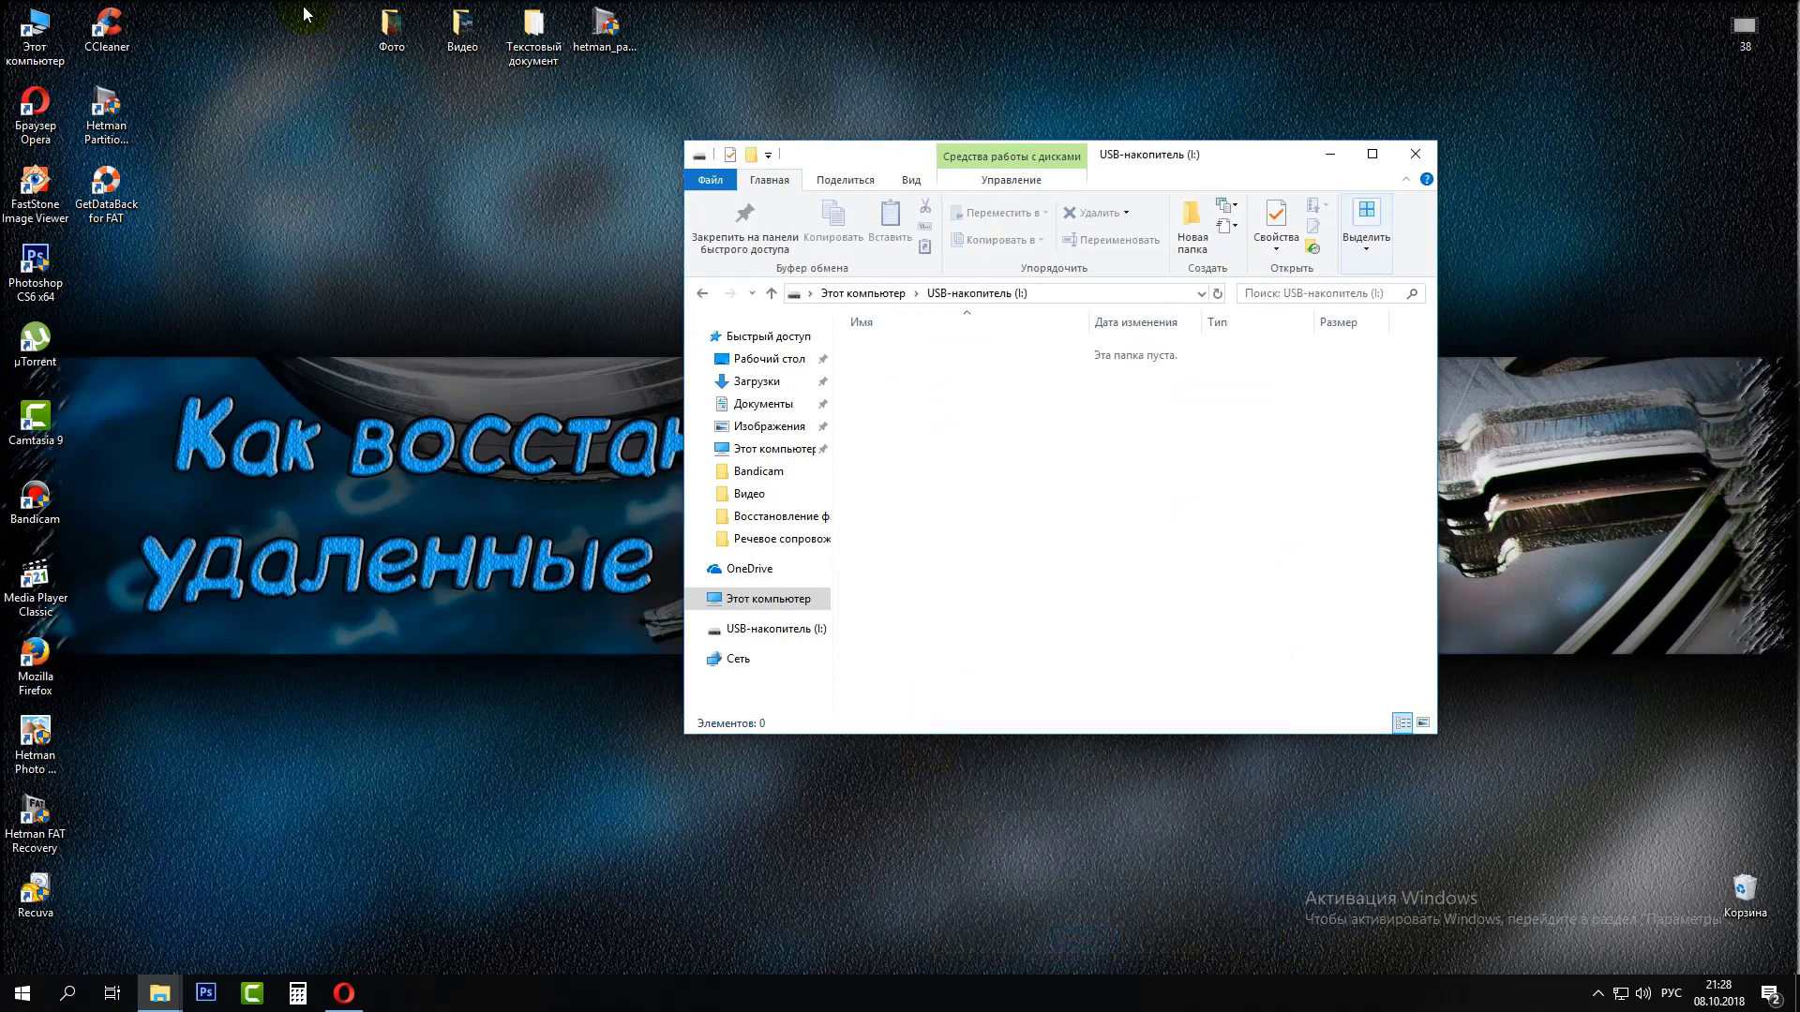
left_click_drag(304, 13, 1127, 521)
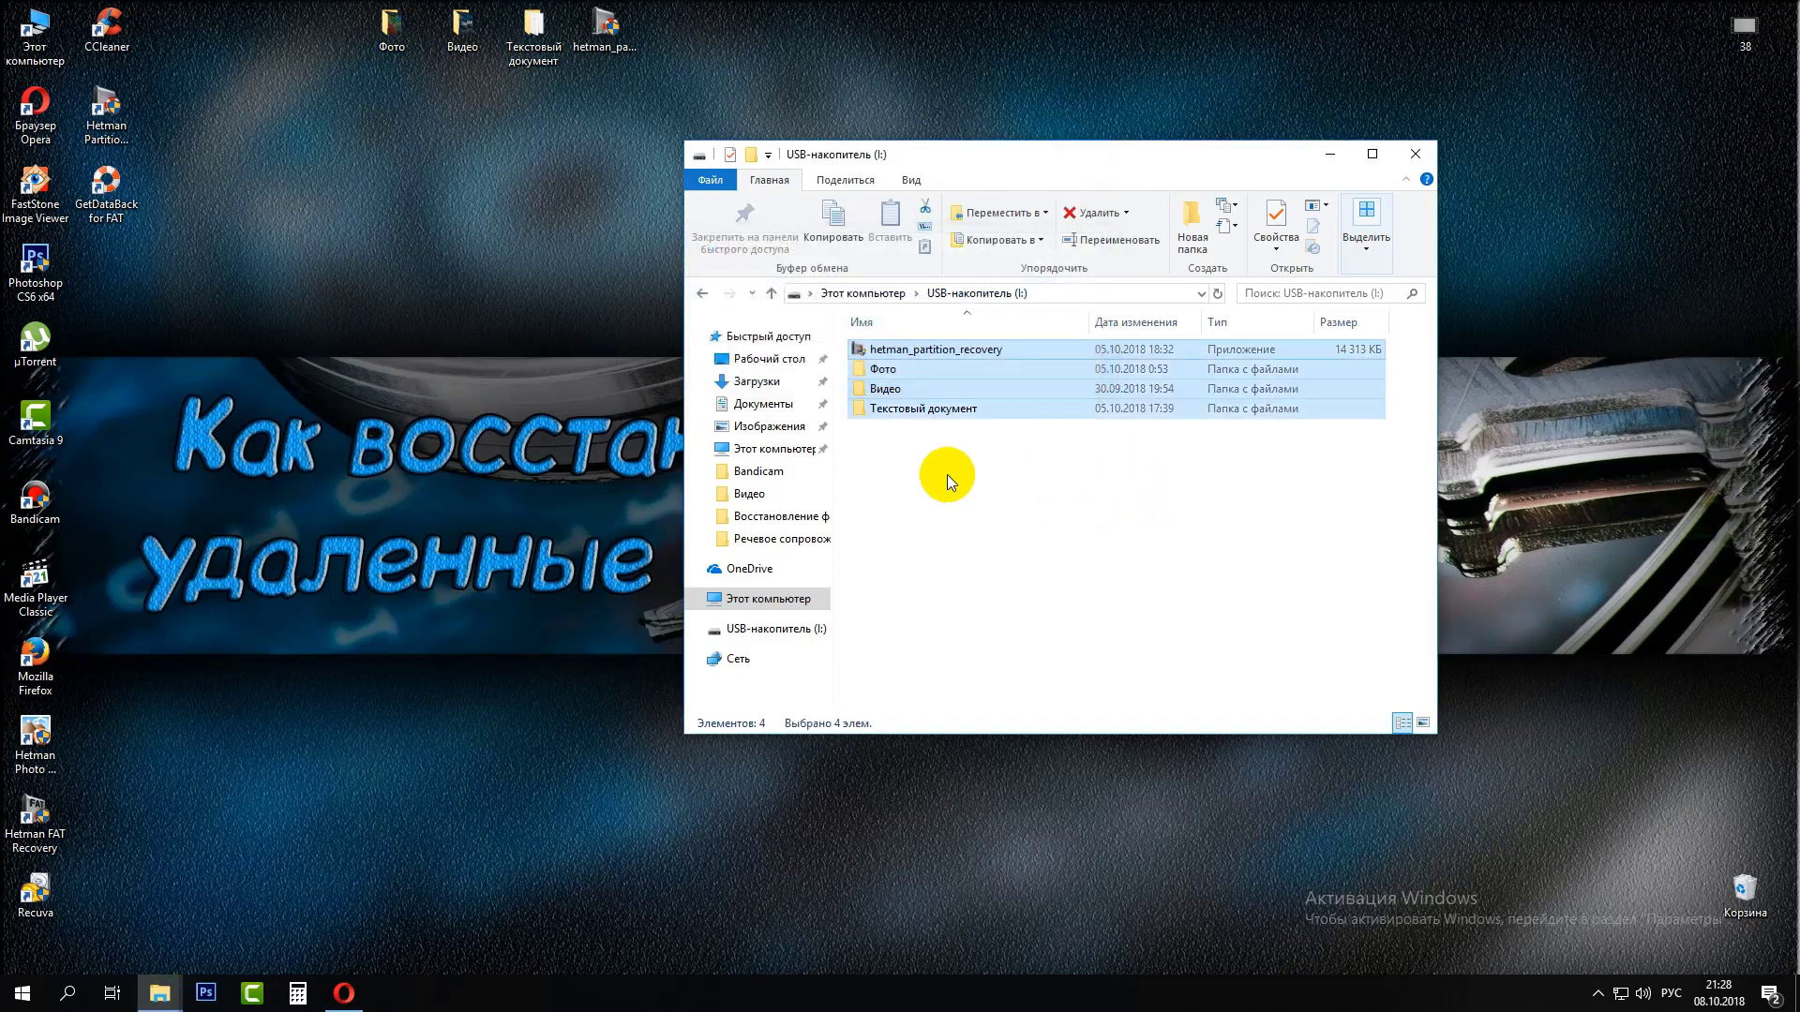
left_click(928, 506)
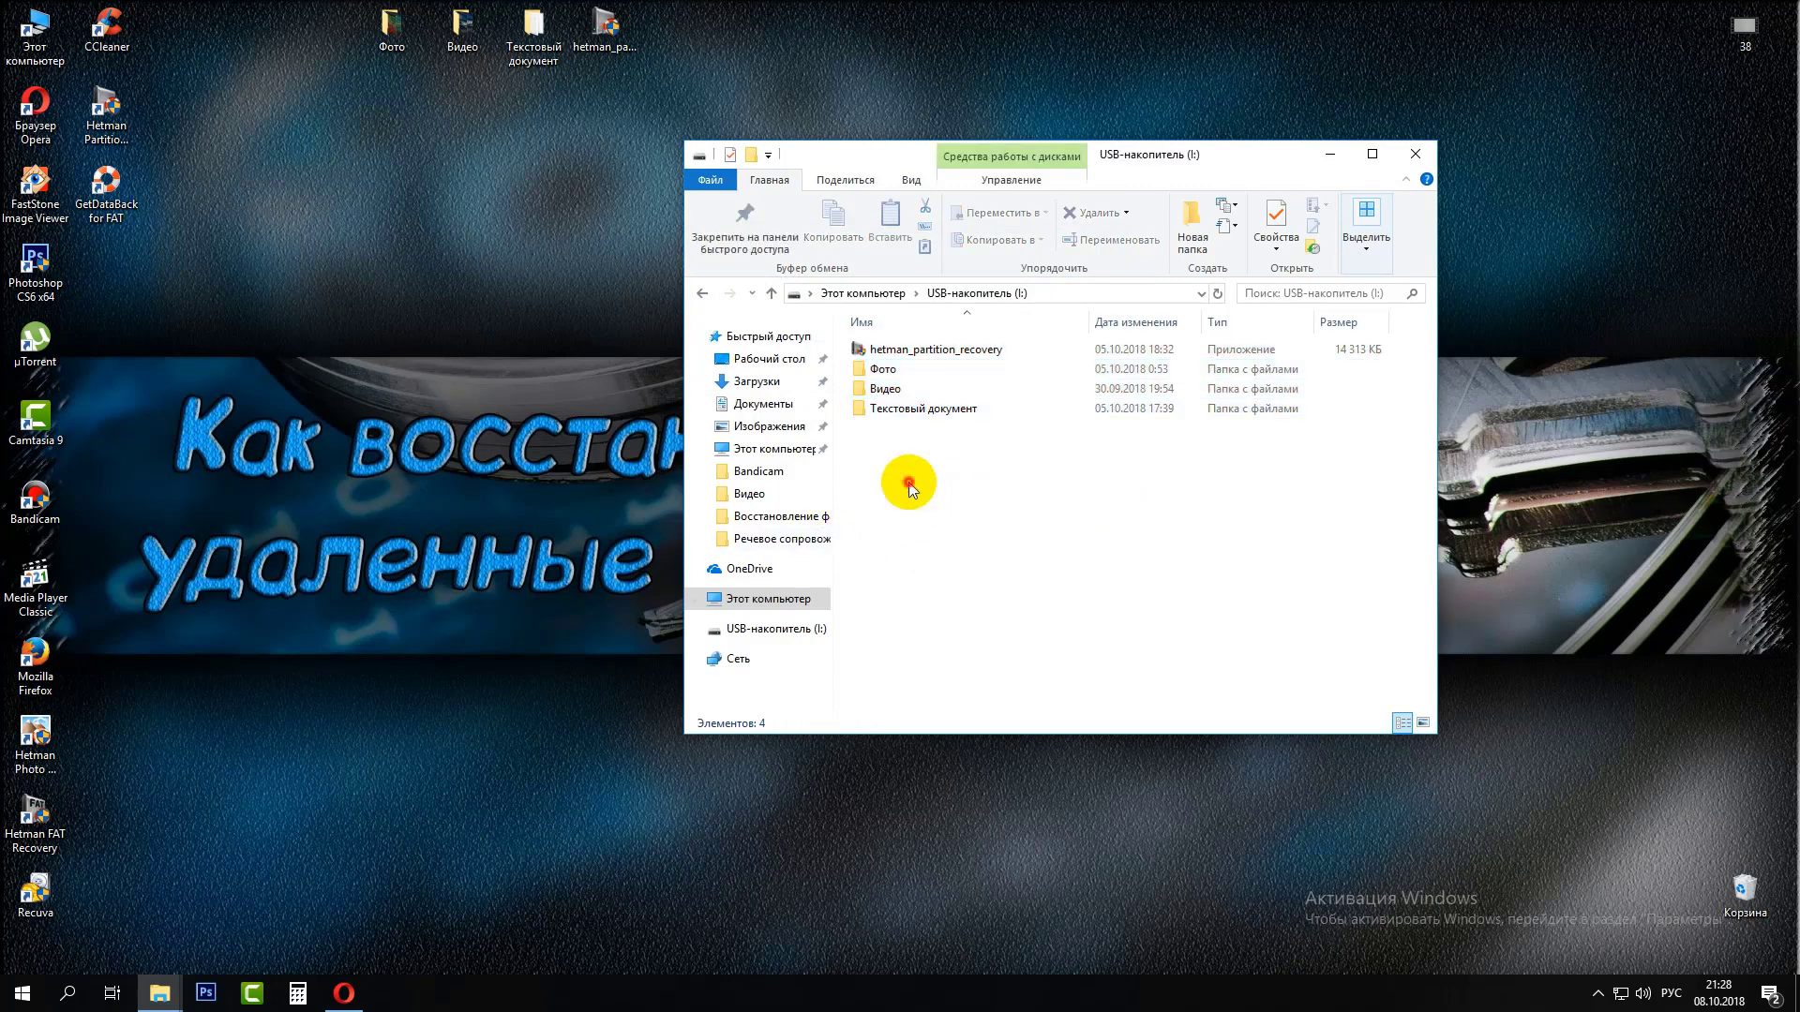
- Delete all three folders and the hetman_partition_recovery application from USB drive I: and close File Explorer
left_click_drag(908, 485, 876, 359)
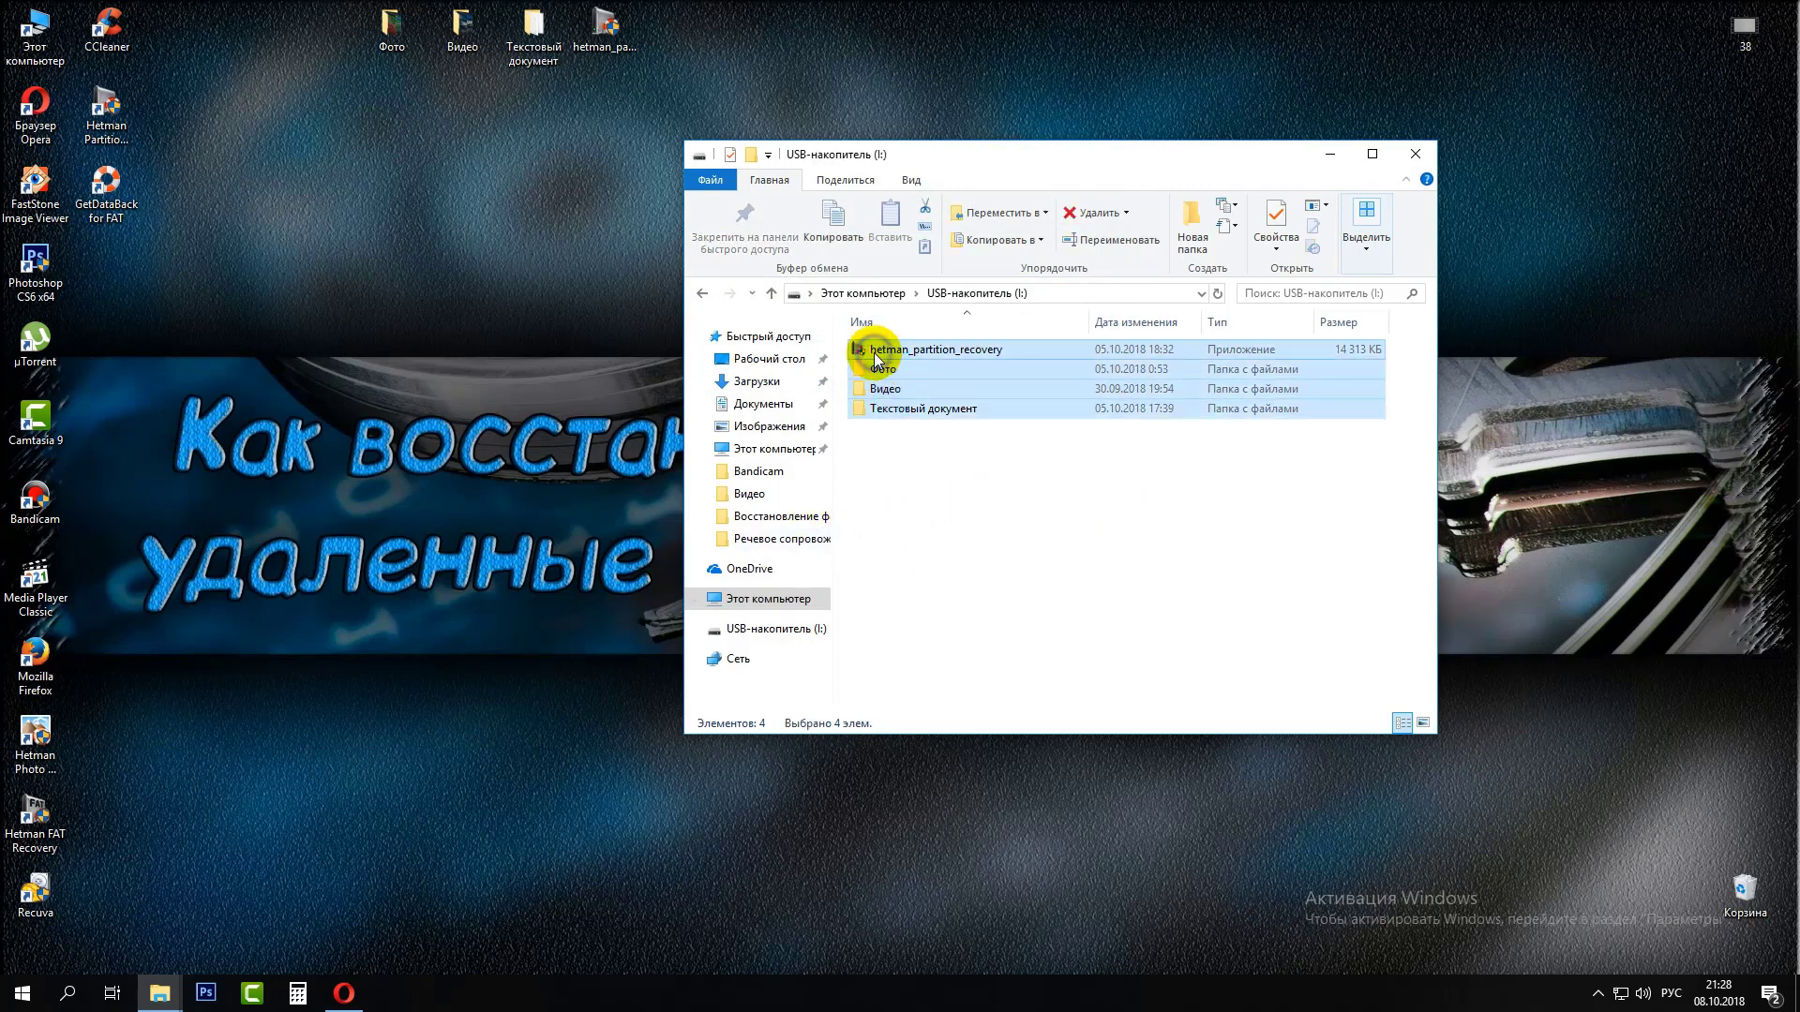
right_click(877, 347)
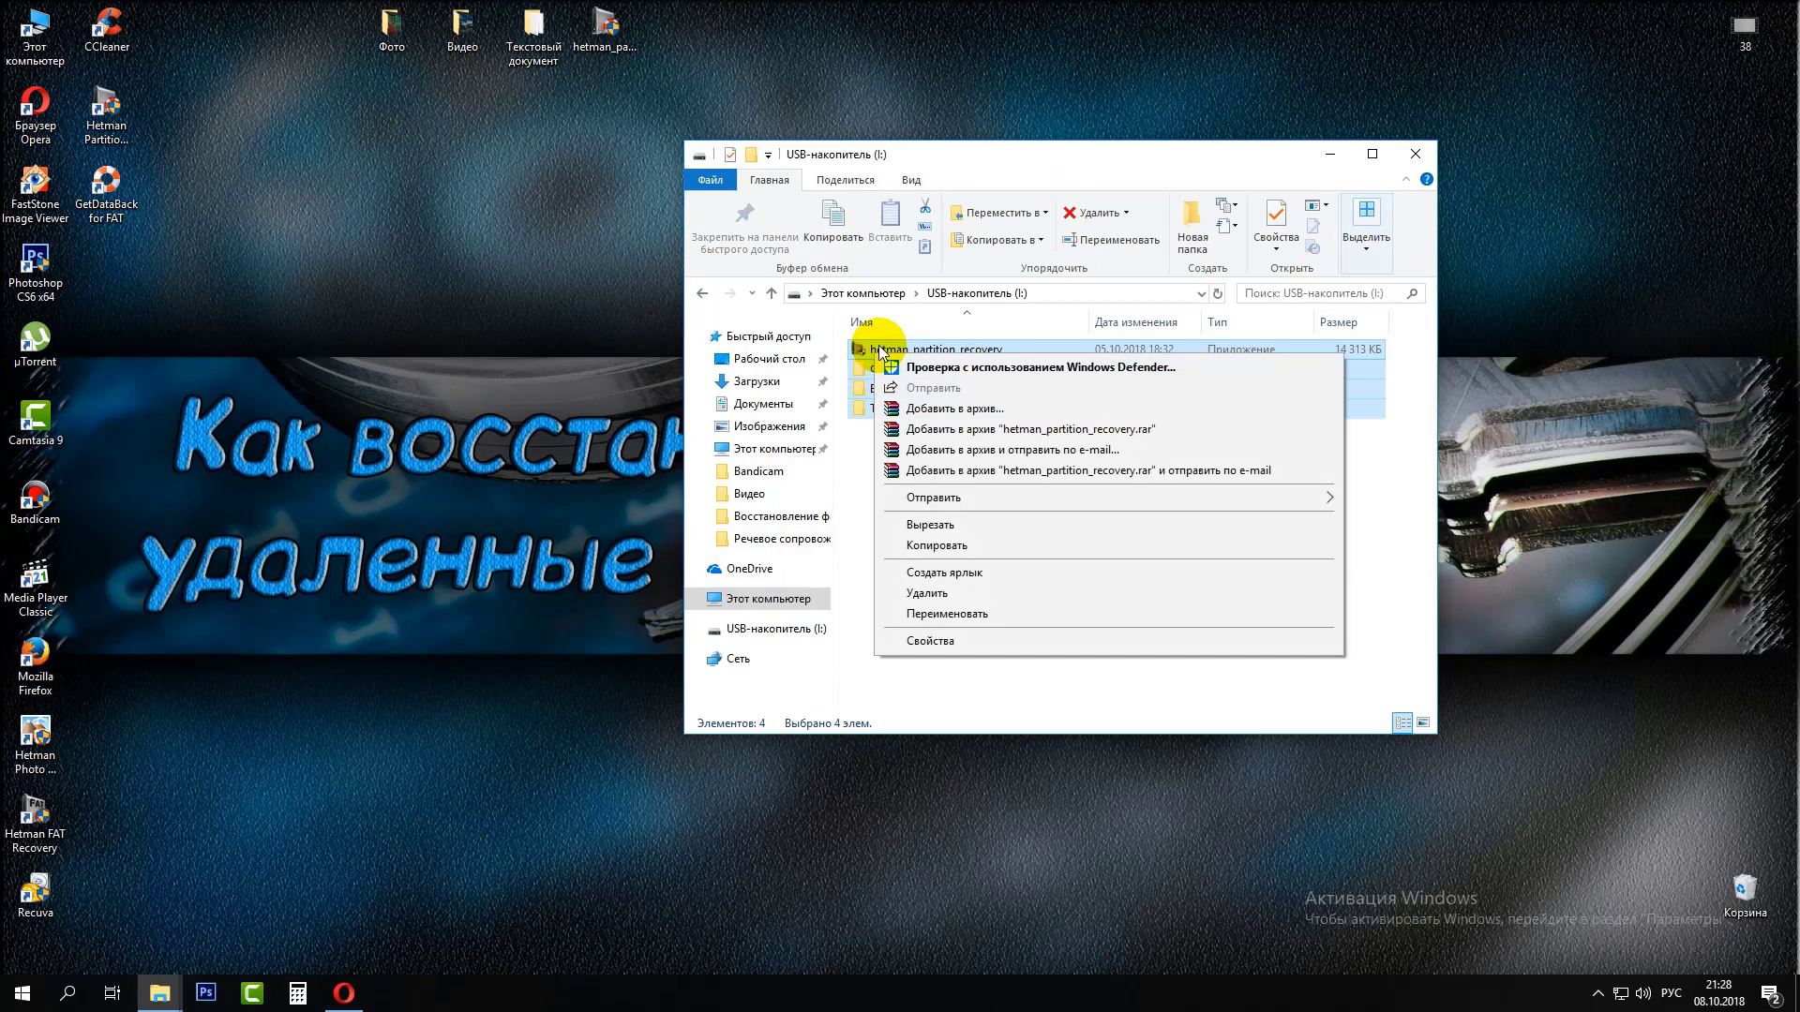
left_click(914, 589)
left_click(956, 512)
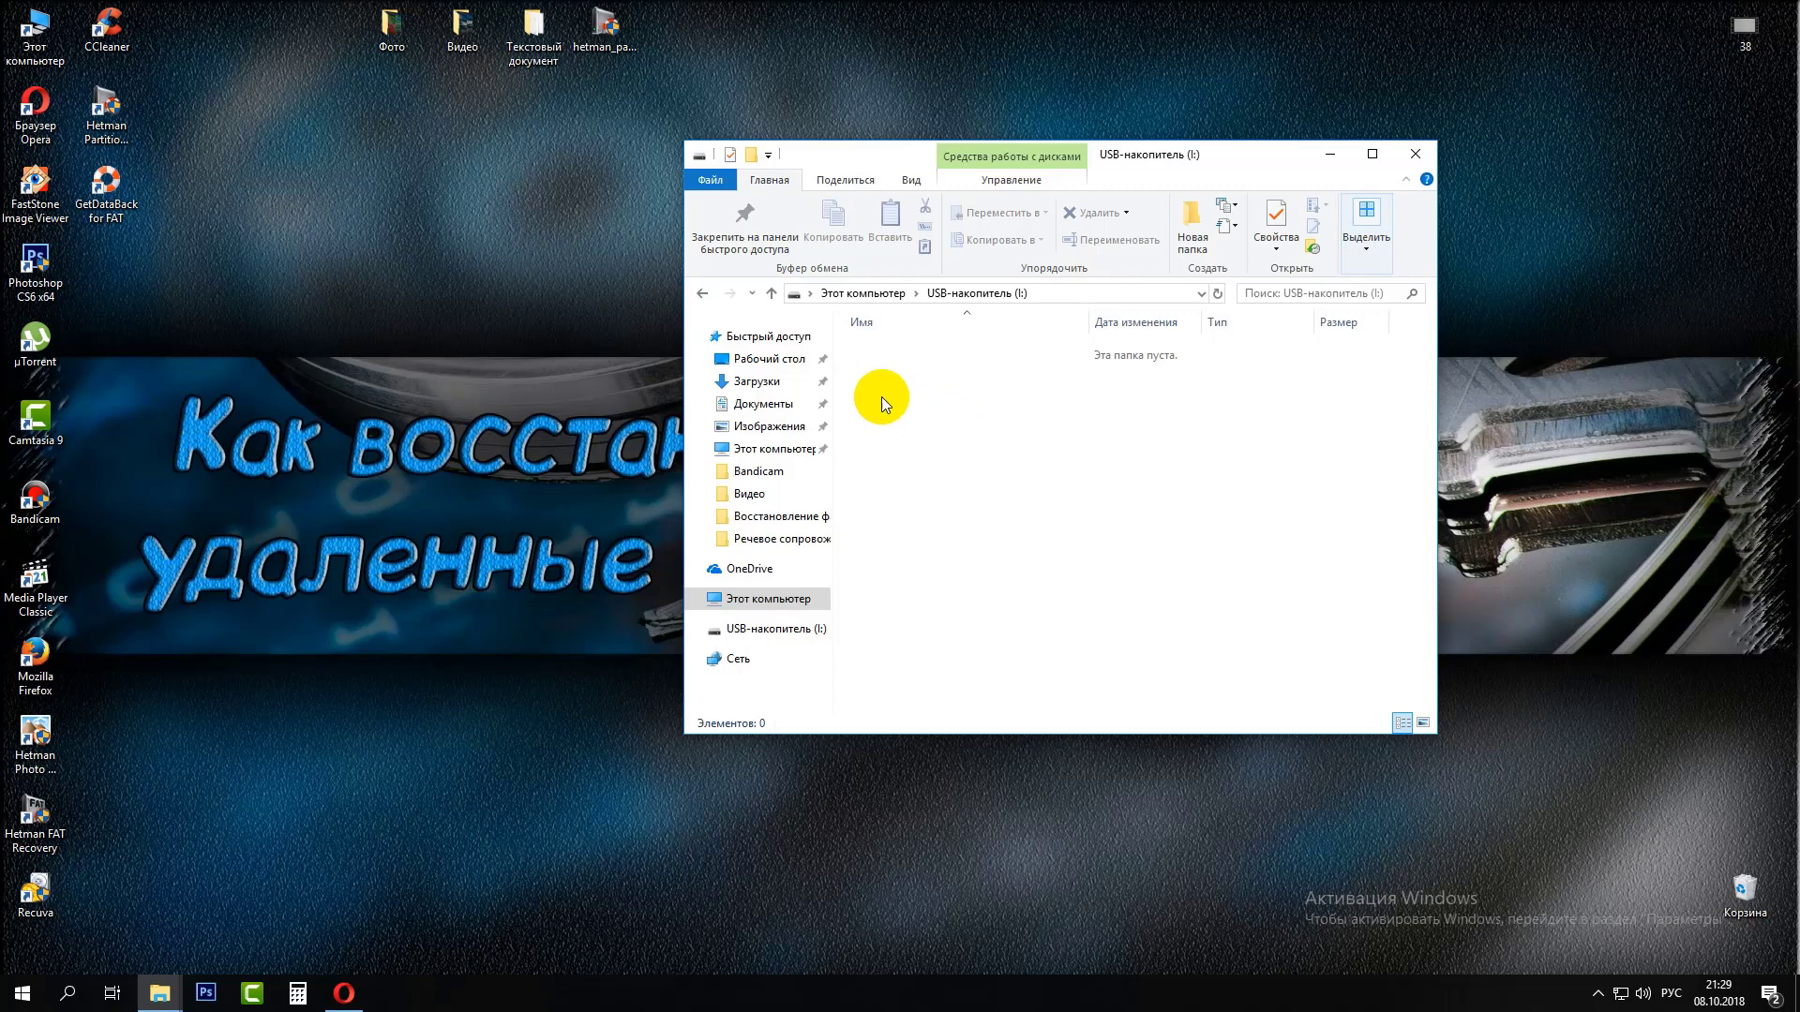
left_click(699, 293)
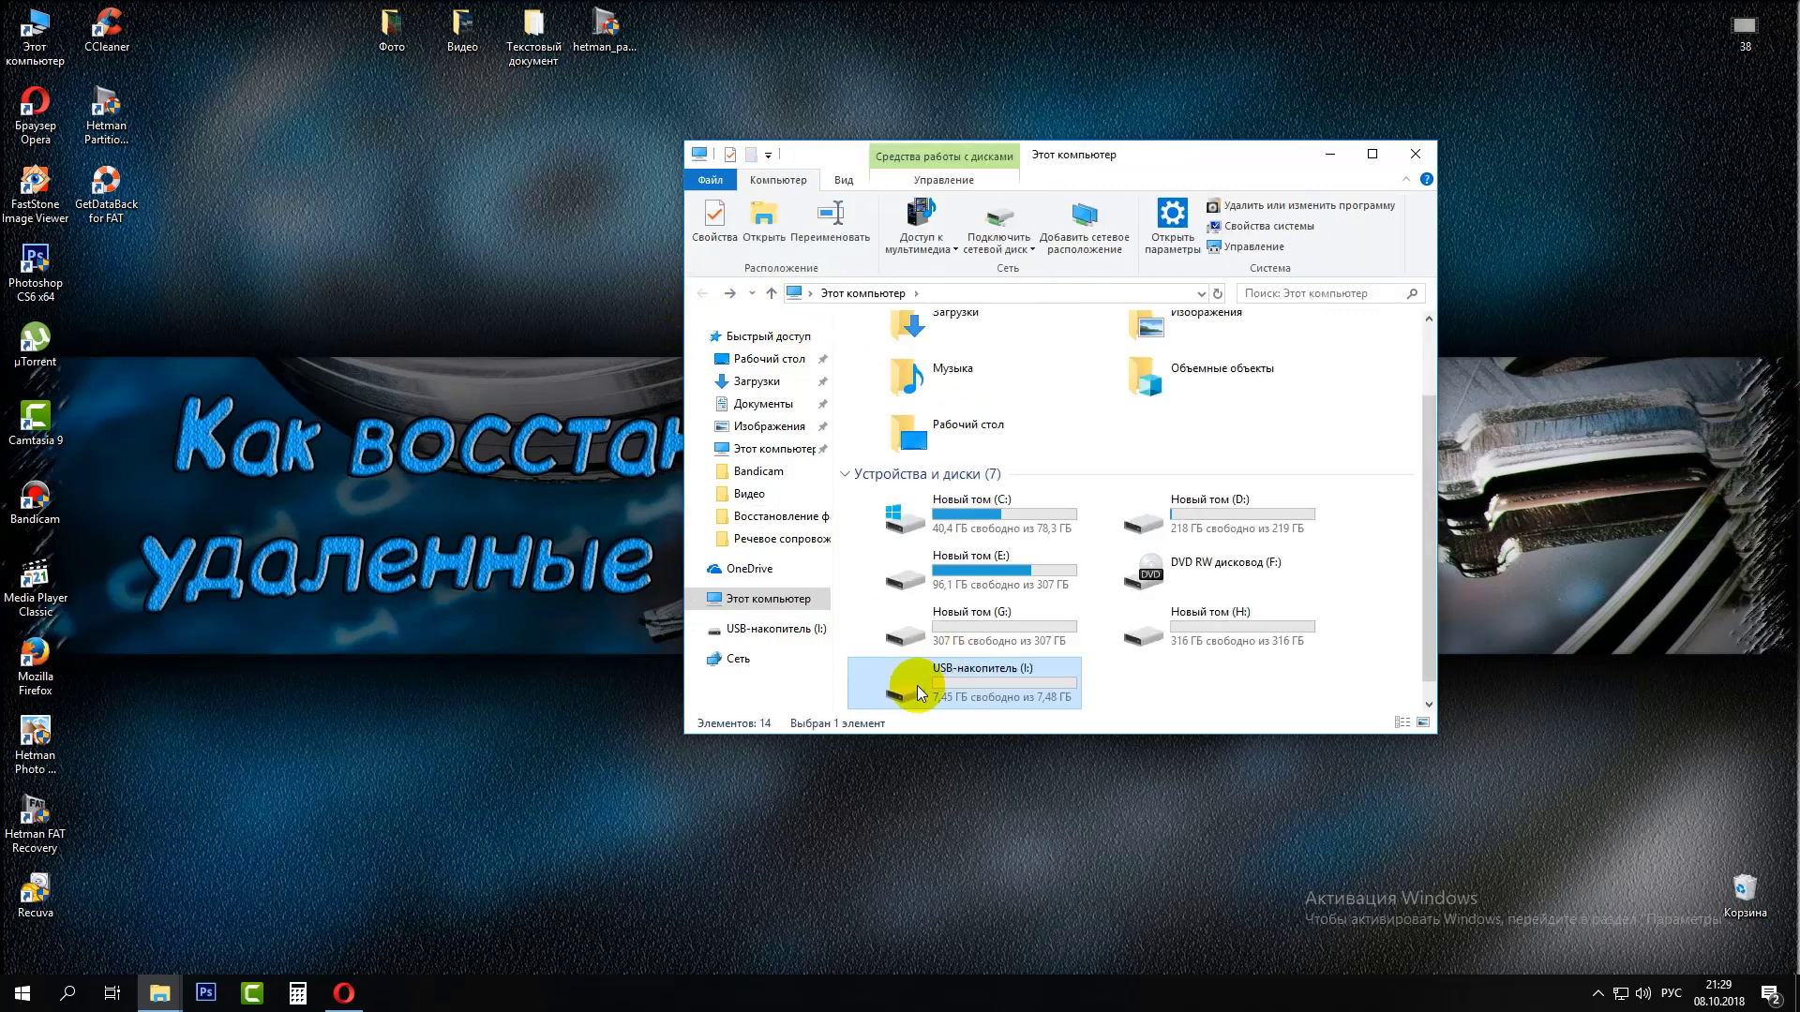
left_click(1418, 155)
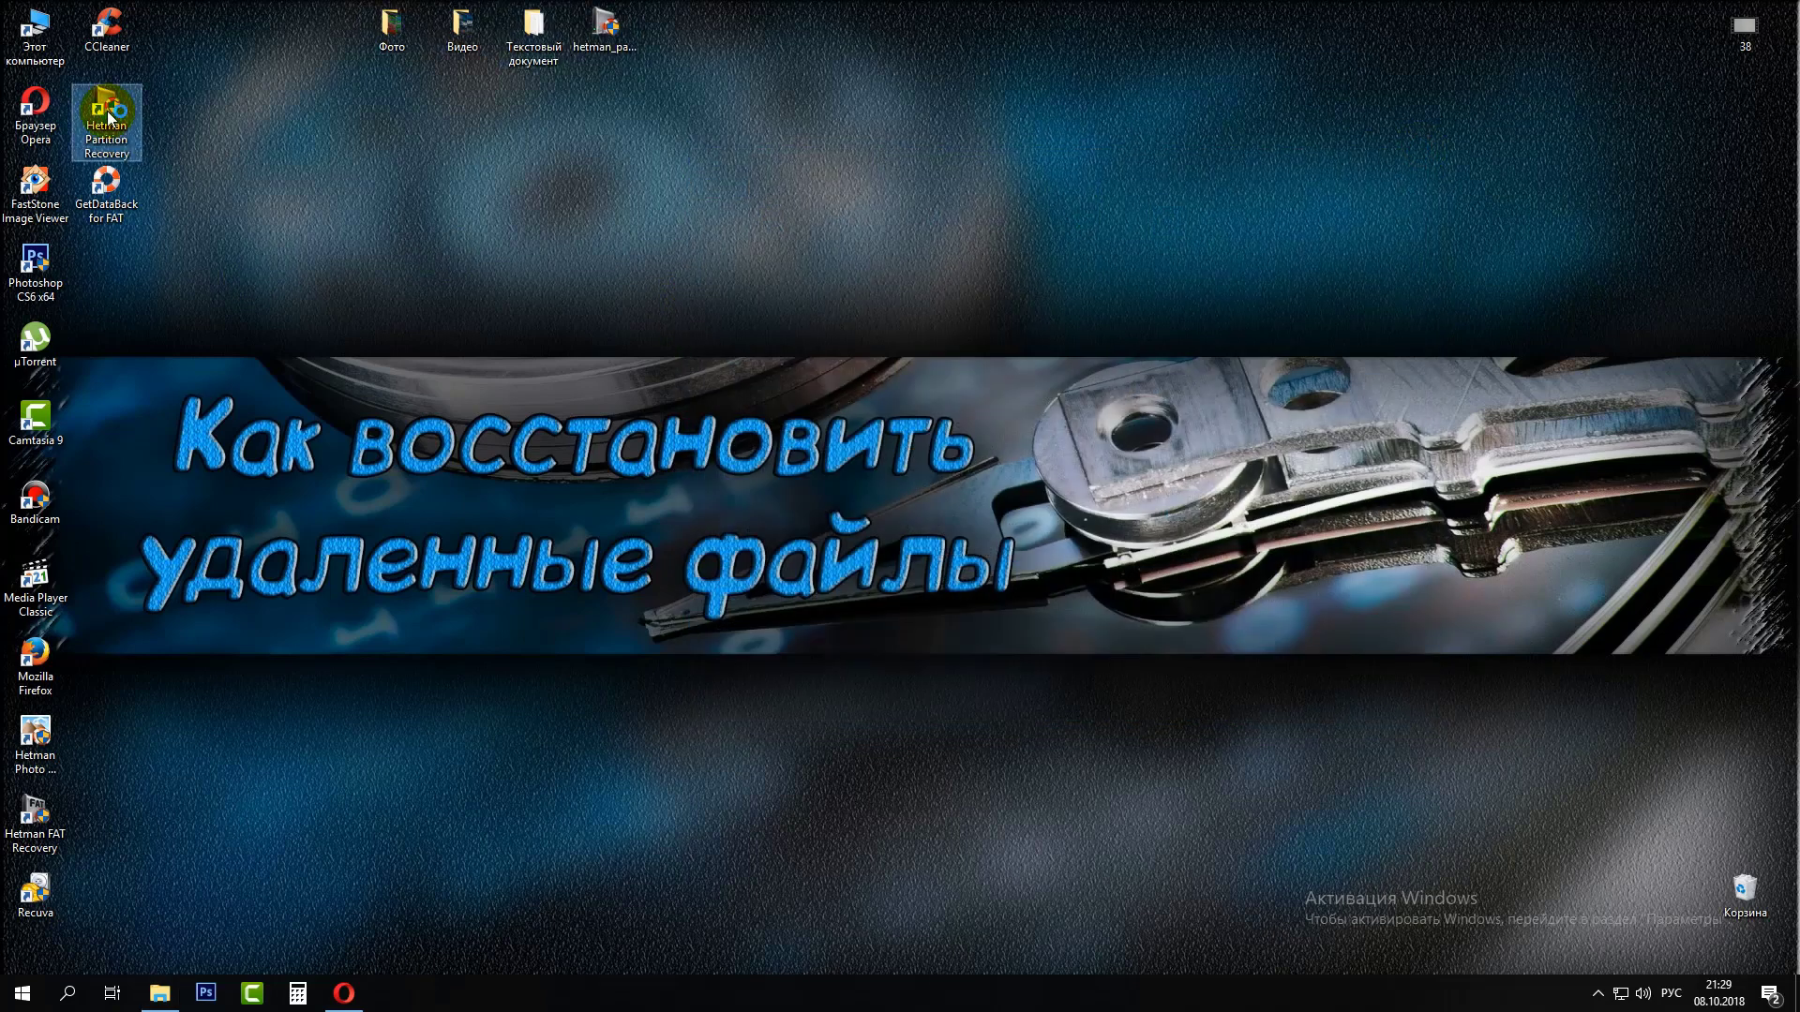
- Launch Hetman Partition Recovery, dismiss the welcome wizard and run a quick scan (Быстрое сканирование) of removable disk I:
double_click(106, 112)
left_click(1109, 684)
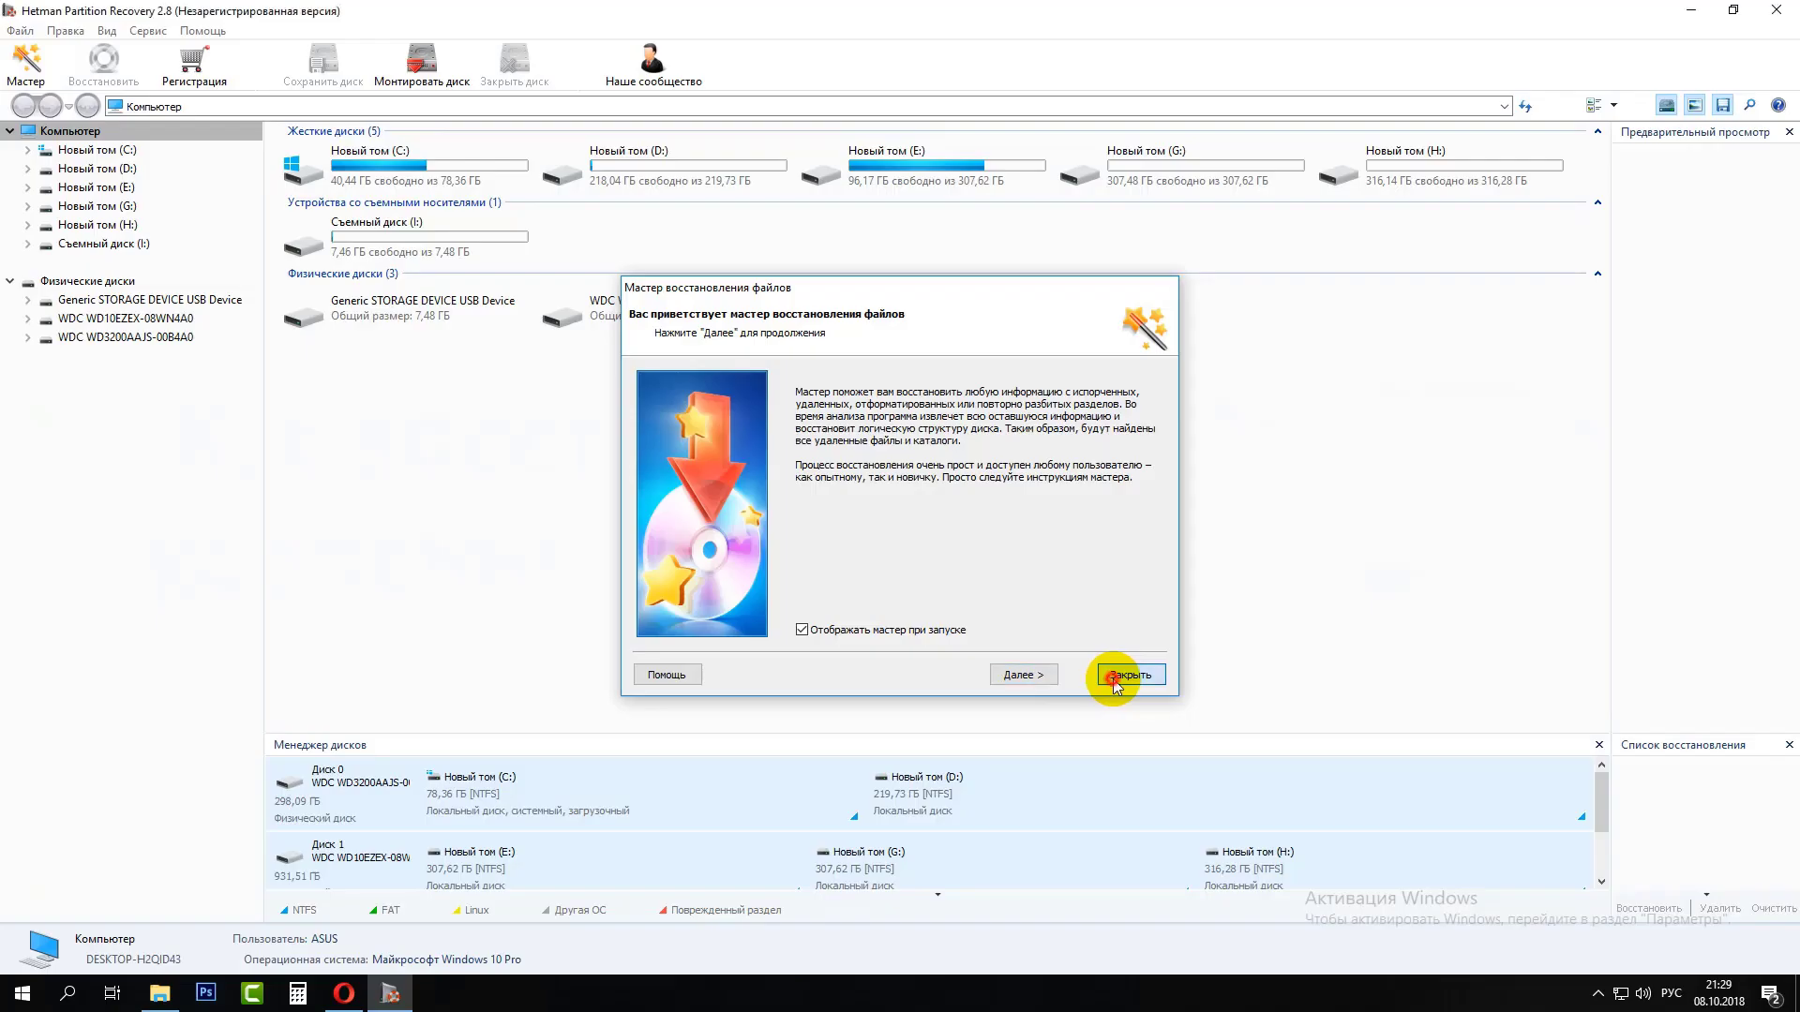
left_click(295, 253)
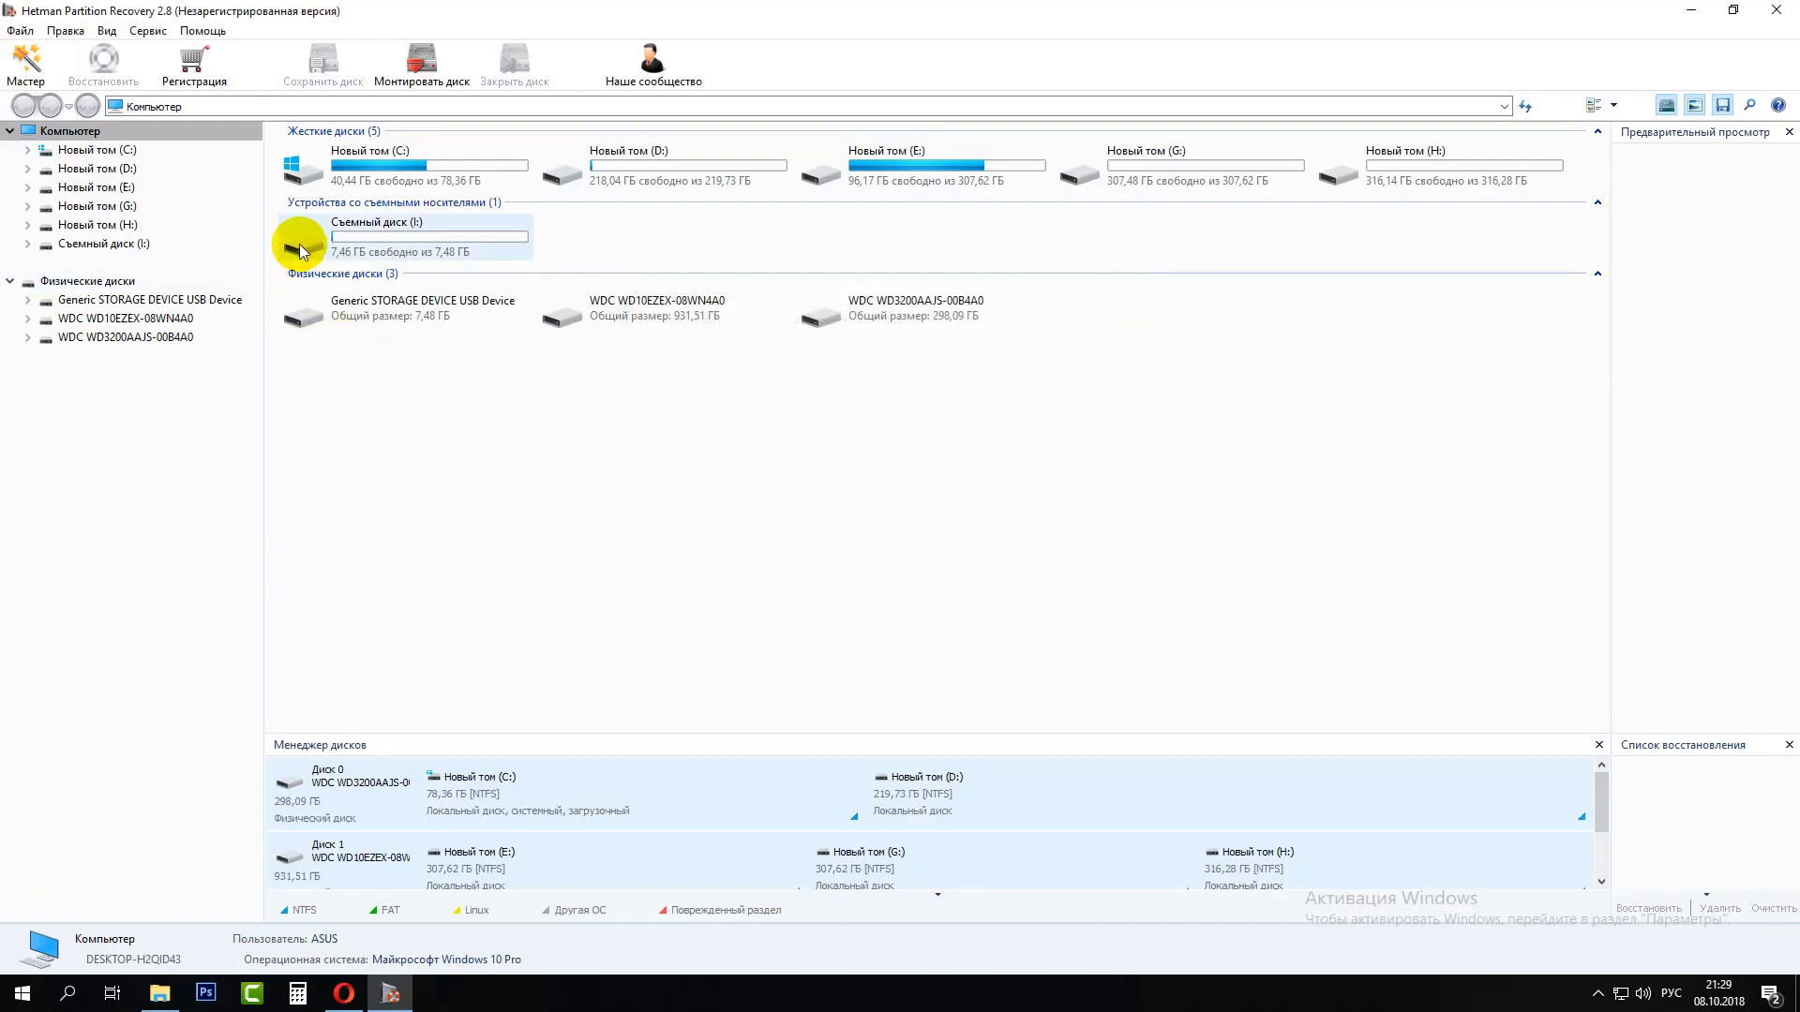
double_click(346, 248)
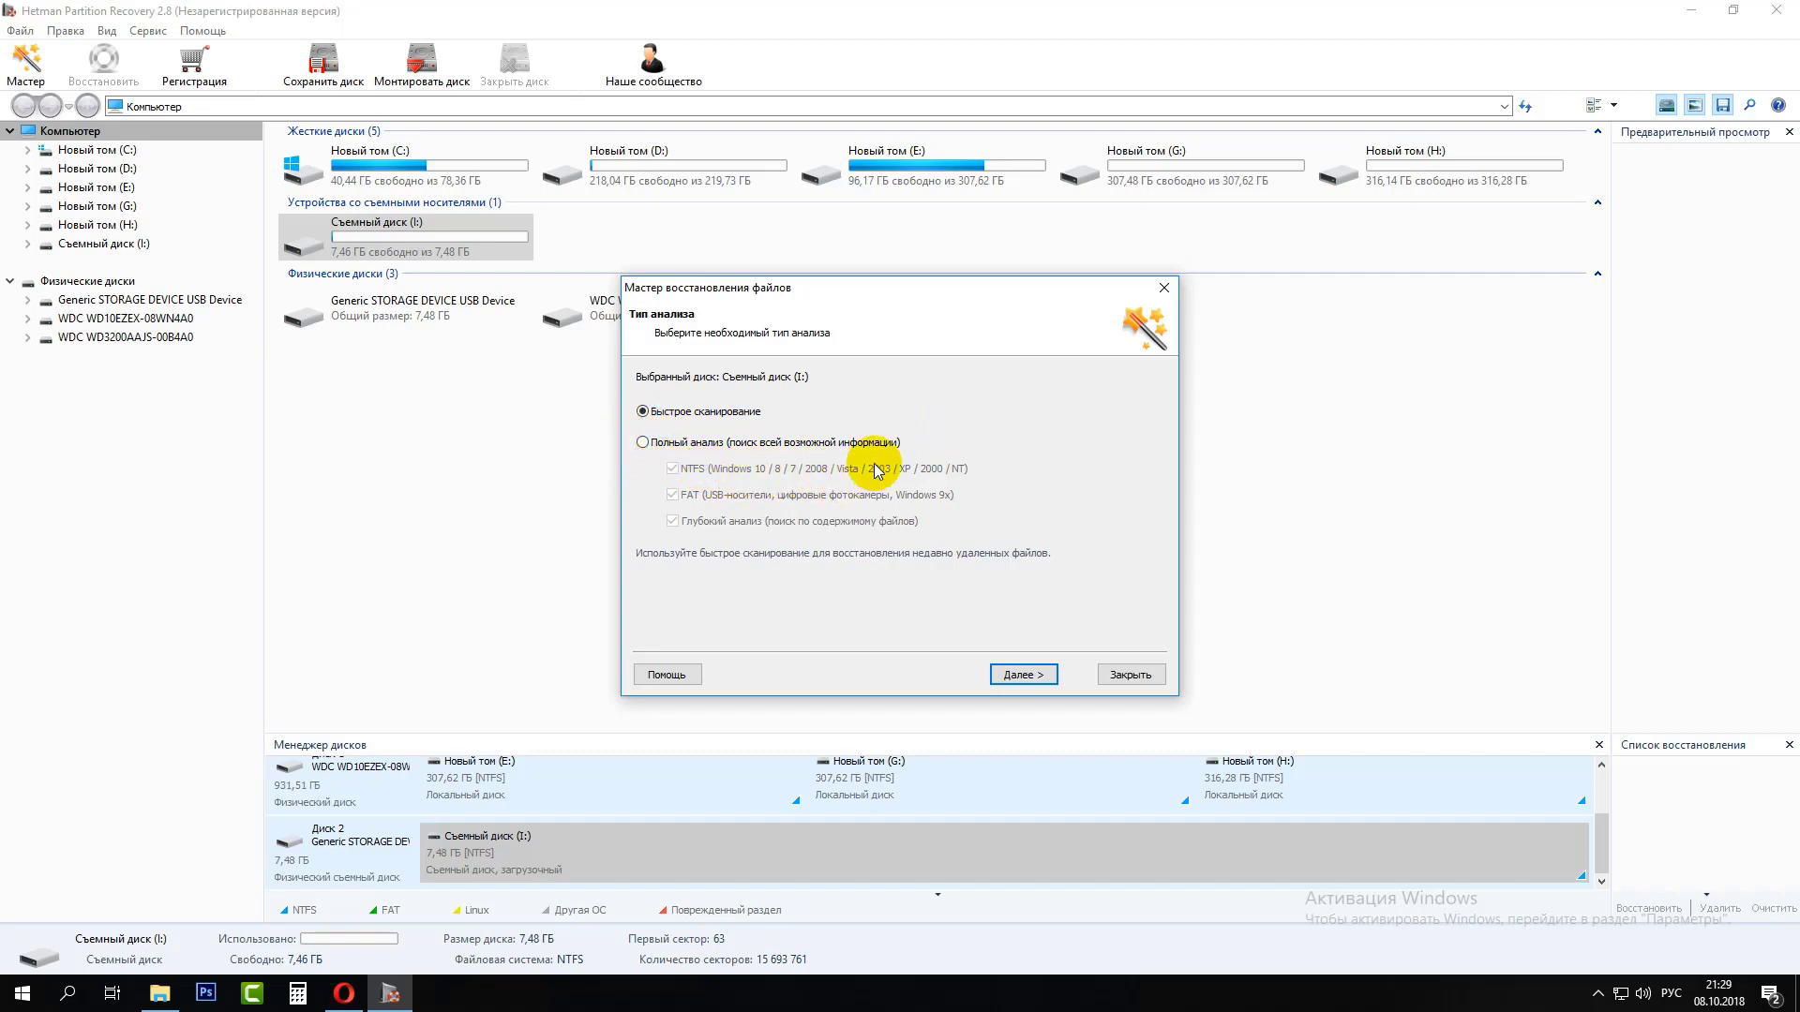
left_click(1021, 675)
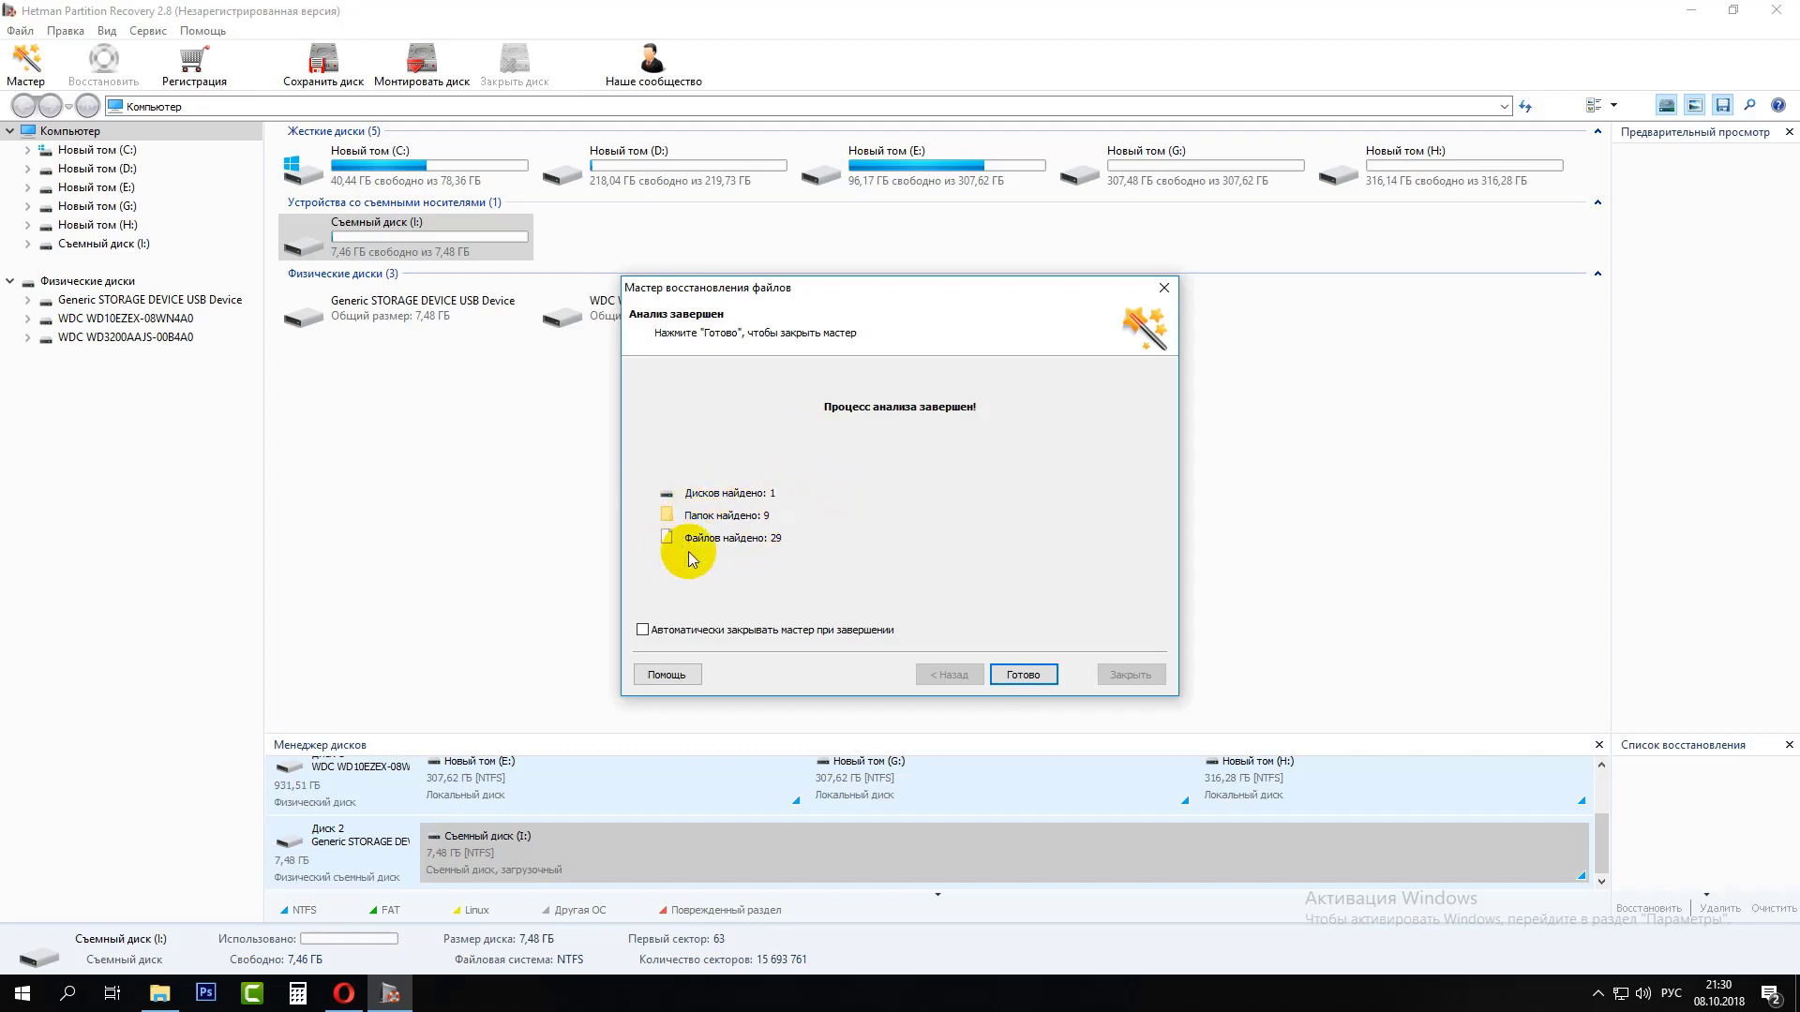
left_click(1023, 677)
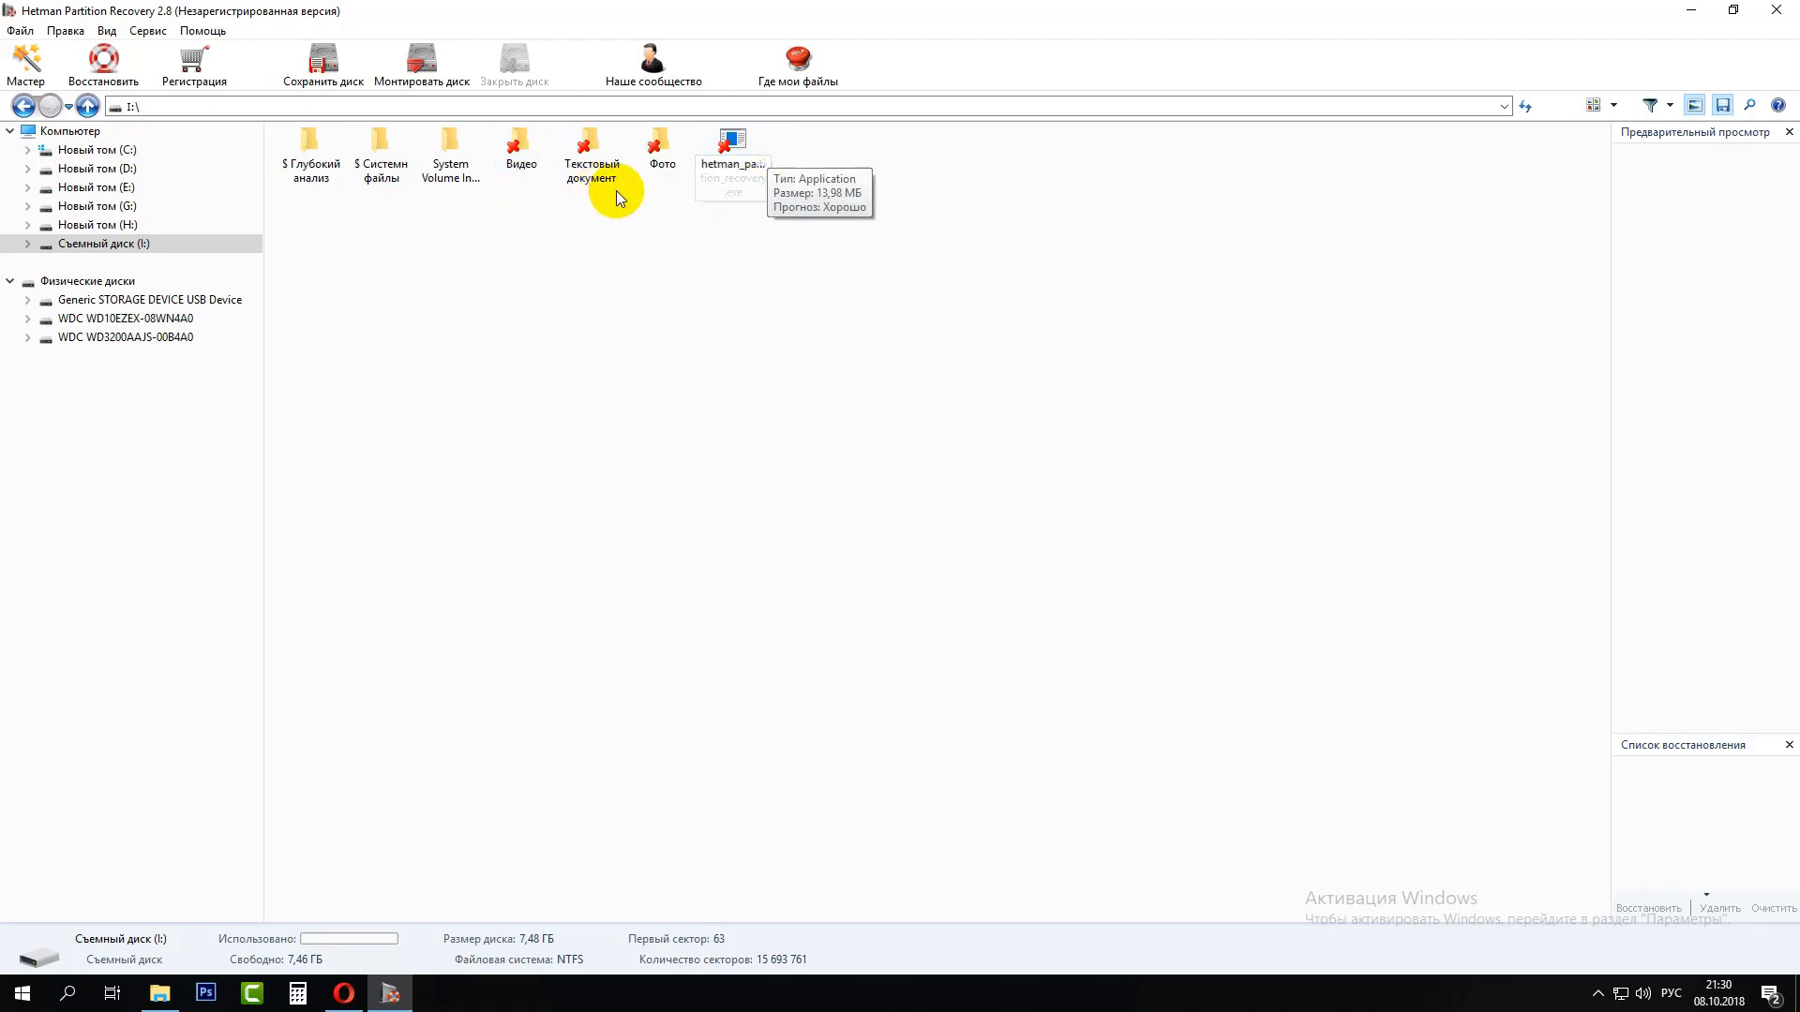
- Examine the deleted hetman_partition_recovery application and the contents of the deleted Фото, Текстовый документ and Видео folders on disk I:
left_click(737, 155)
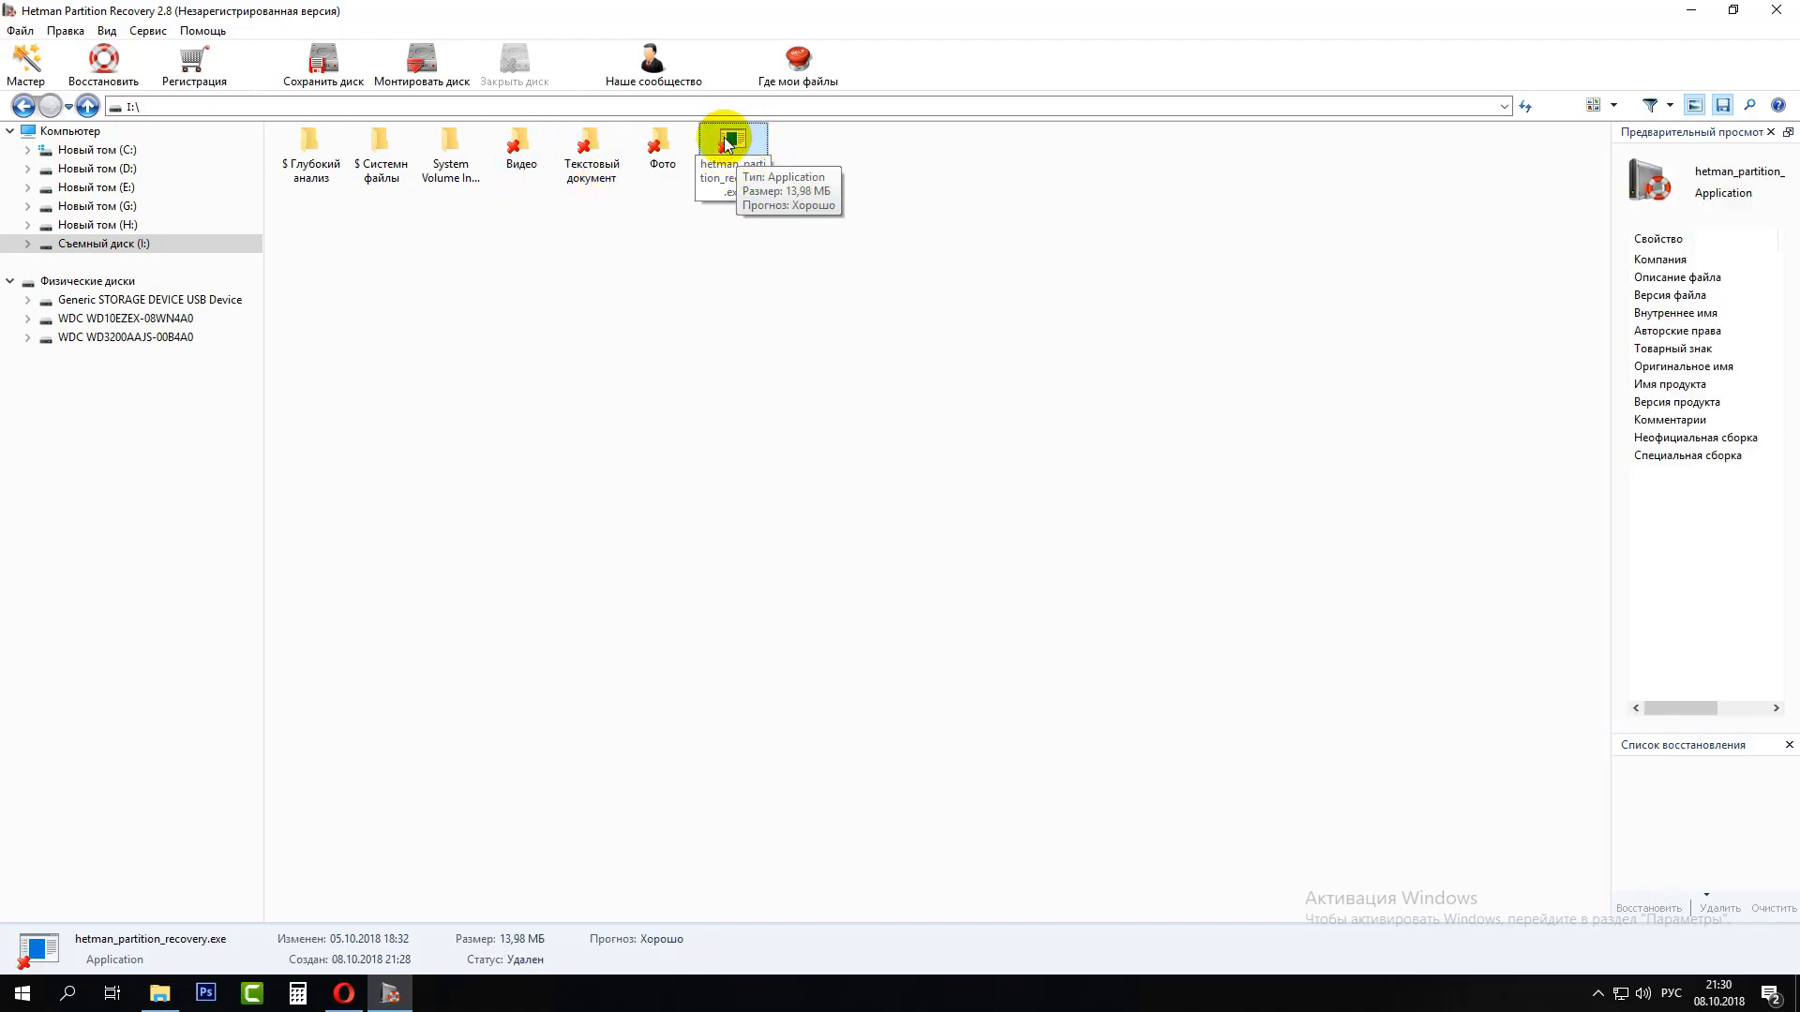
left_click(672, 148)
double_click(671, 148)
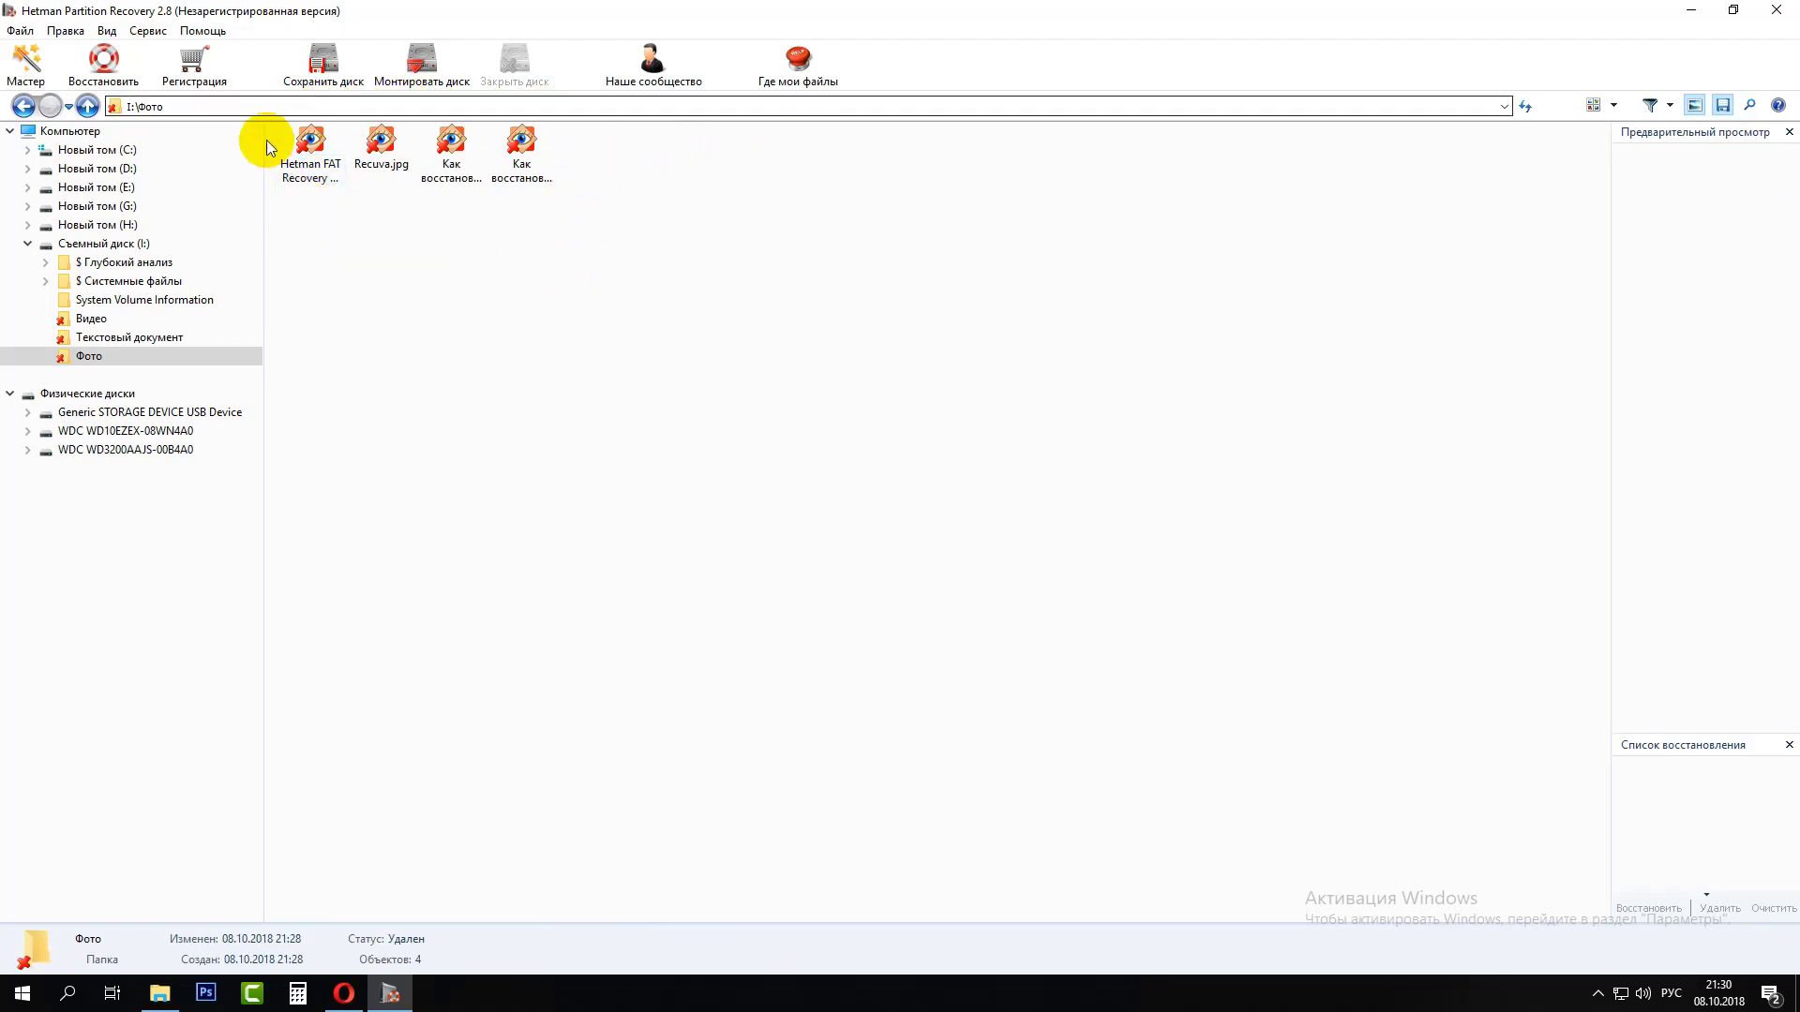
left_click(28, 109)
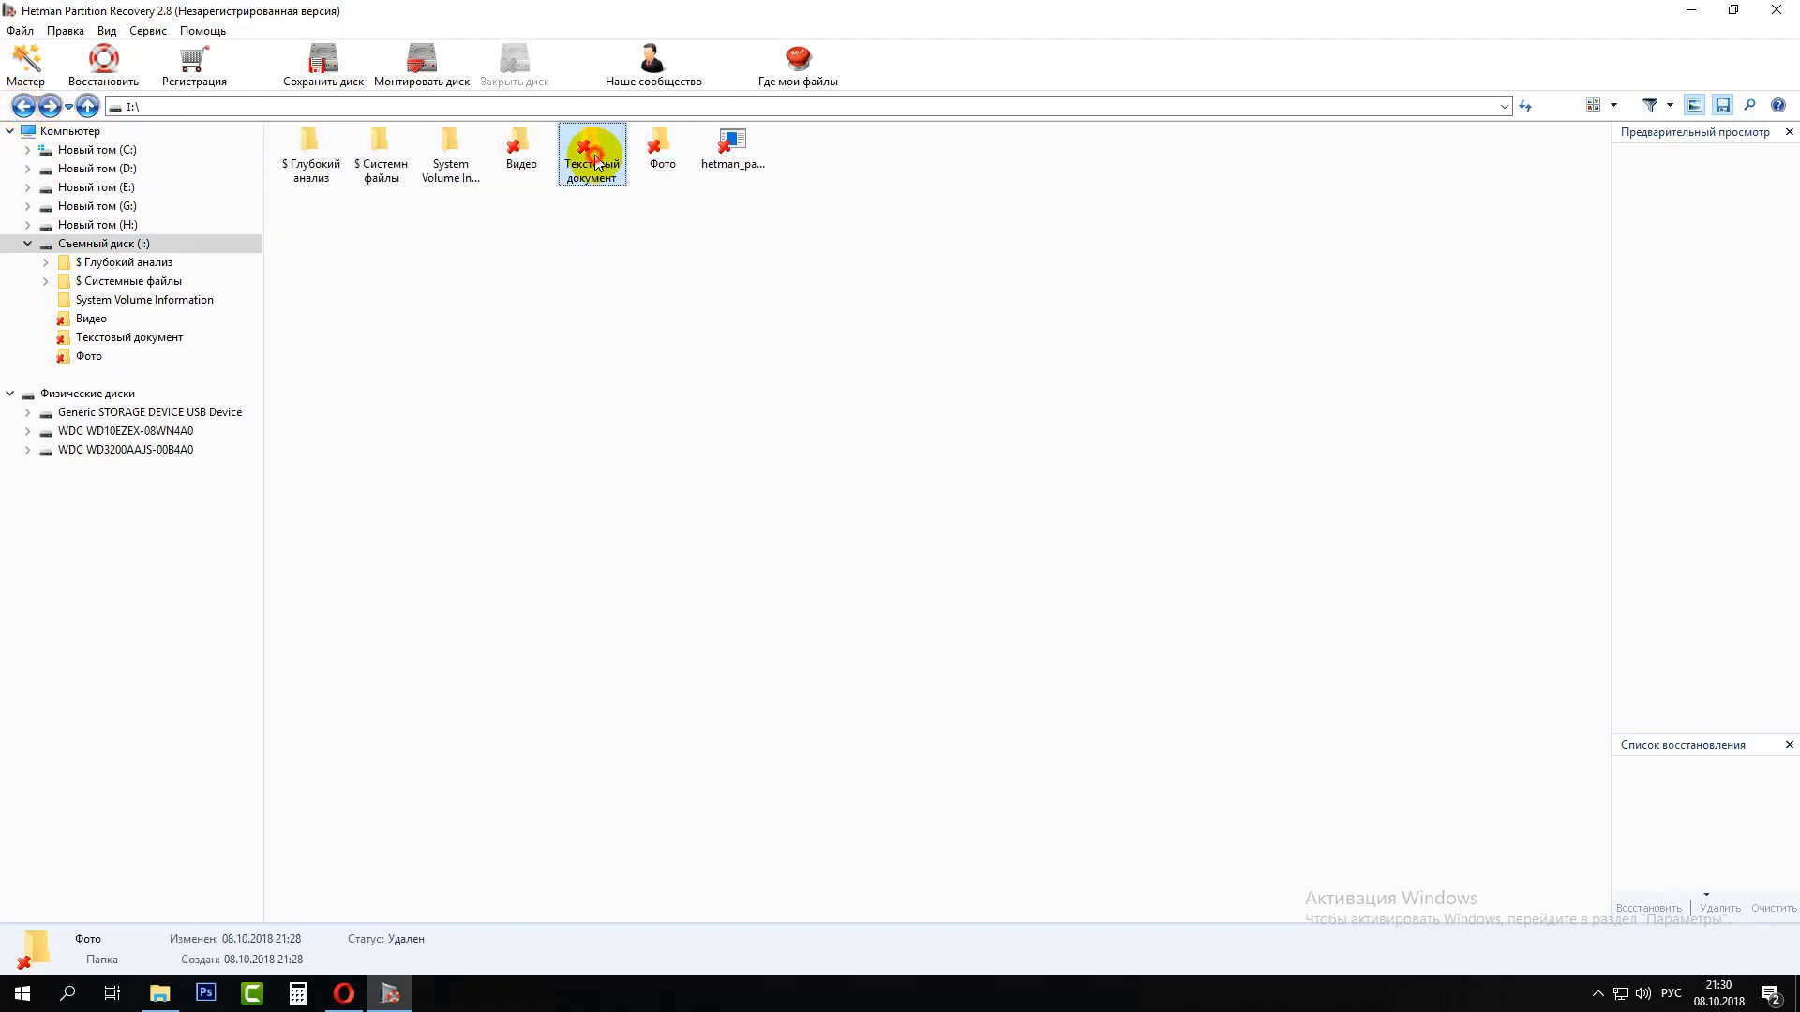
double_click(594, 153)
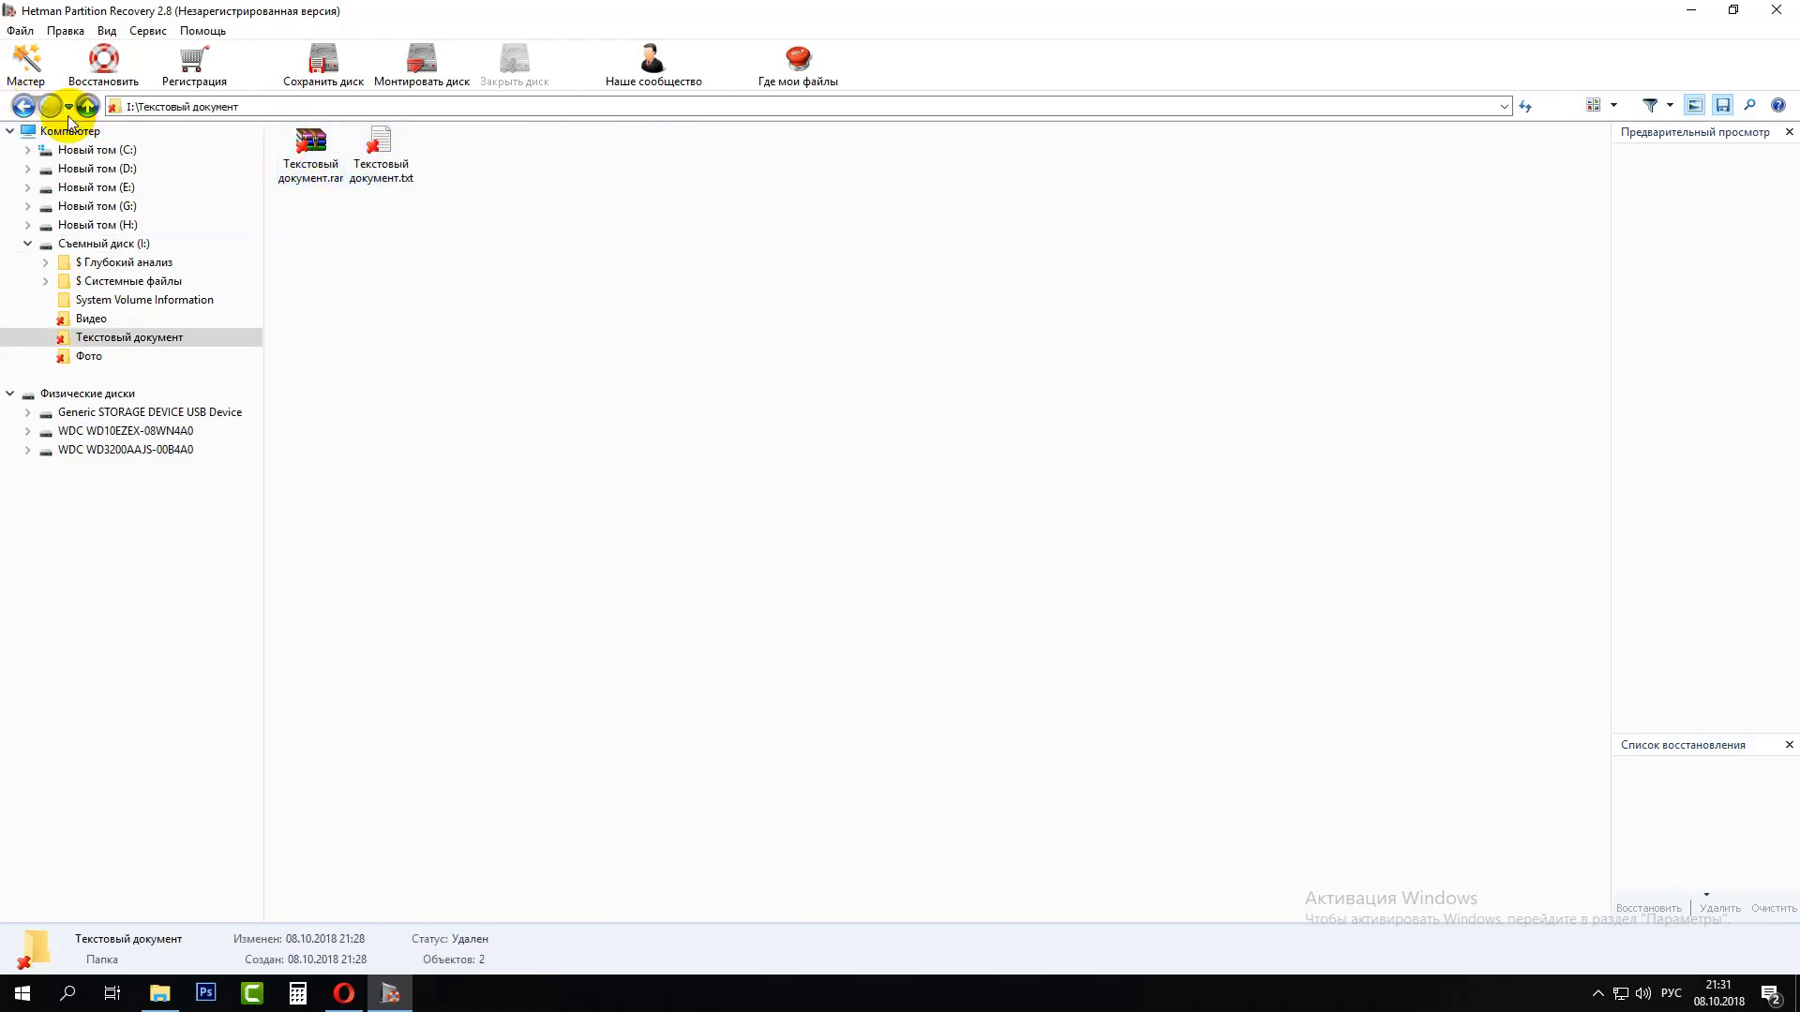
left_click(28, 107)
double_click(519, 146)
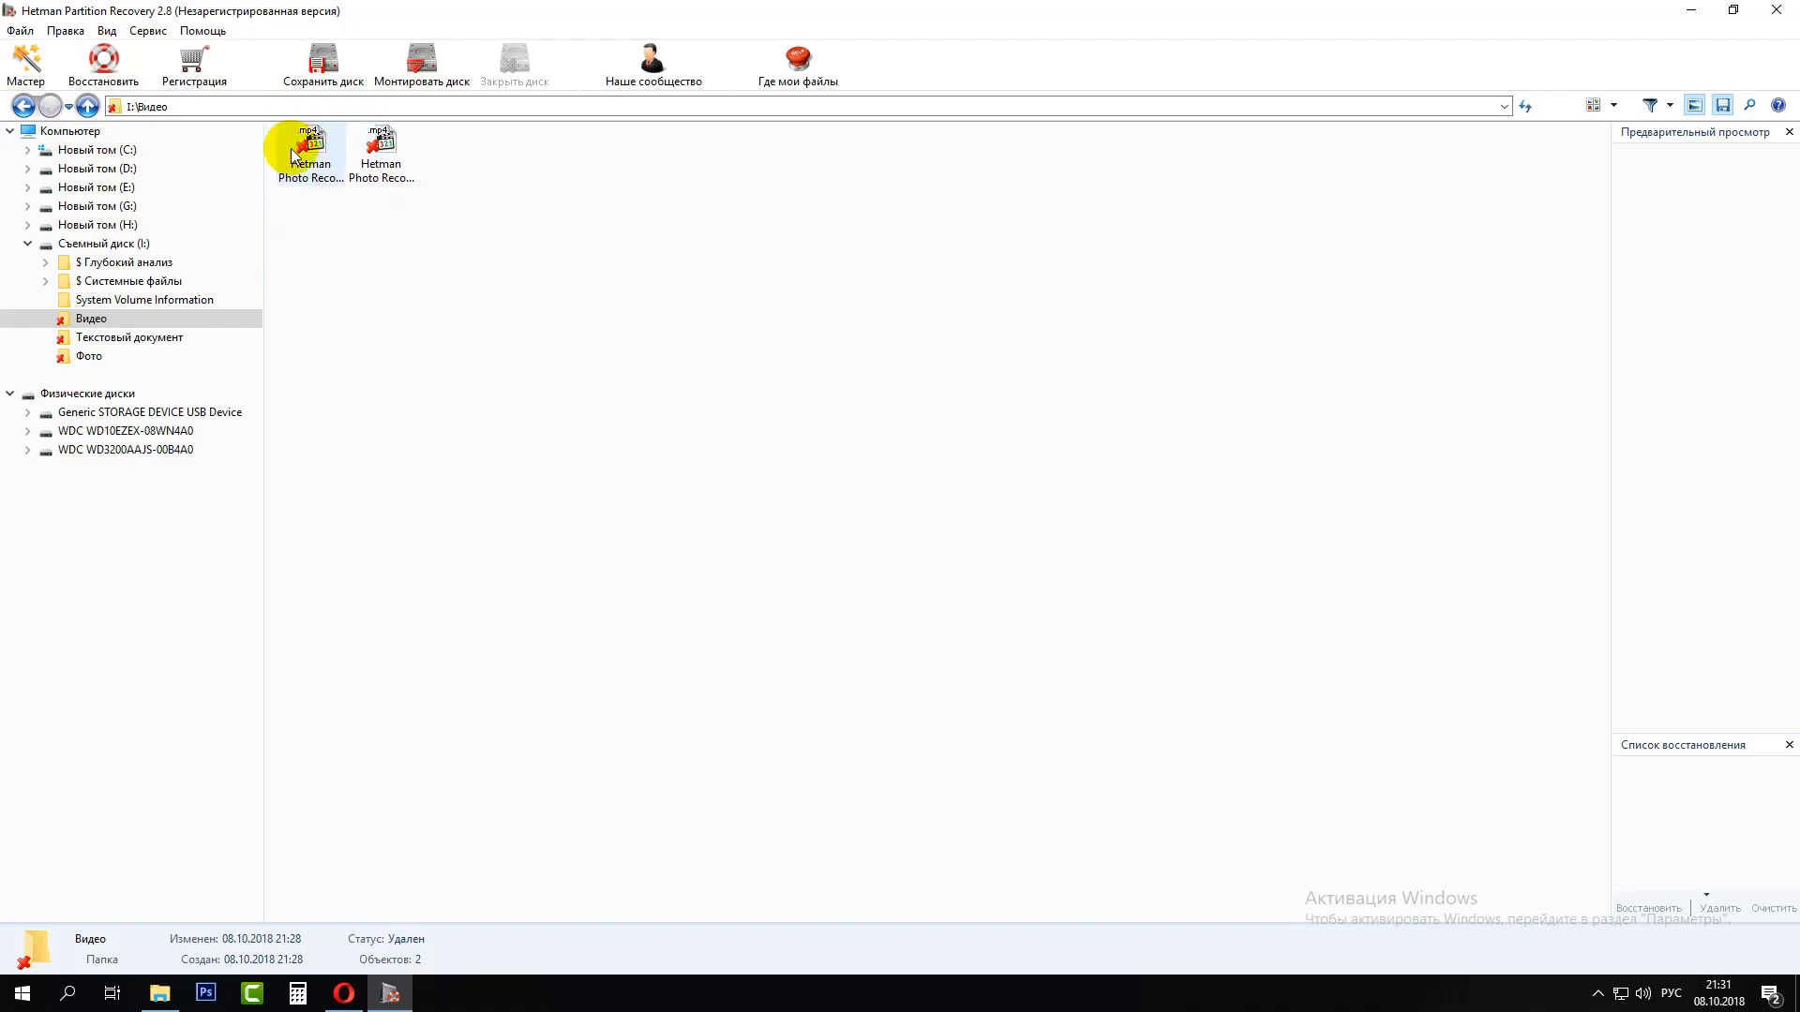
left_click(23, 107)
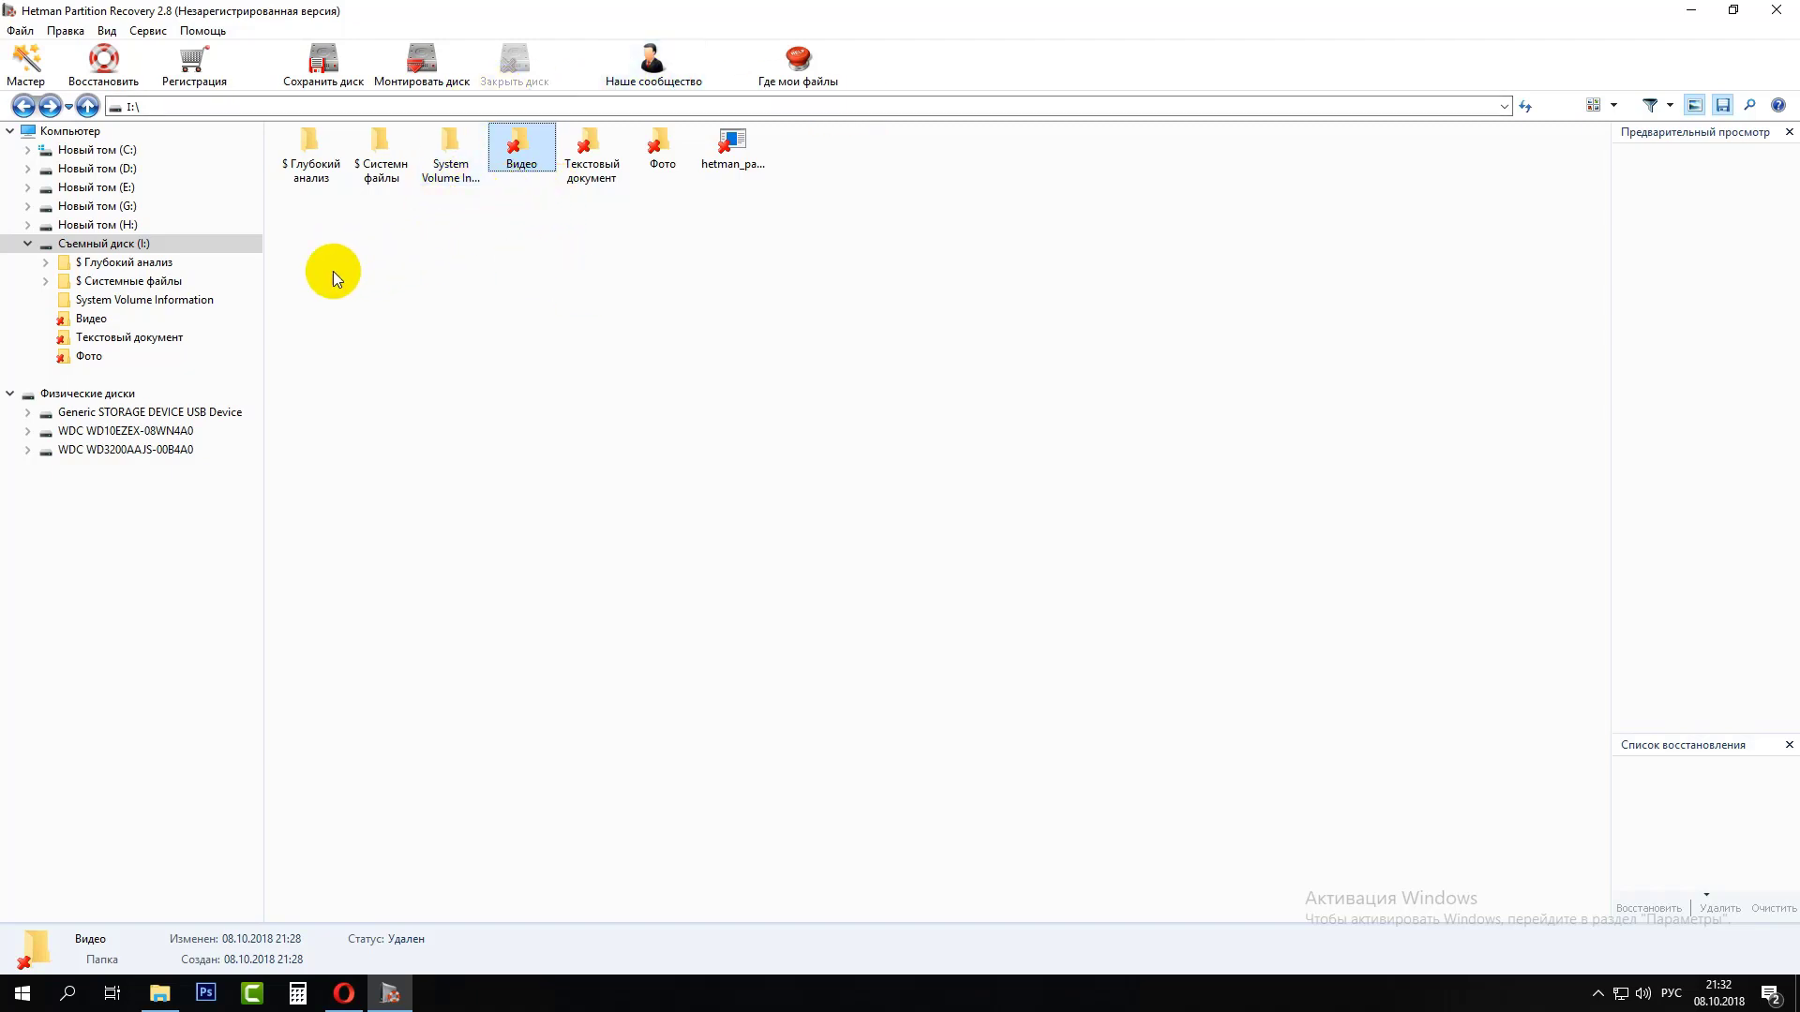
- Start recovering the deleted Видео folder to the hard disk at C:\Восстановленные файлы\ with the folder structure restored
left_click(98, 66)
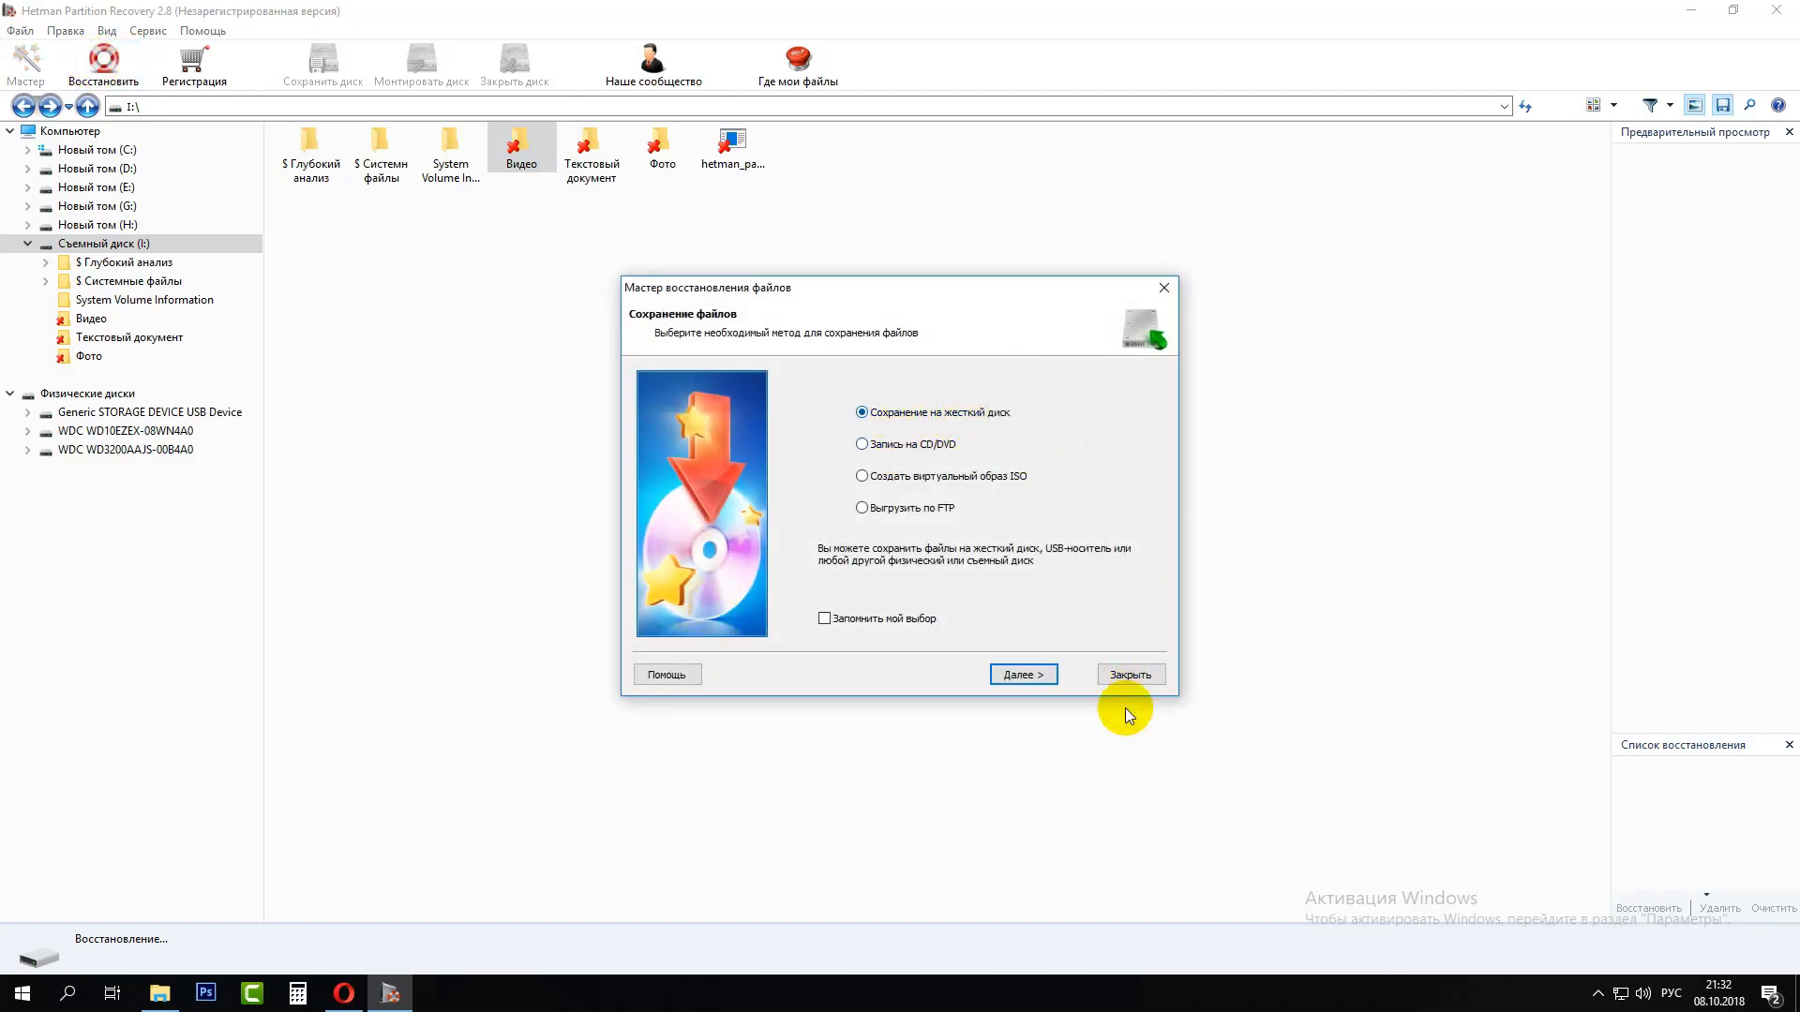
left_click(1024, 675)
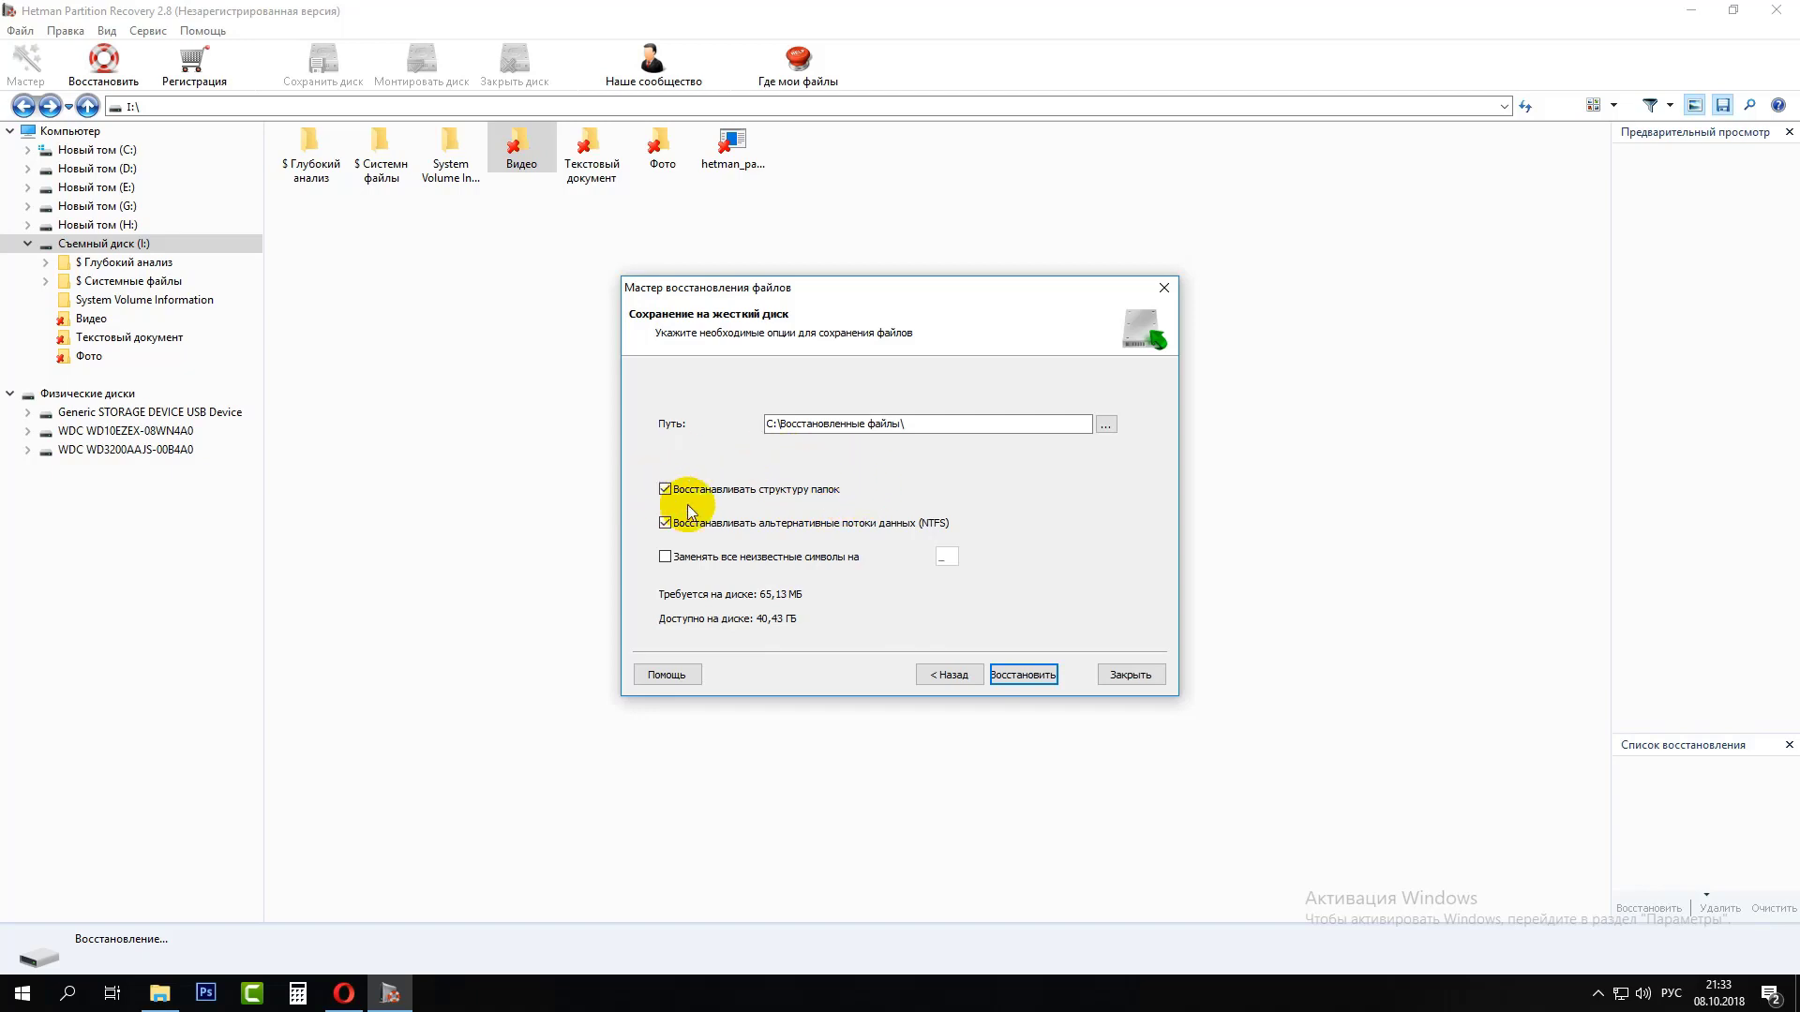
left_click(1032, 675)
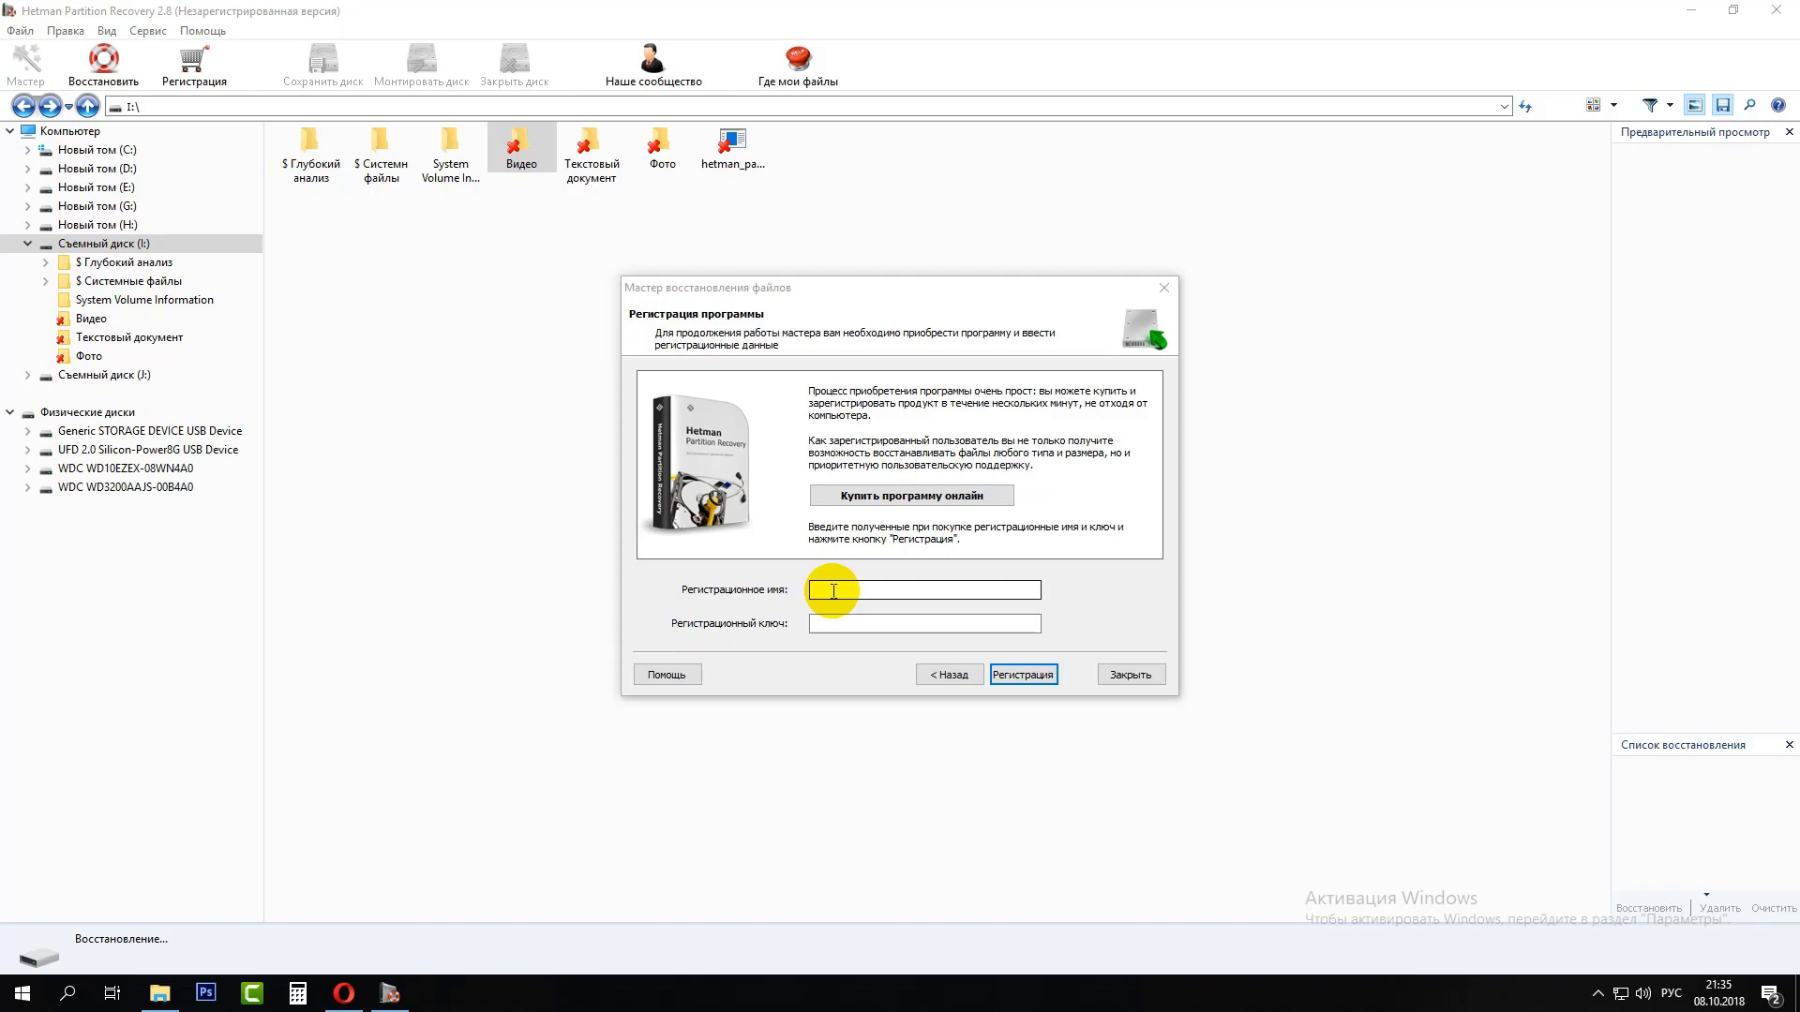
- Register the program by pasting the registration name and the registration key, and acknowledge the registration
left_click(833, 591)
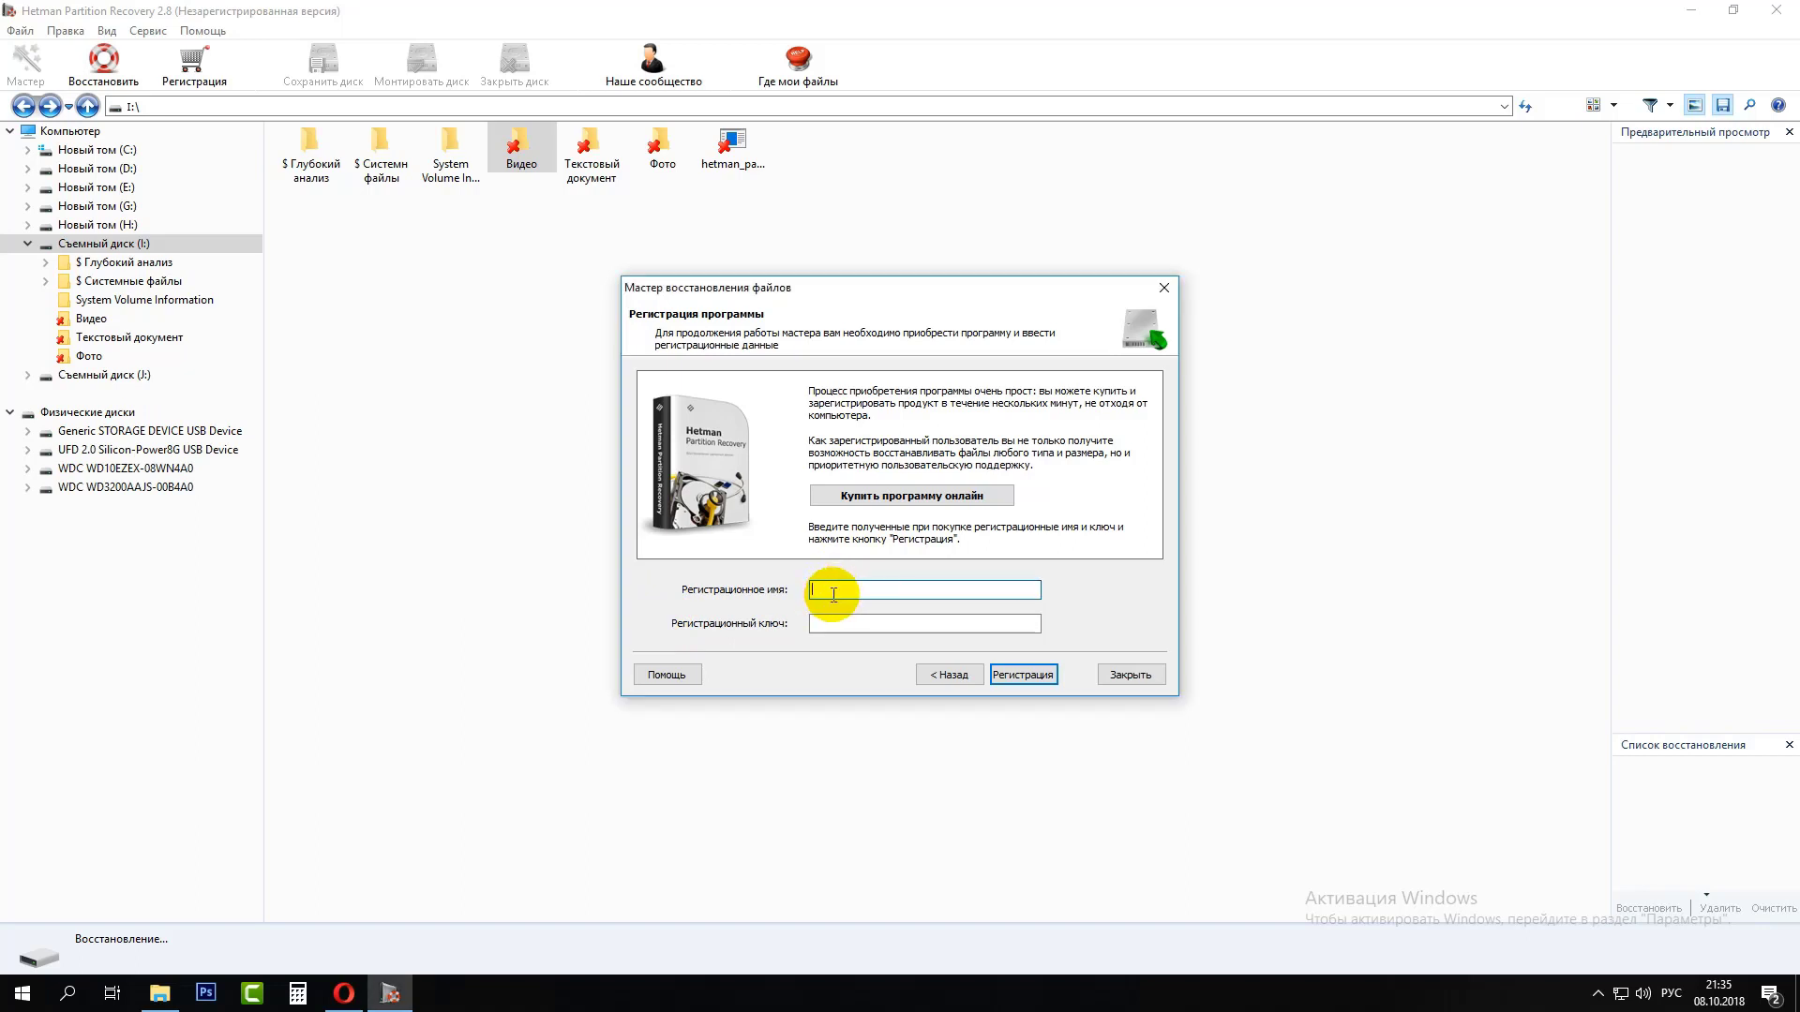
key("ctrl+v")
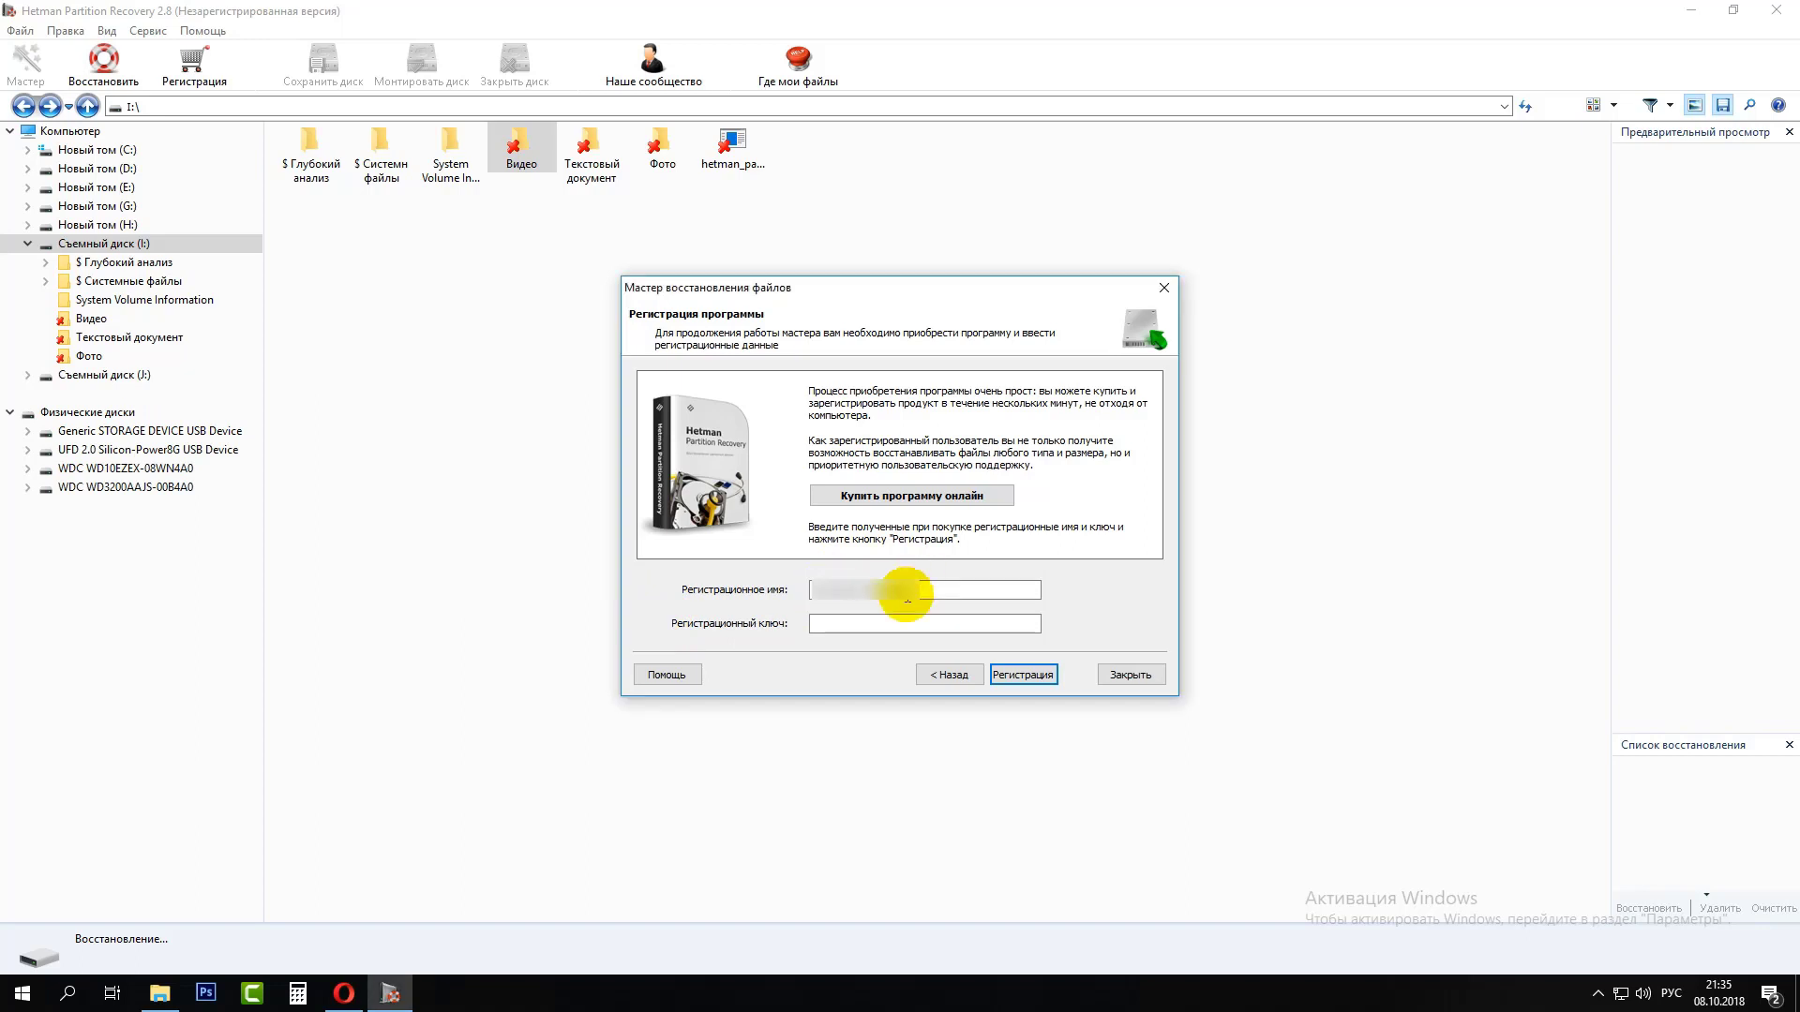
left_click(817, 626)
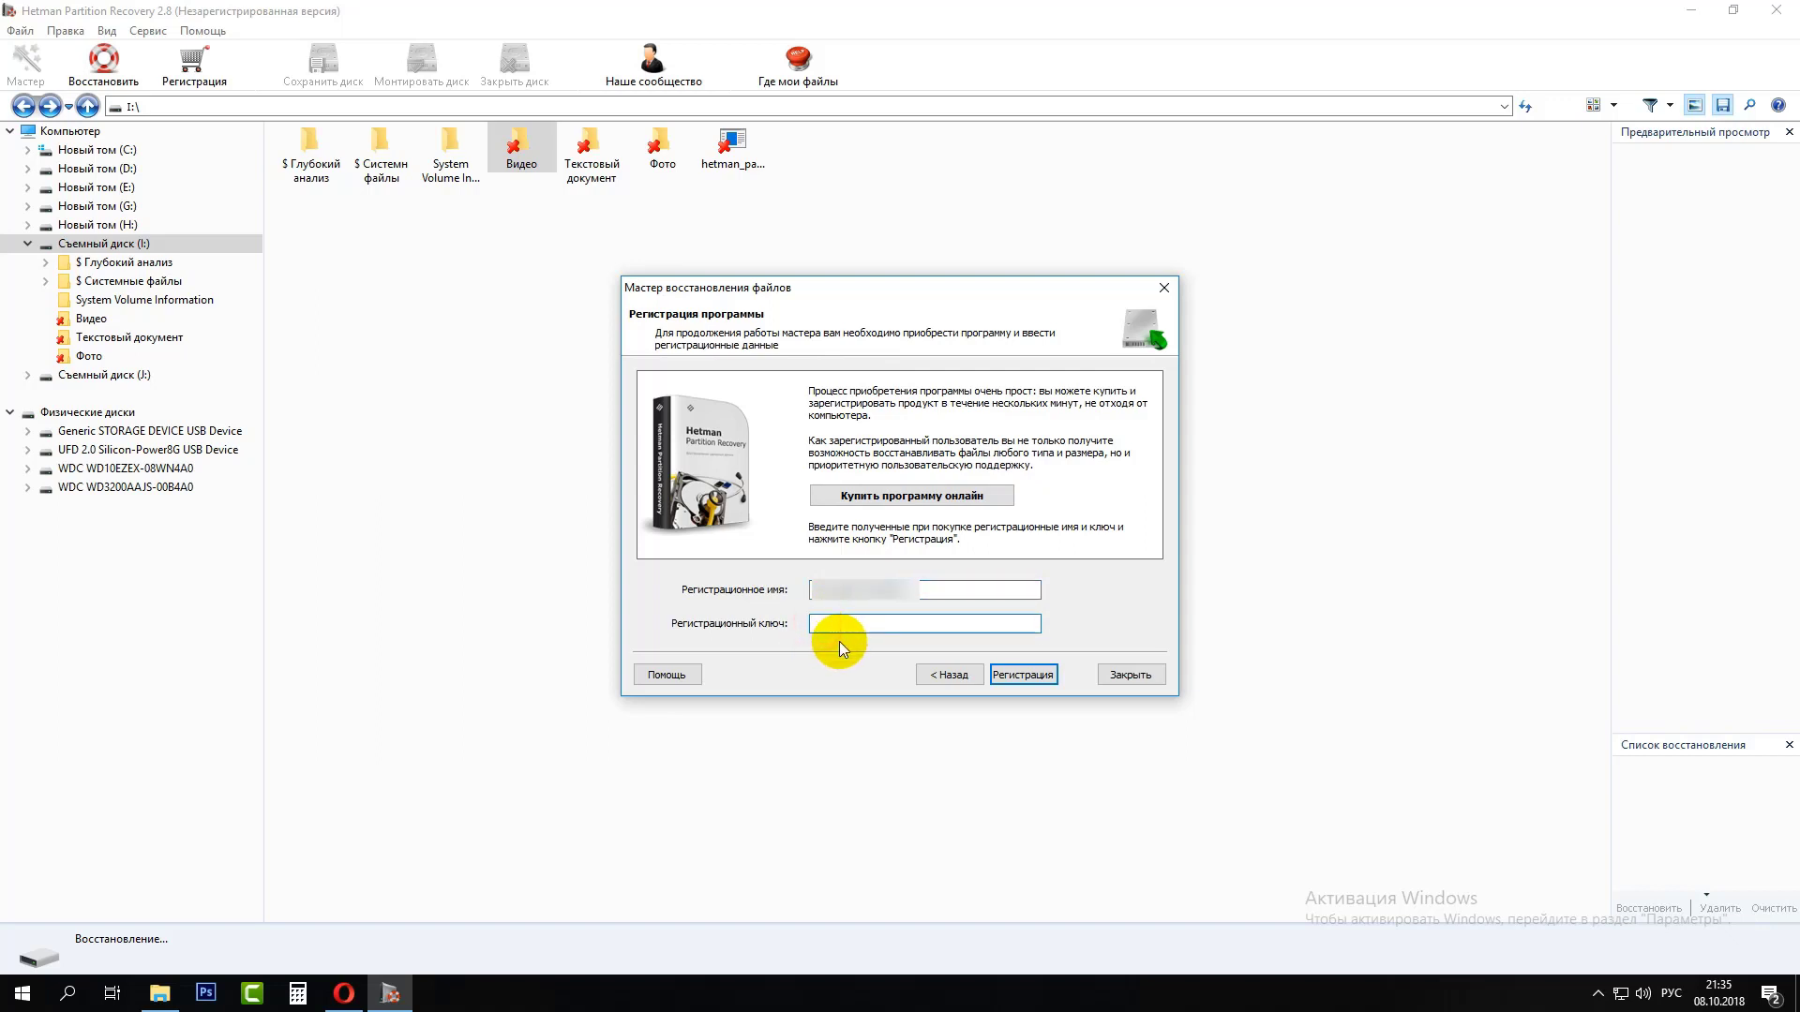
key("ctrl+v")
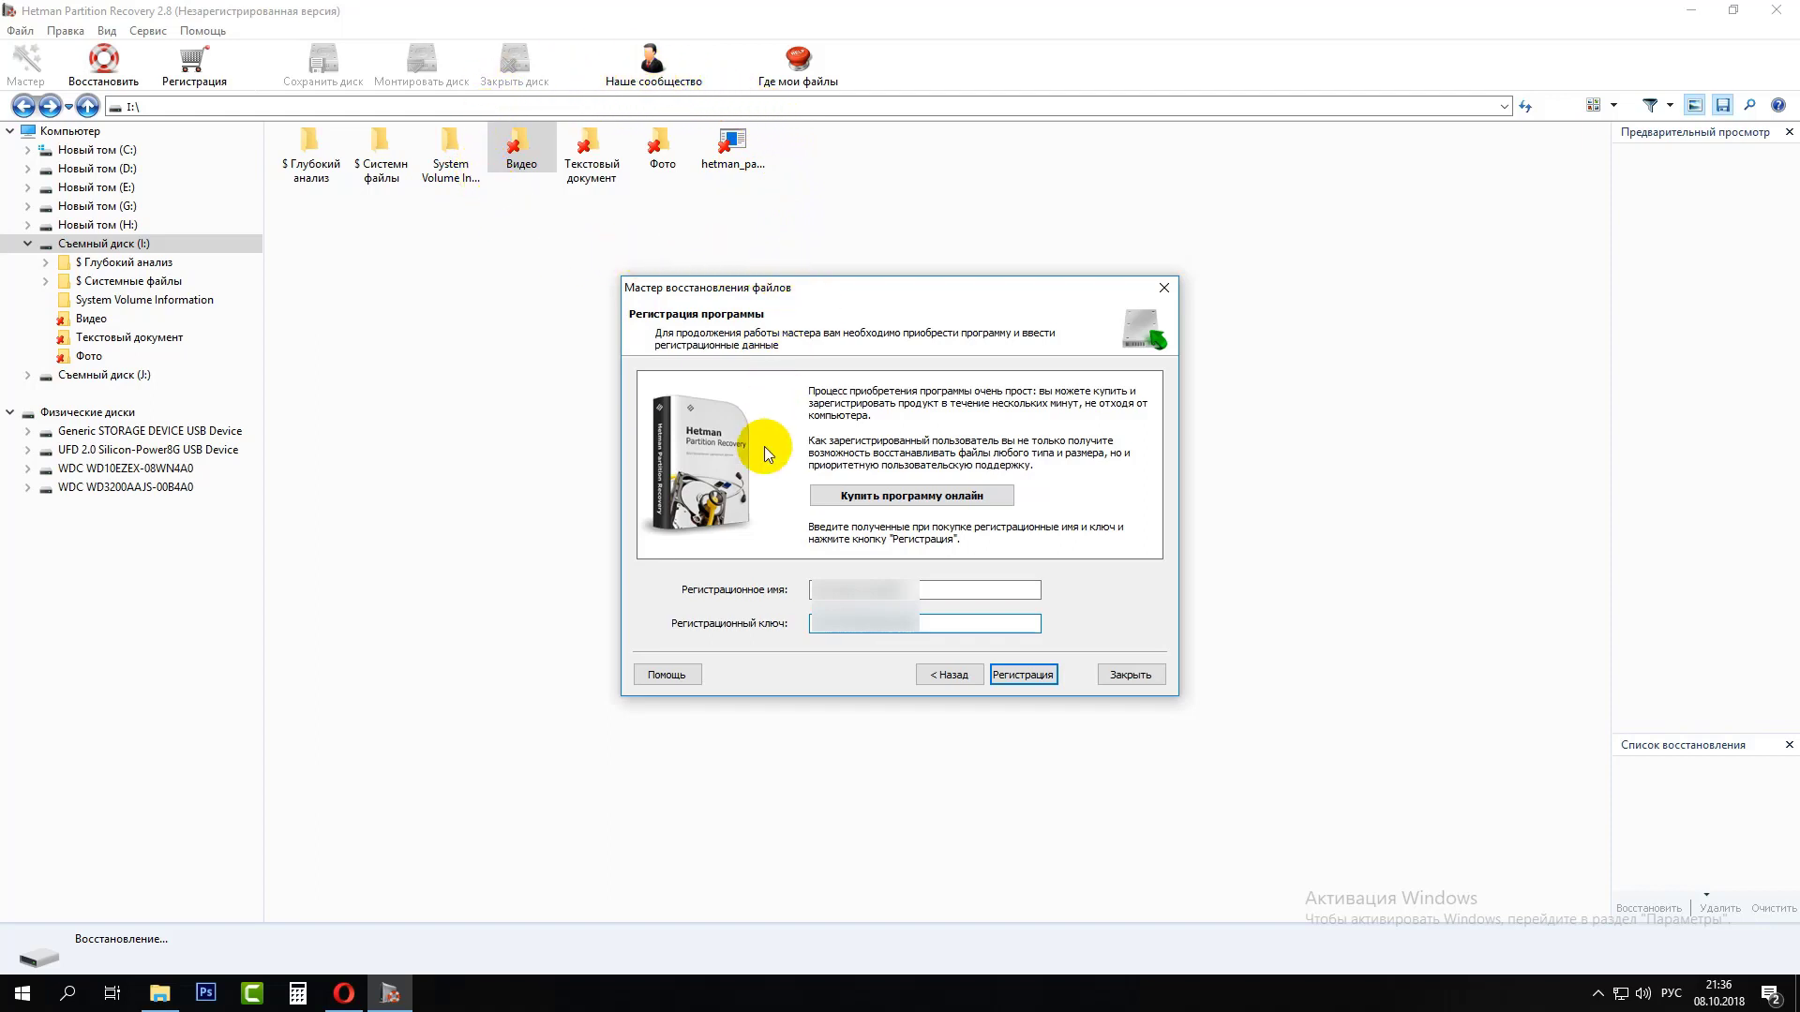
left_click(1007, 683)
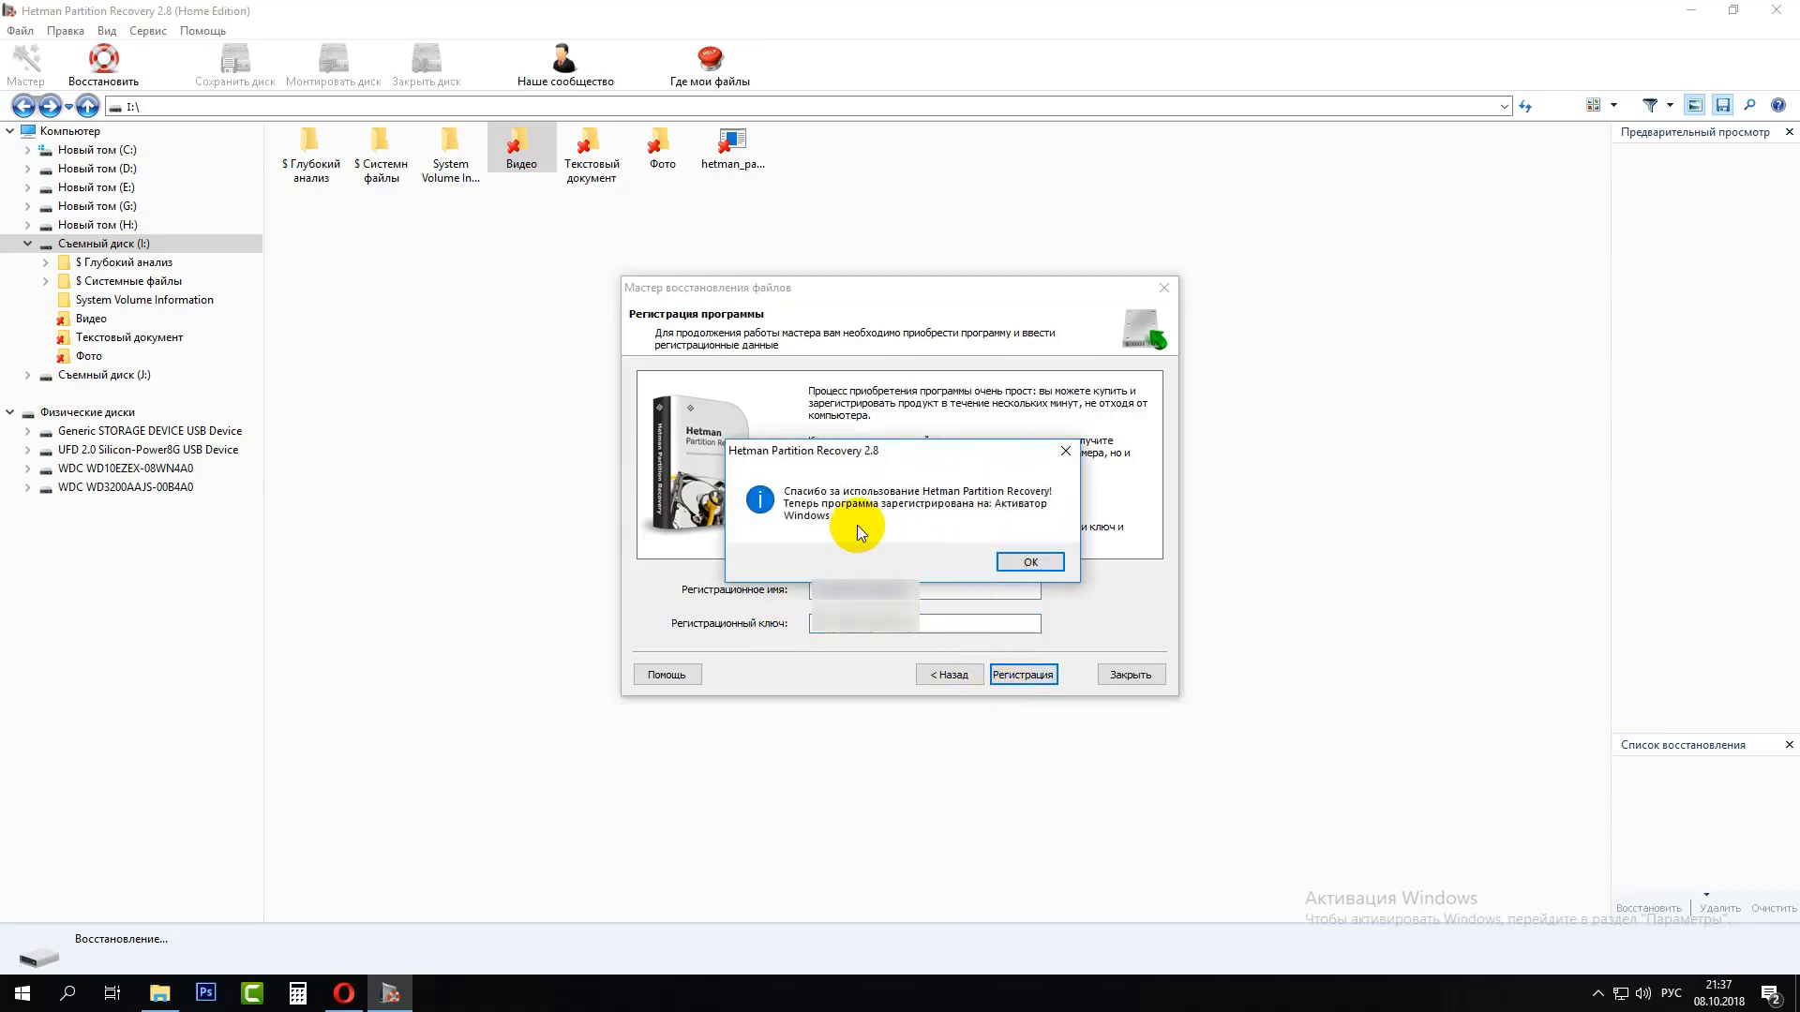
left_click(1029, 563)
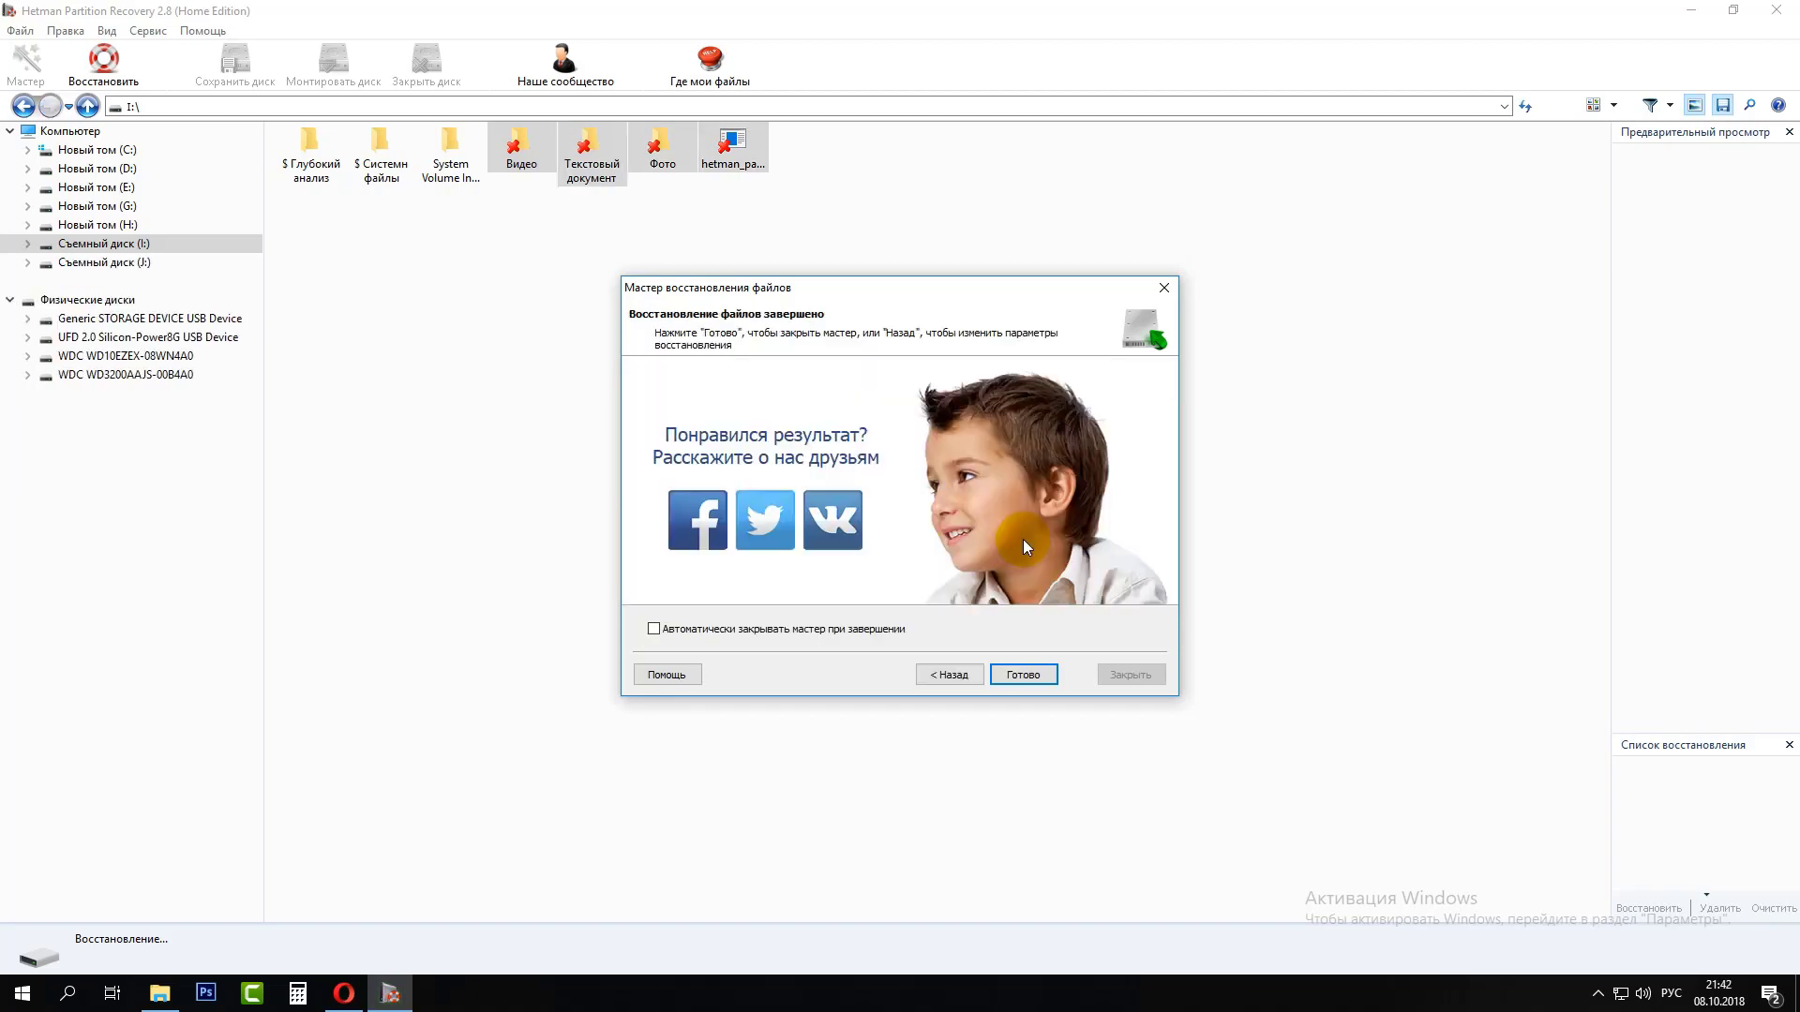
- Finish the file recovery wizard and exit Hetman Partition Recovery
left_click(1023, 675)
left_click(1781, 13)
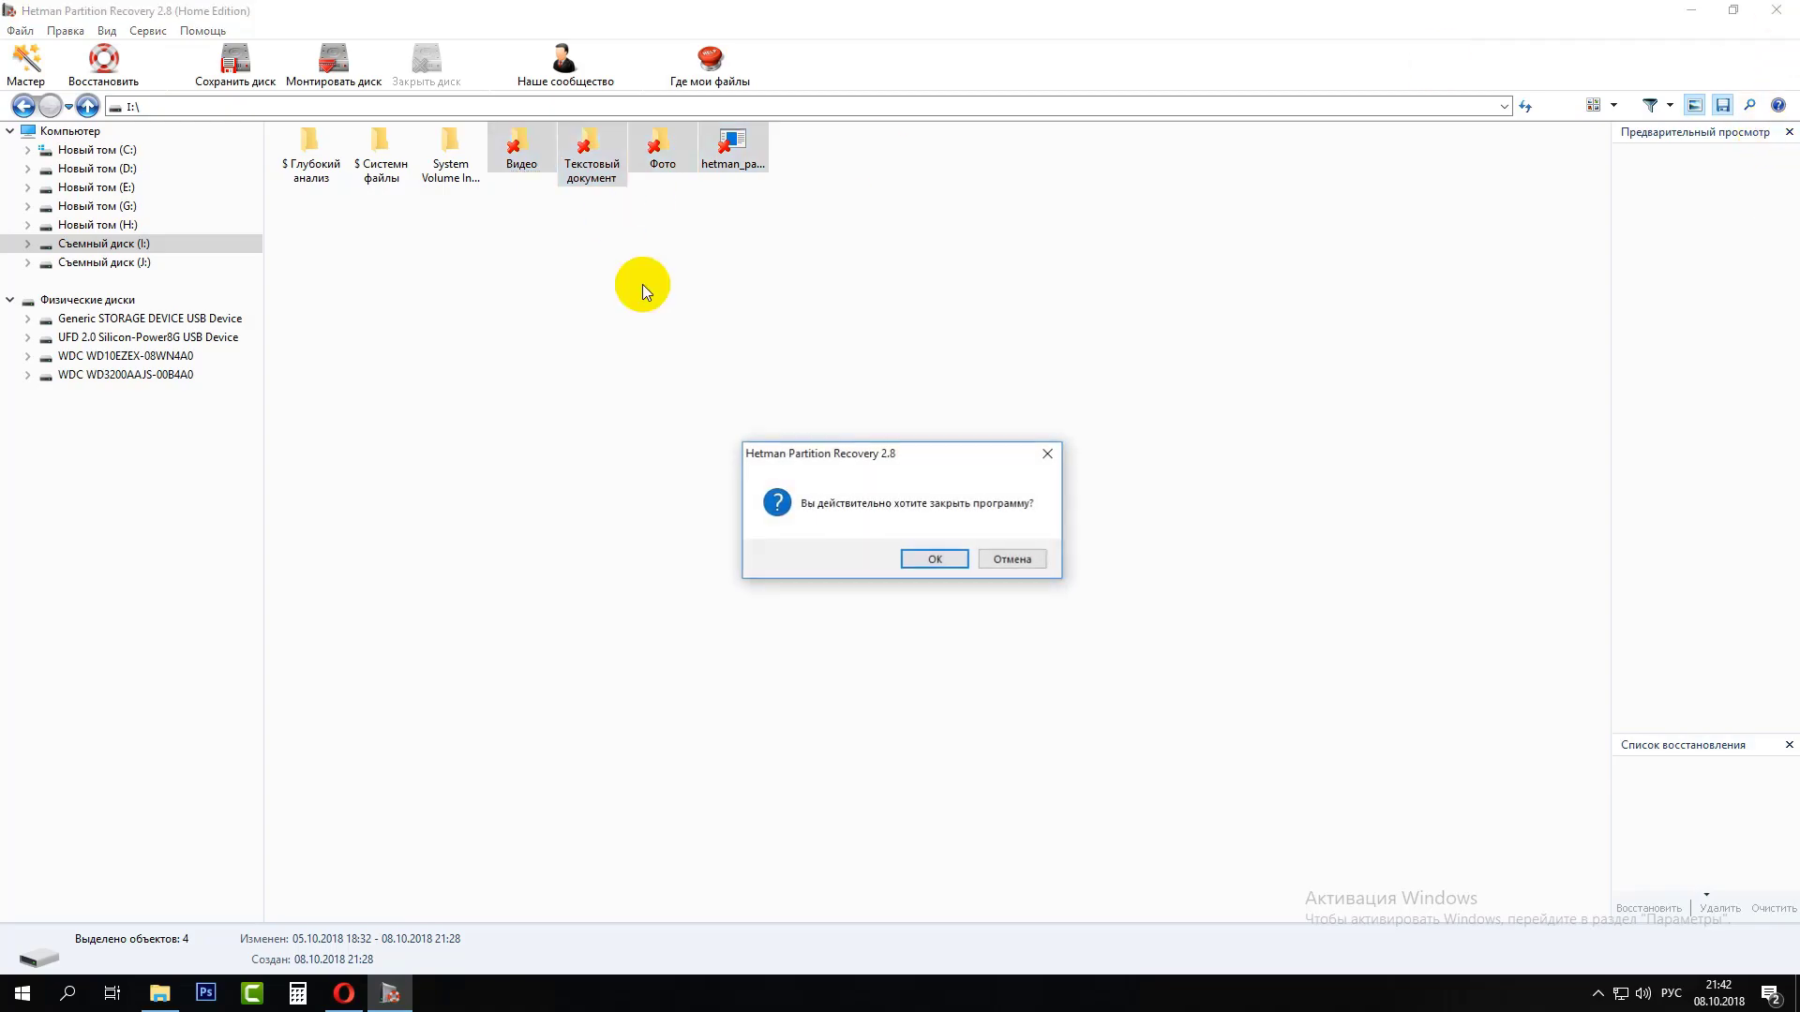
left_click(929, 559)
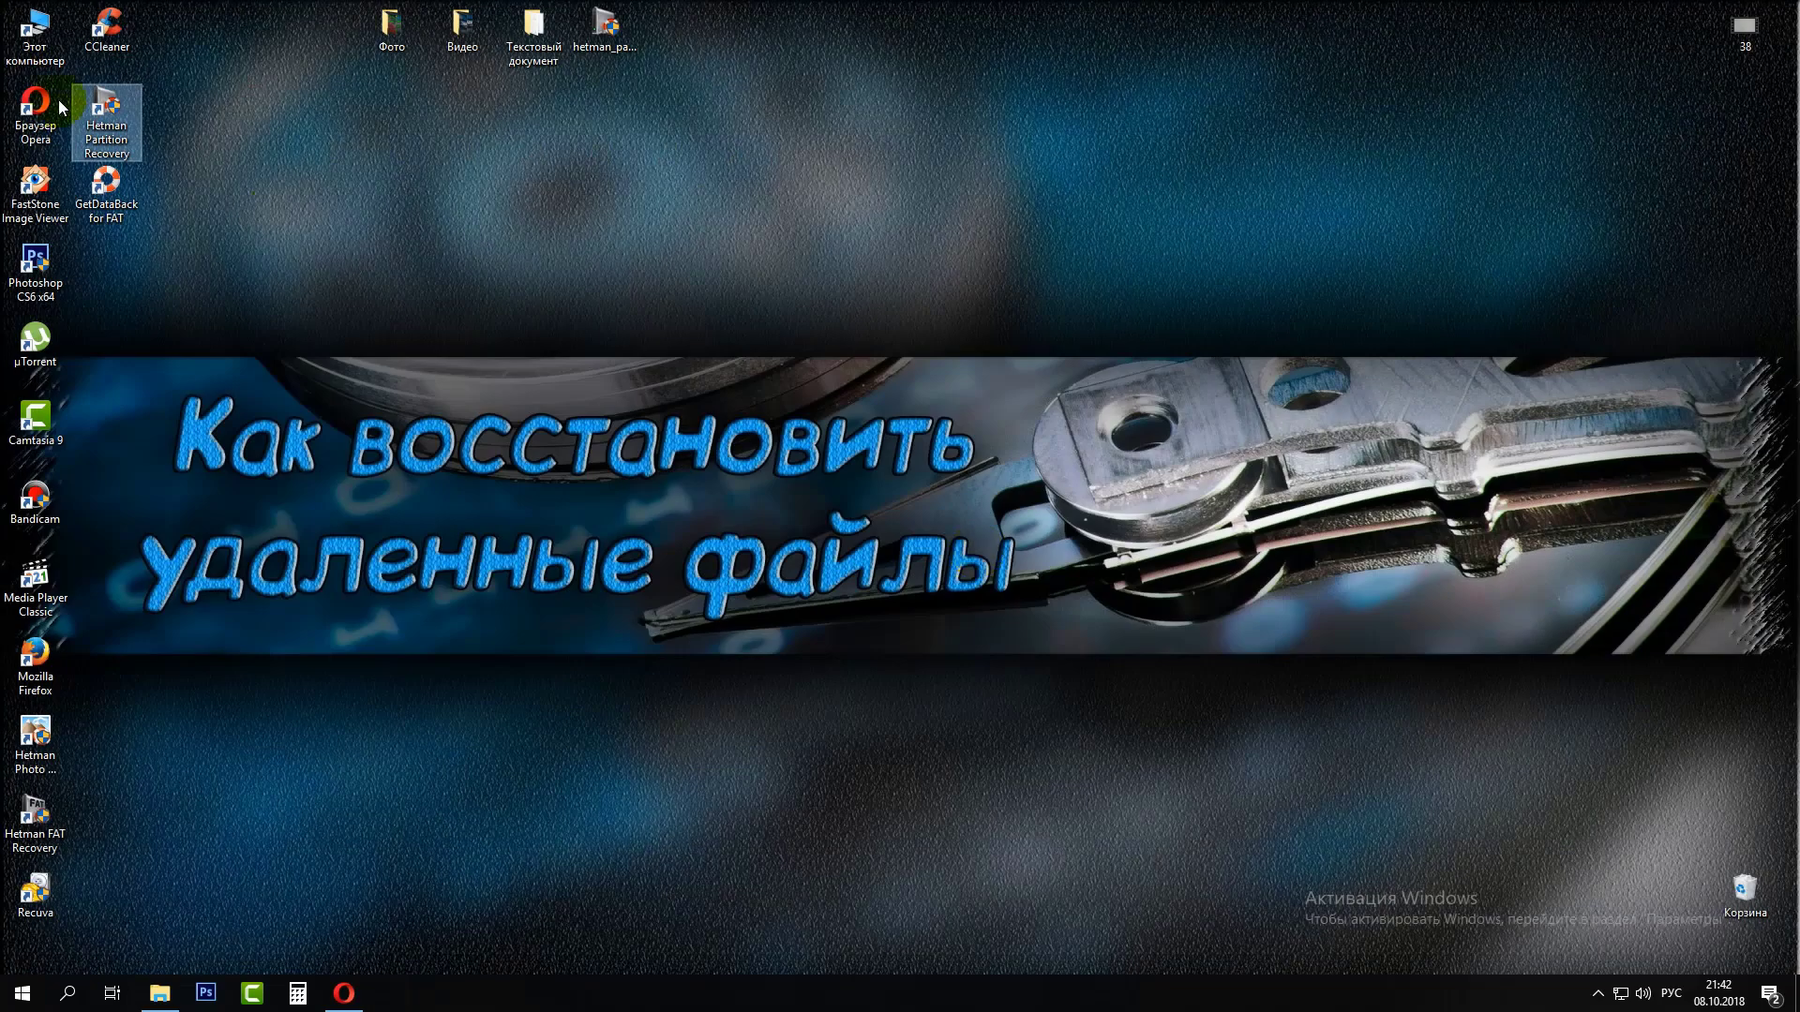
- Open the Восстановленные файлы folder on drive C: in File Explorer and reposition its window on the desktop
double_click(41, 31)
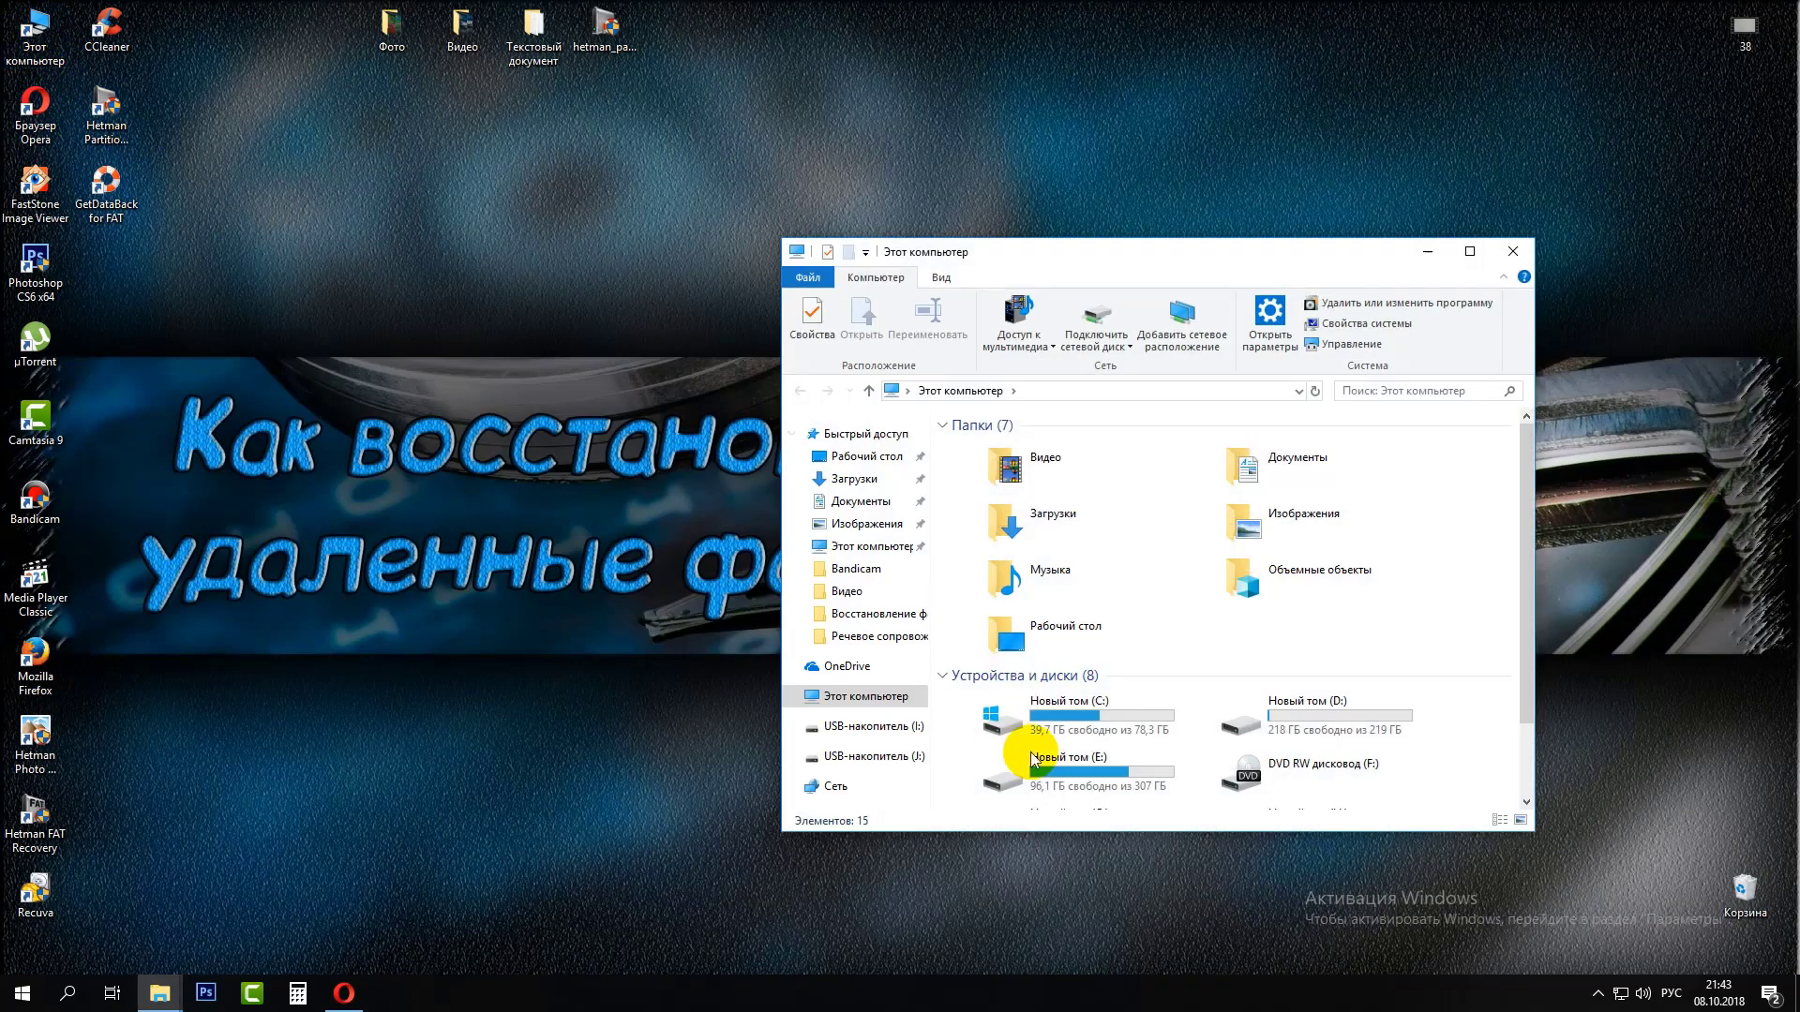
double_click(997, 732)
left_click(975, 527)
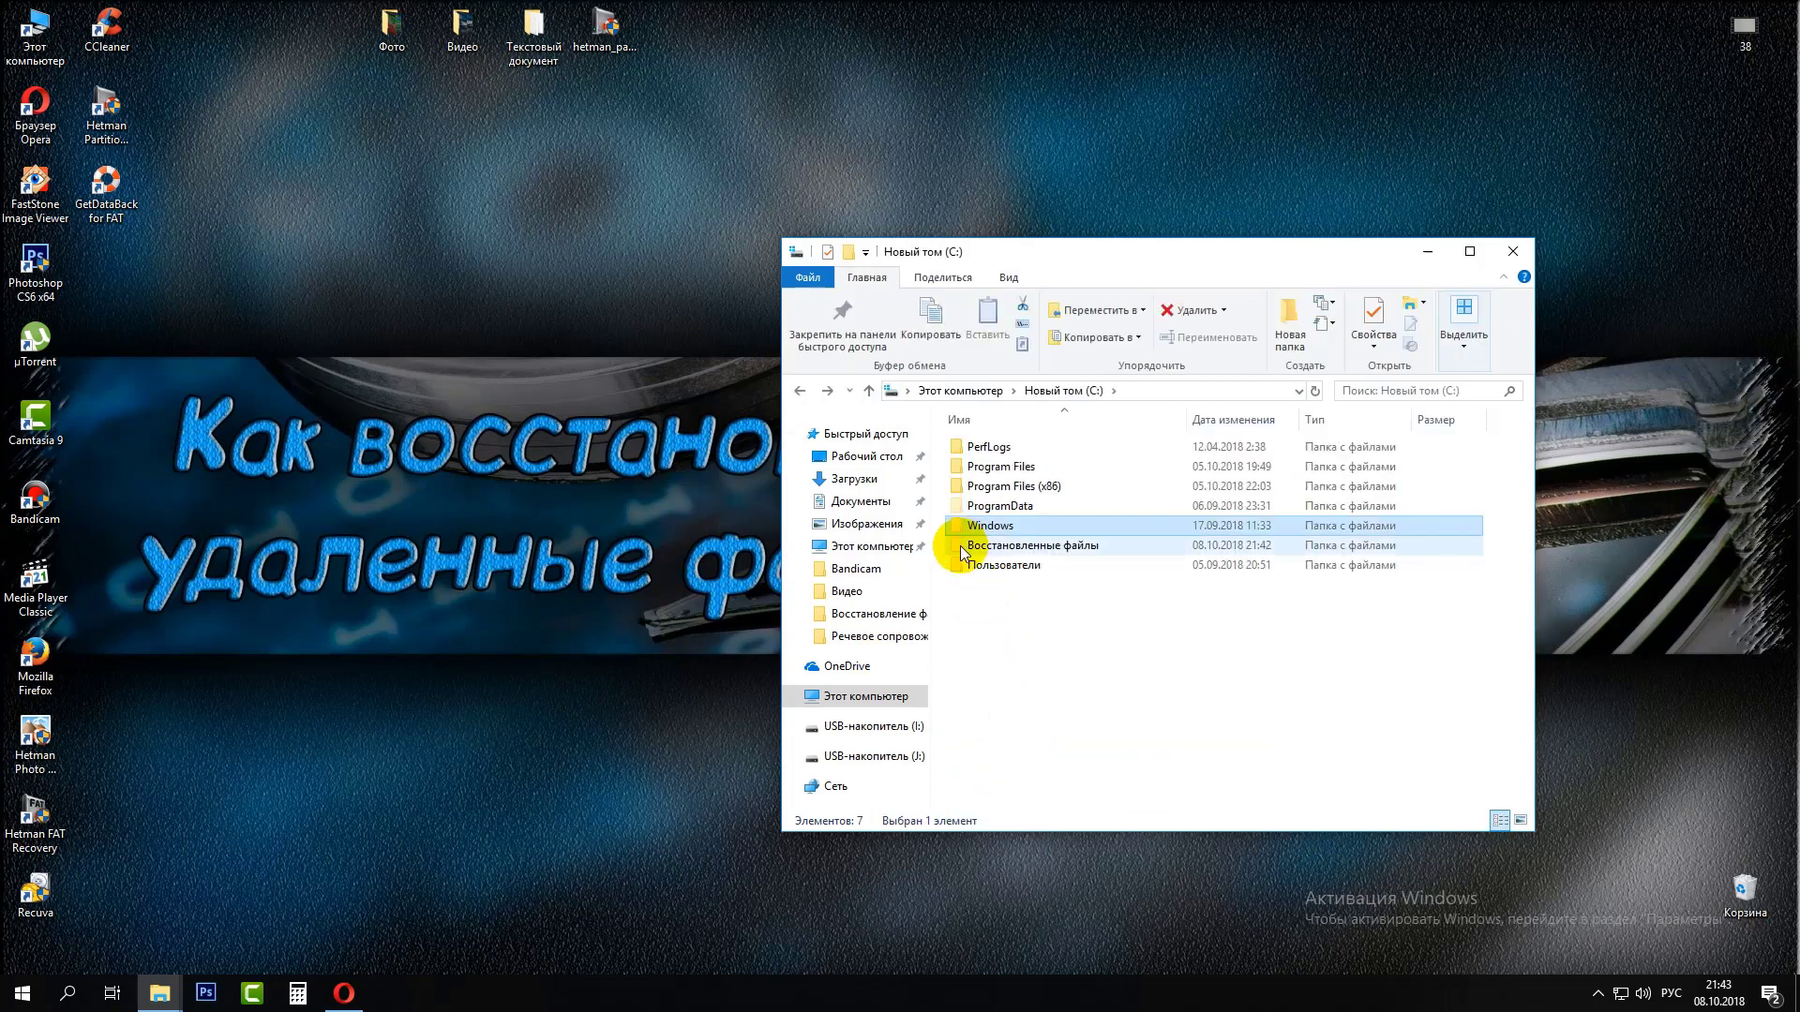
double_click(967, 549)
left_click_drag(1363, 262, 1263, 160)
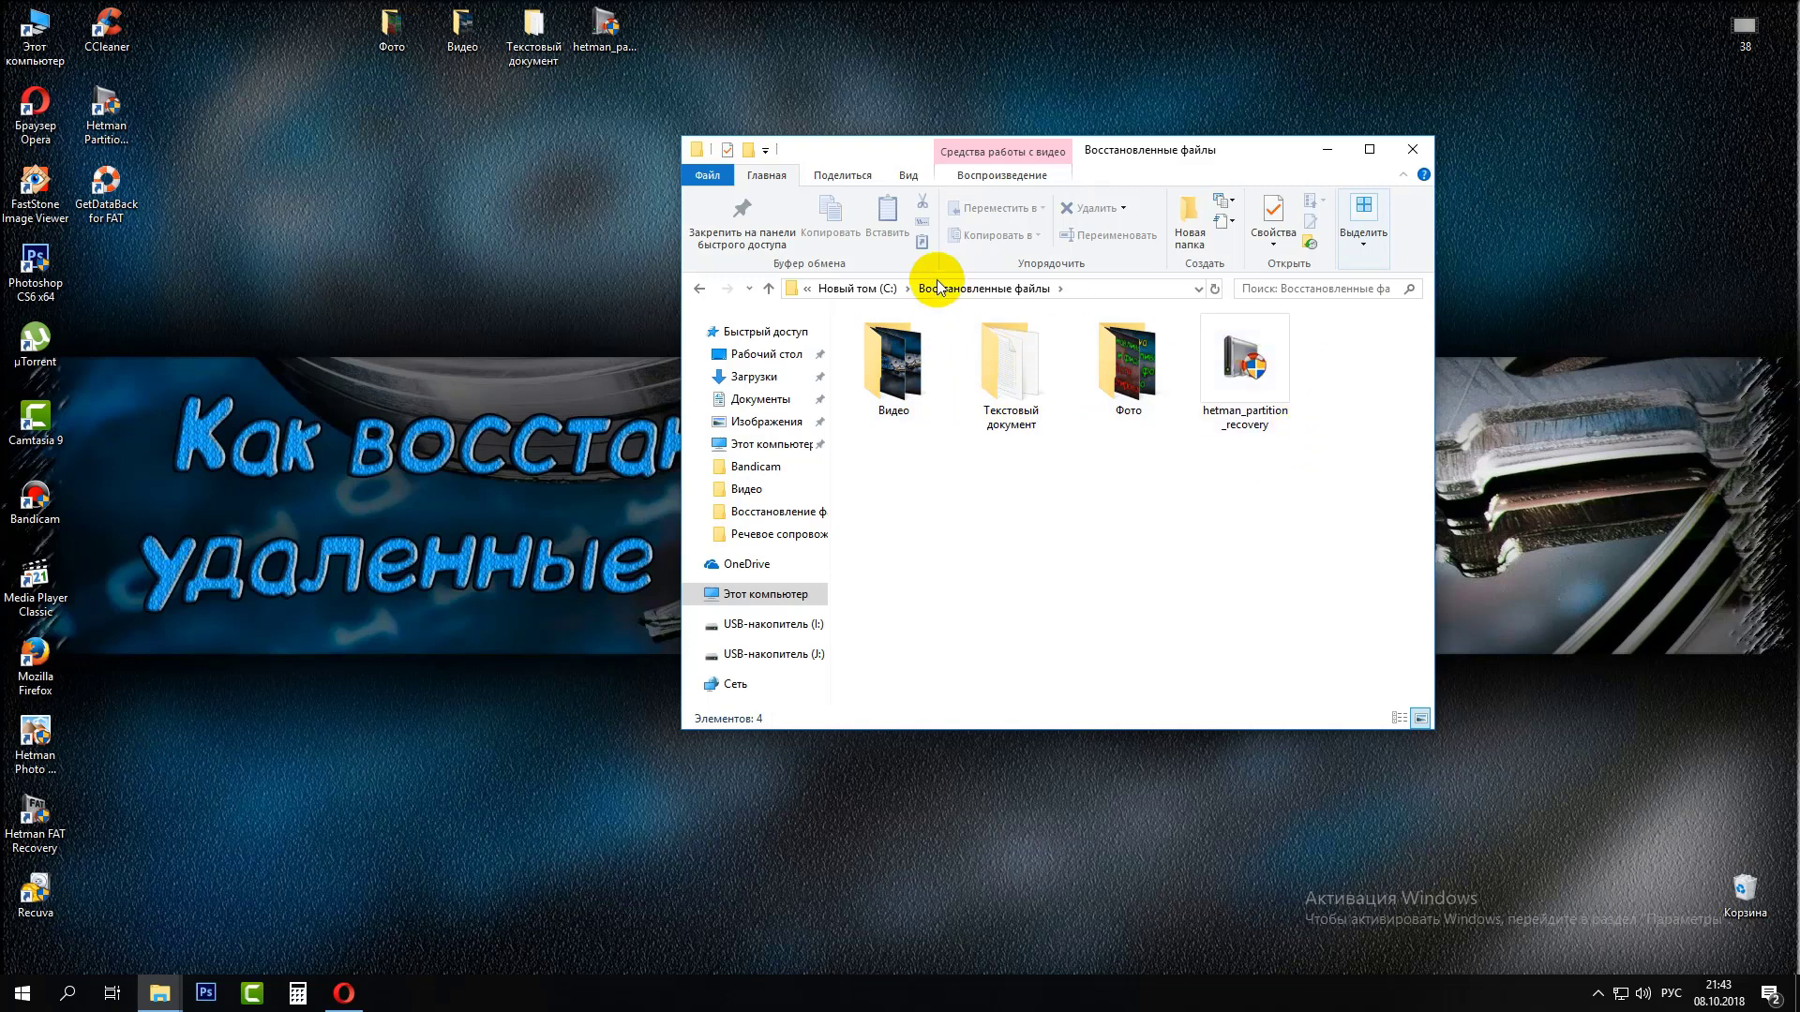
- Open the desktop's original Фото folder beside the recovered files, and open the recovered Фото folder for comparison
double_click(392, 33)
left_click_drag(1331, 175, 580, 155)
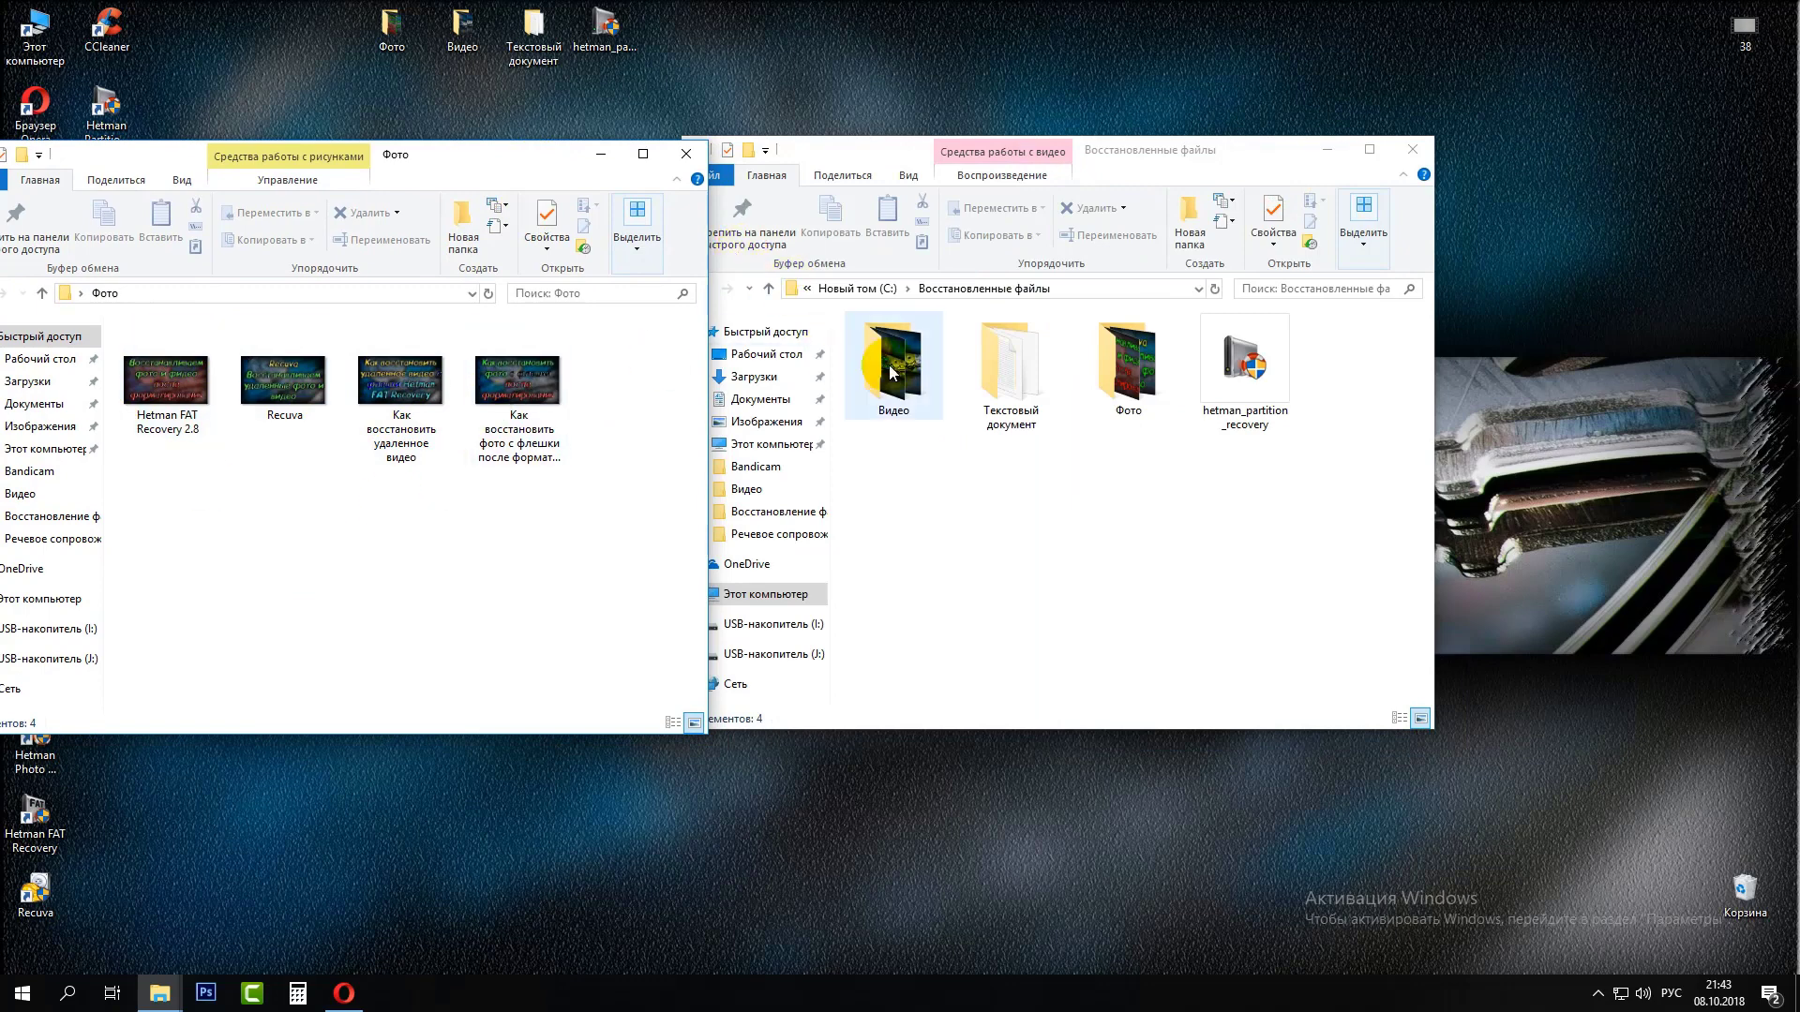
left_click(1124, 372)
double_click(1125, 372)
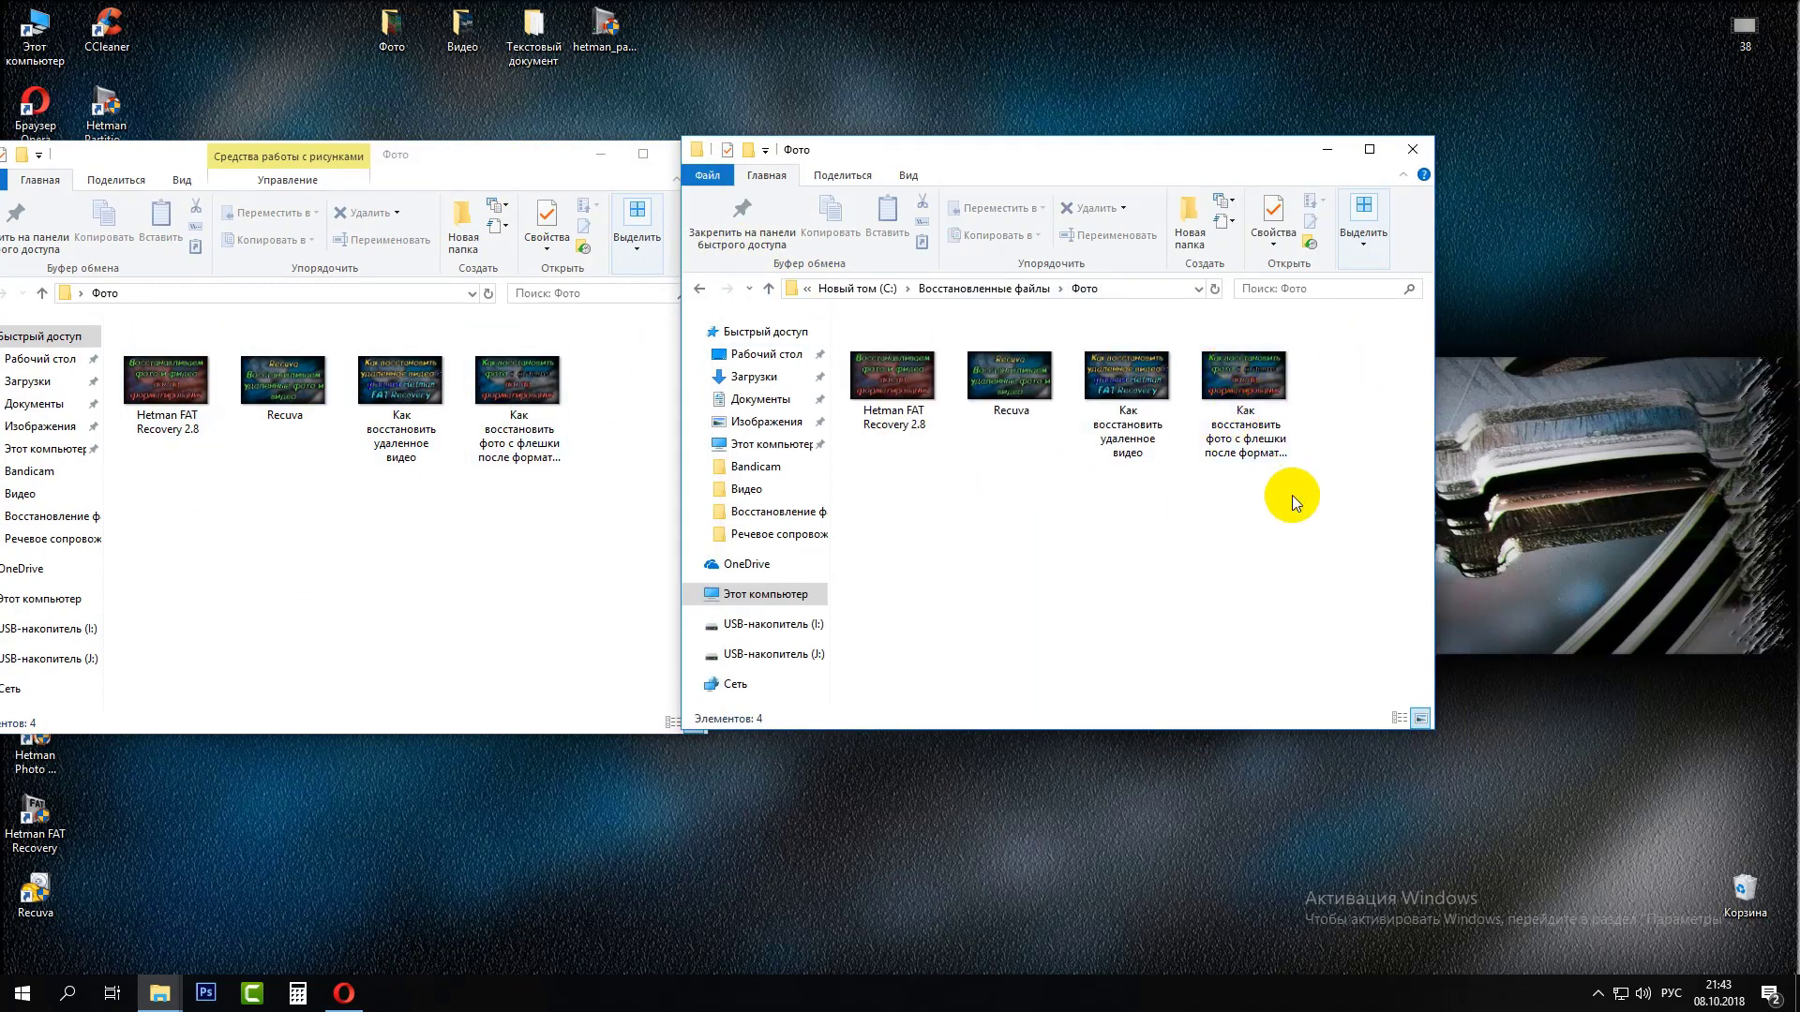
left_click(1232, 564)
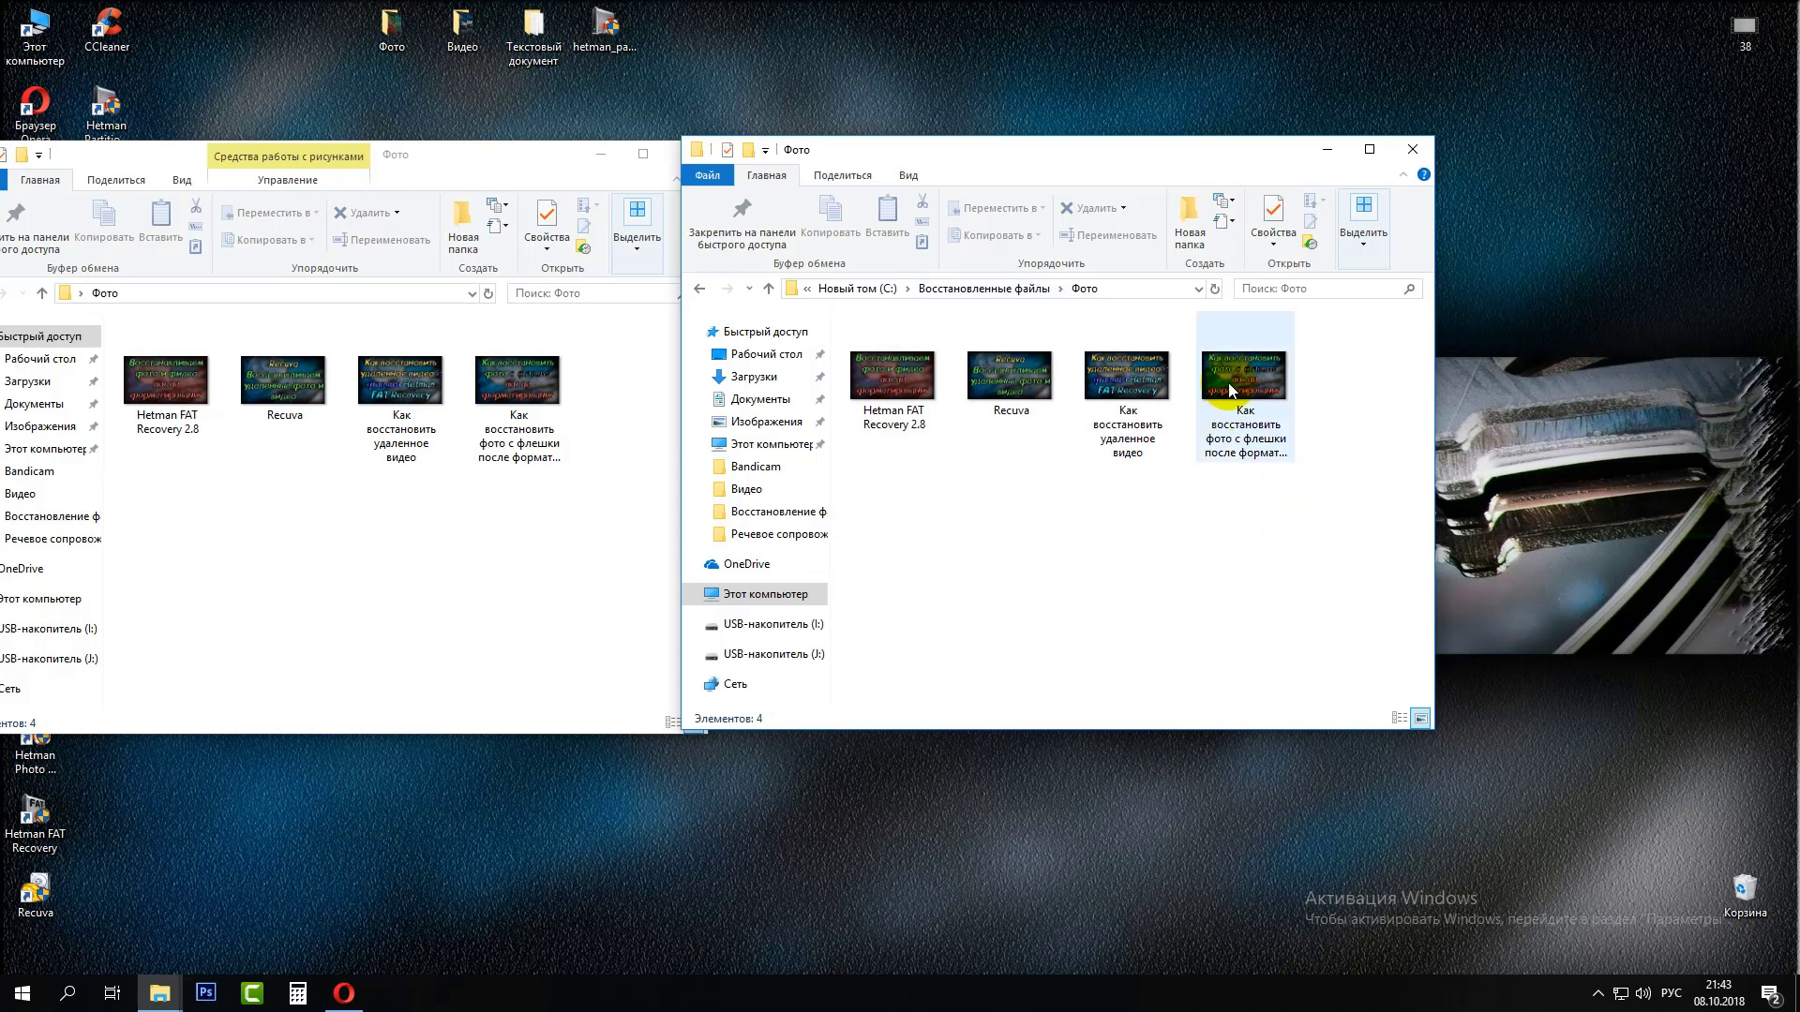
- Compare the details of the photo "Как восстановить фото с флешки после форматирования" in both Фото folders, and close the original folder
mouse_move(1256, 399)
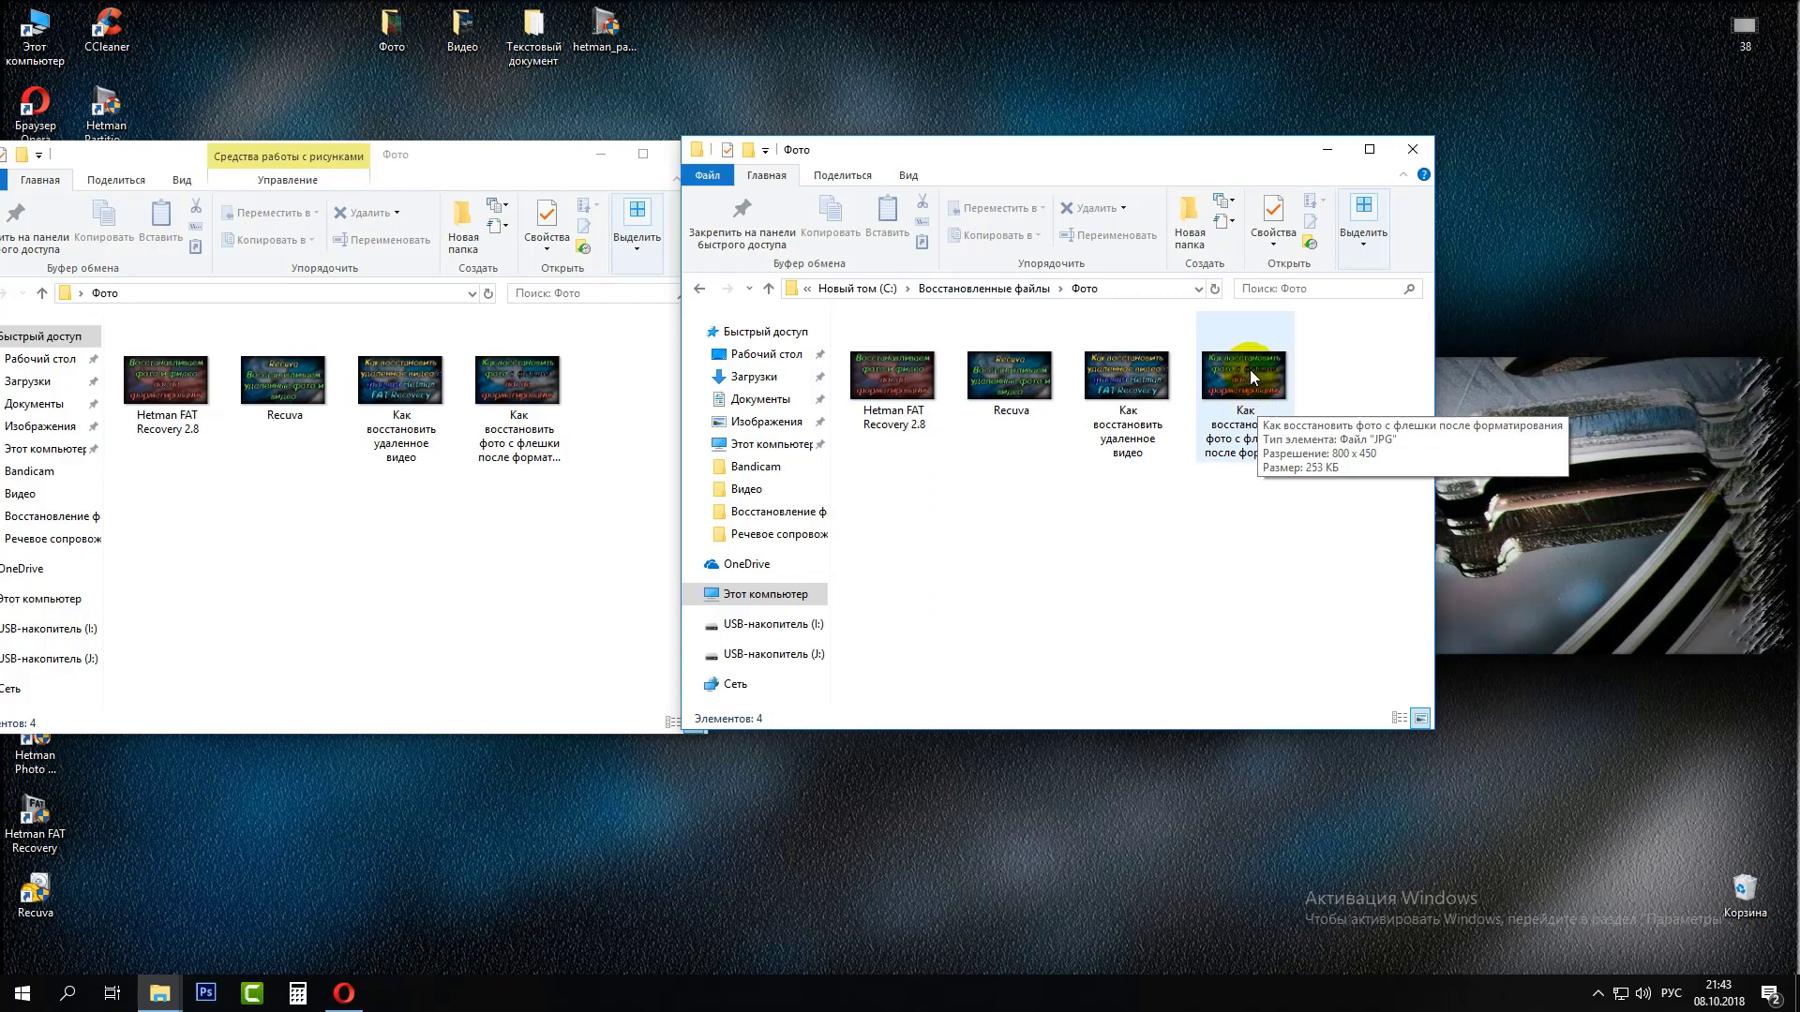
left_click(511, 403)
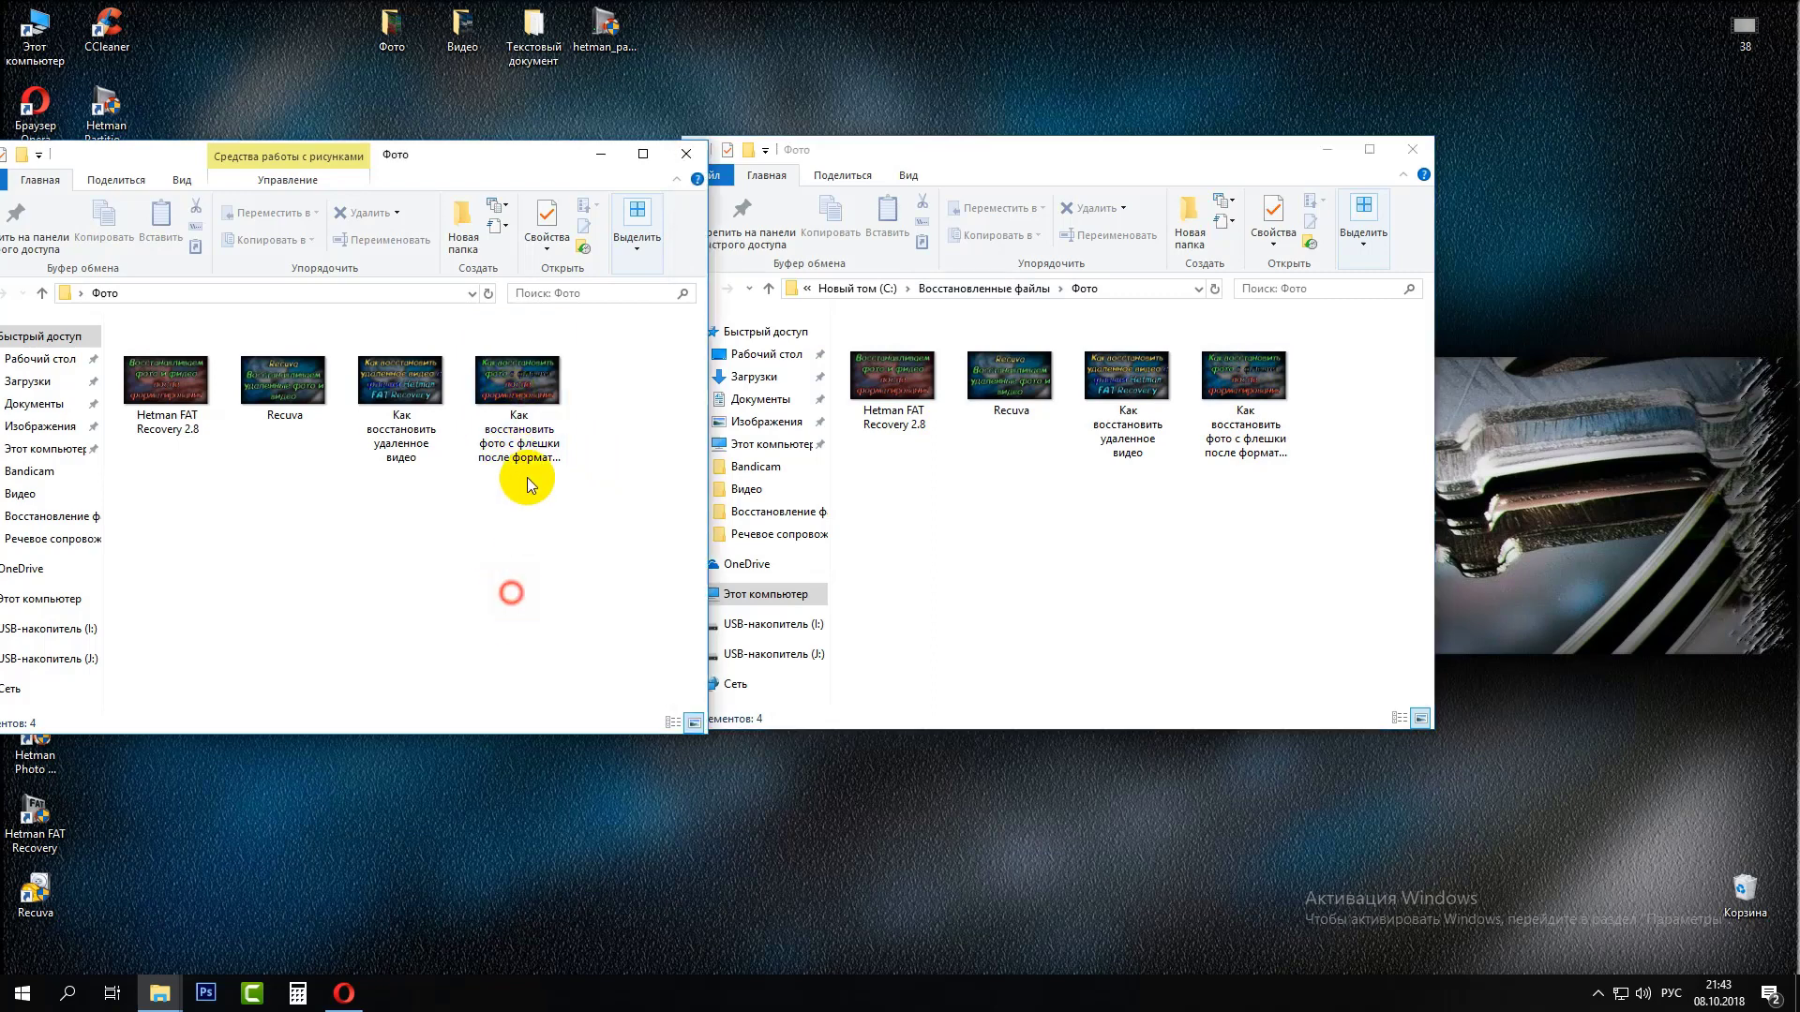
mouse_move(521, 395)
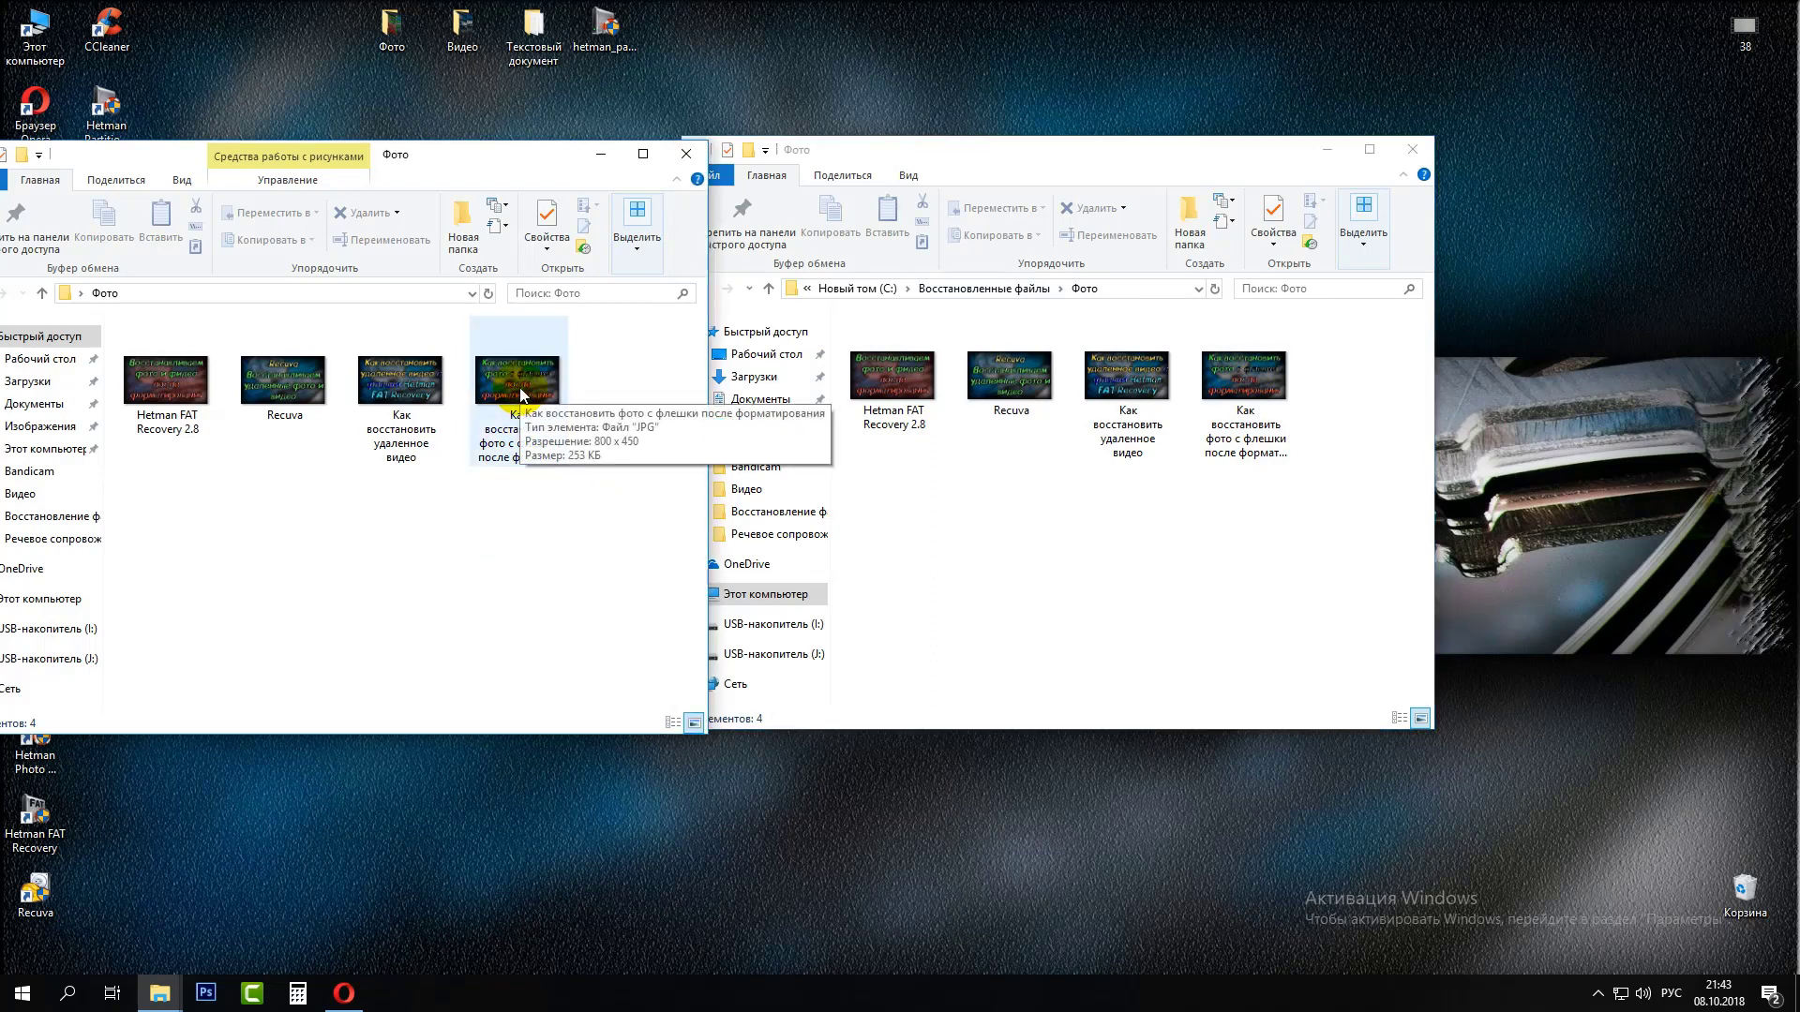
left_click(1178, 628)
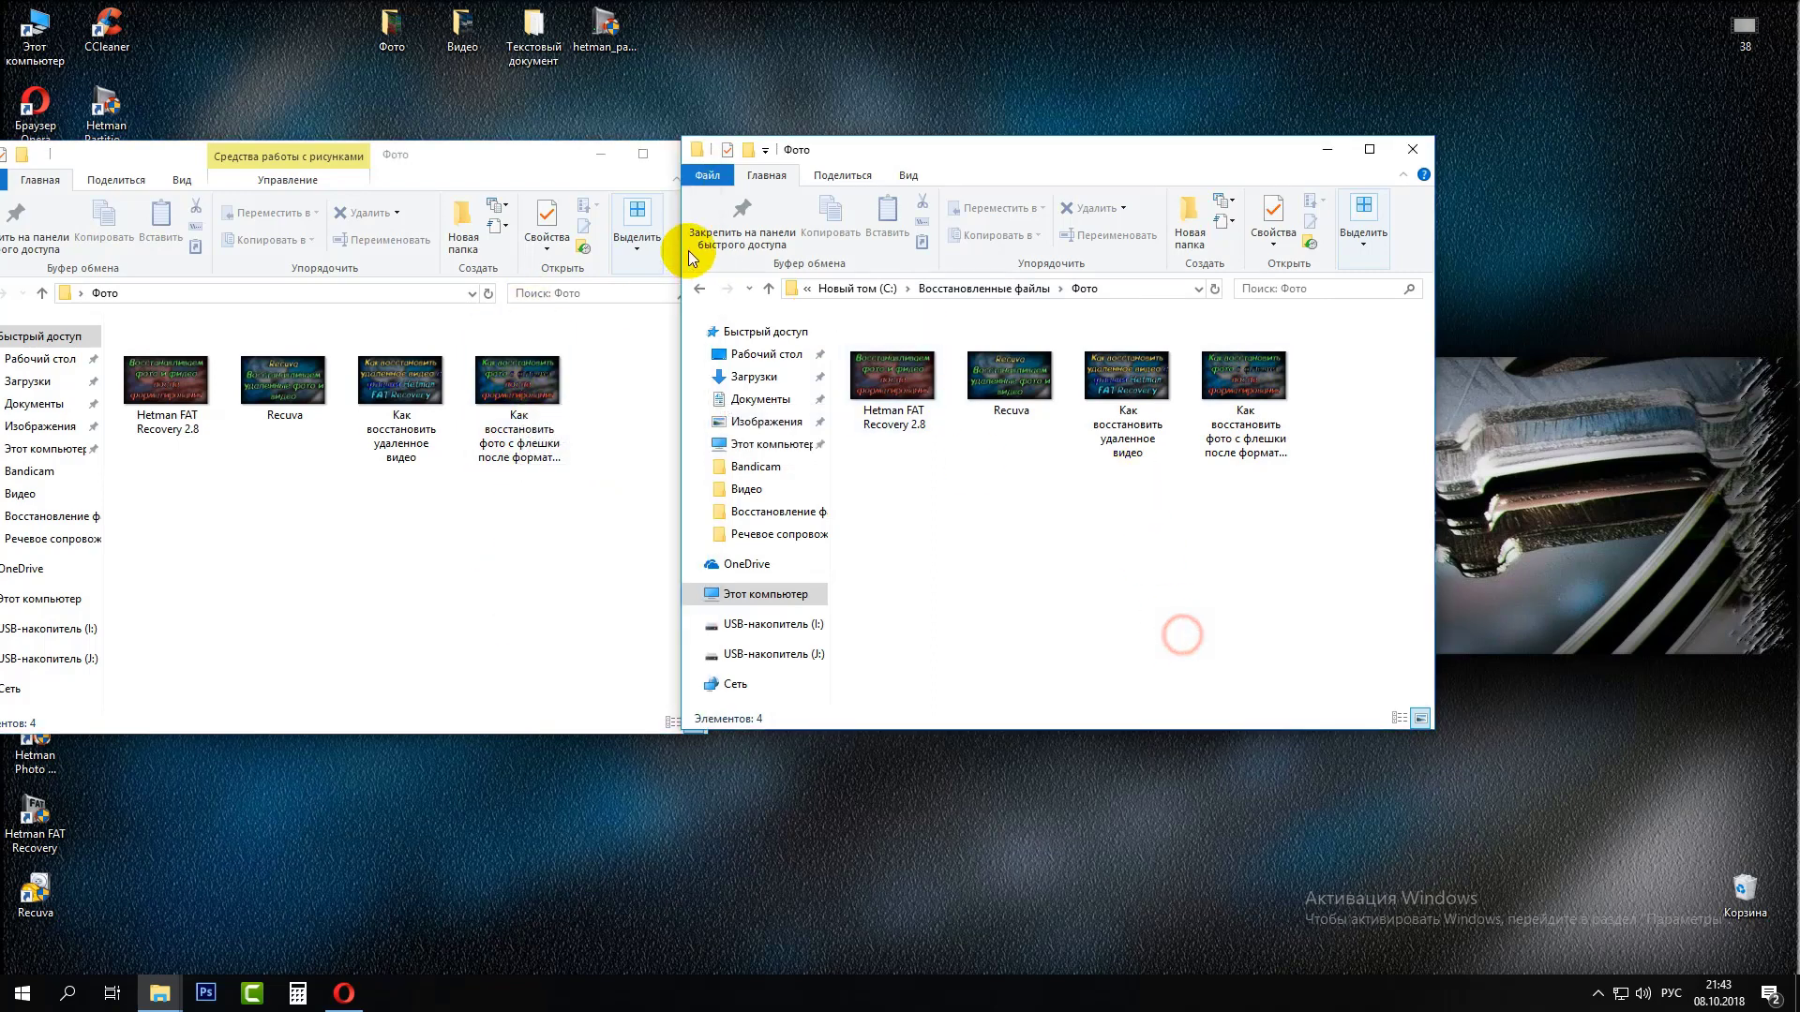
left_click(699, 288)
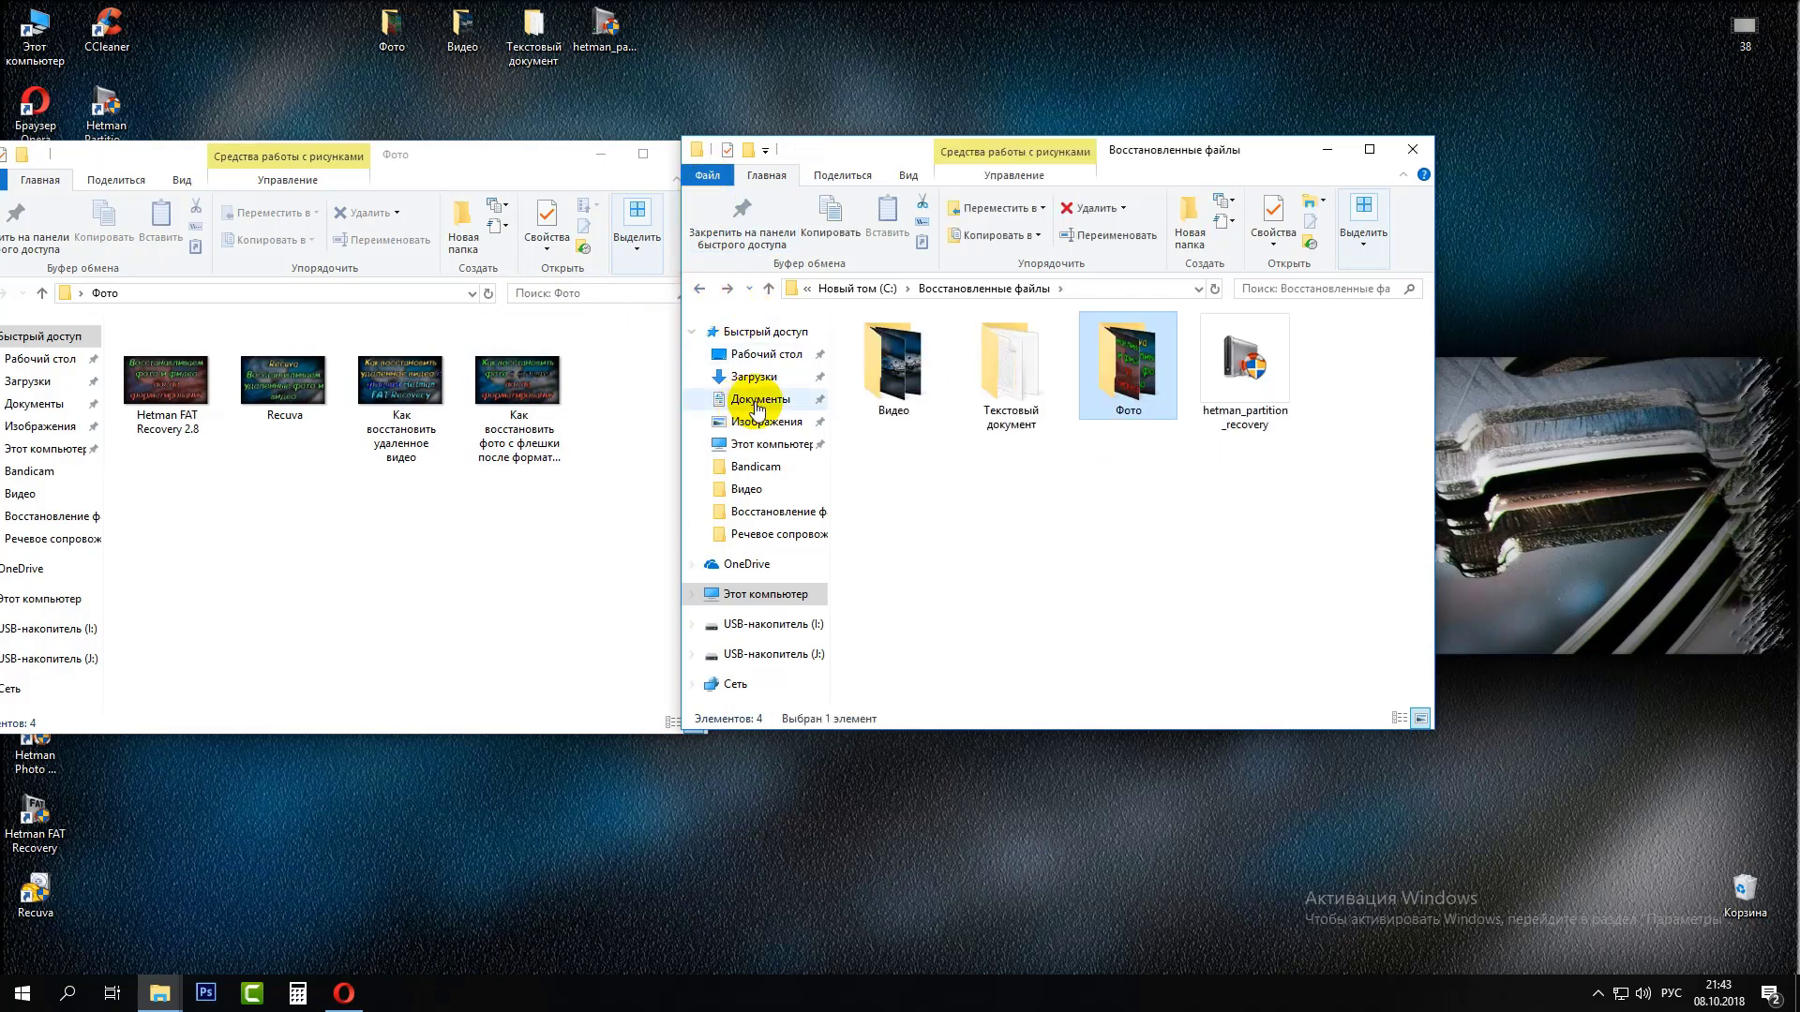
left_click_drag(433, 164, 580, 153)
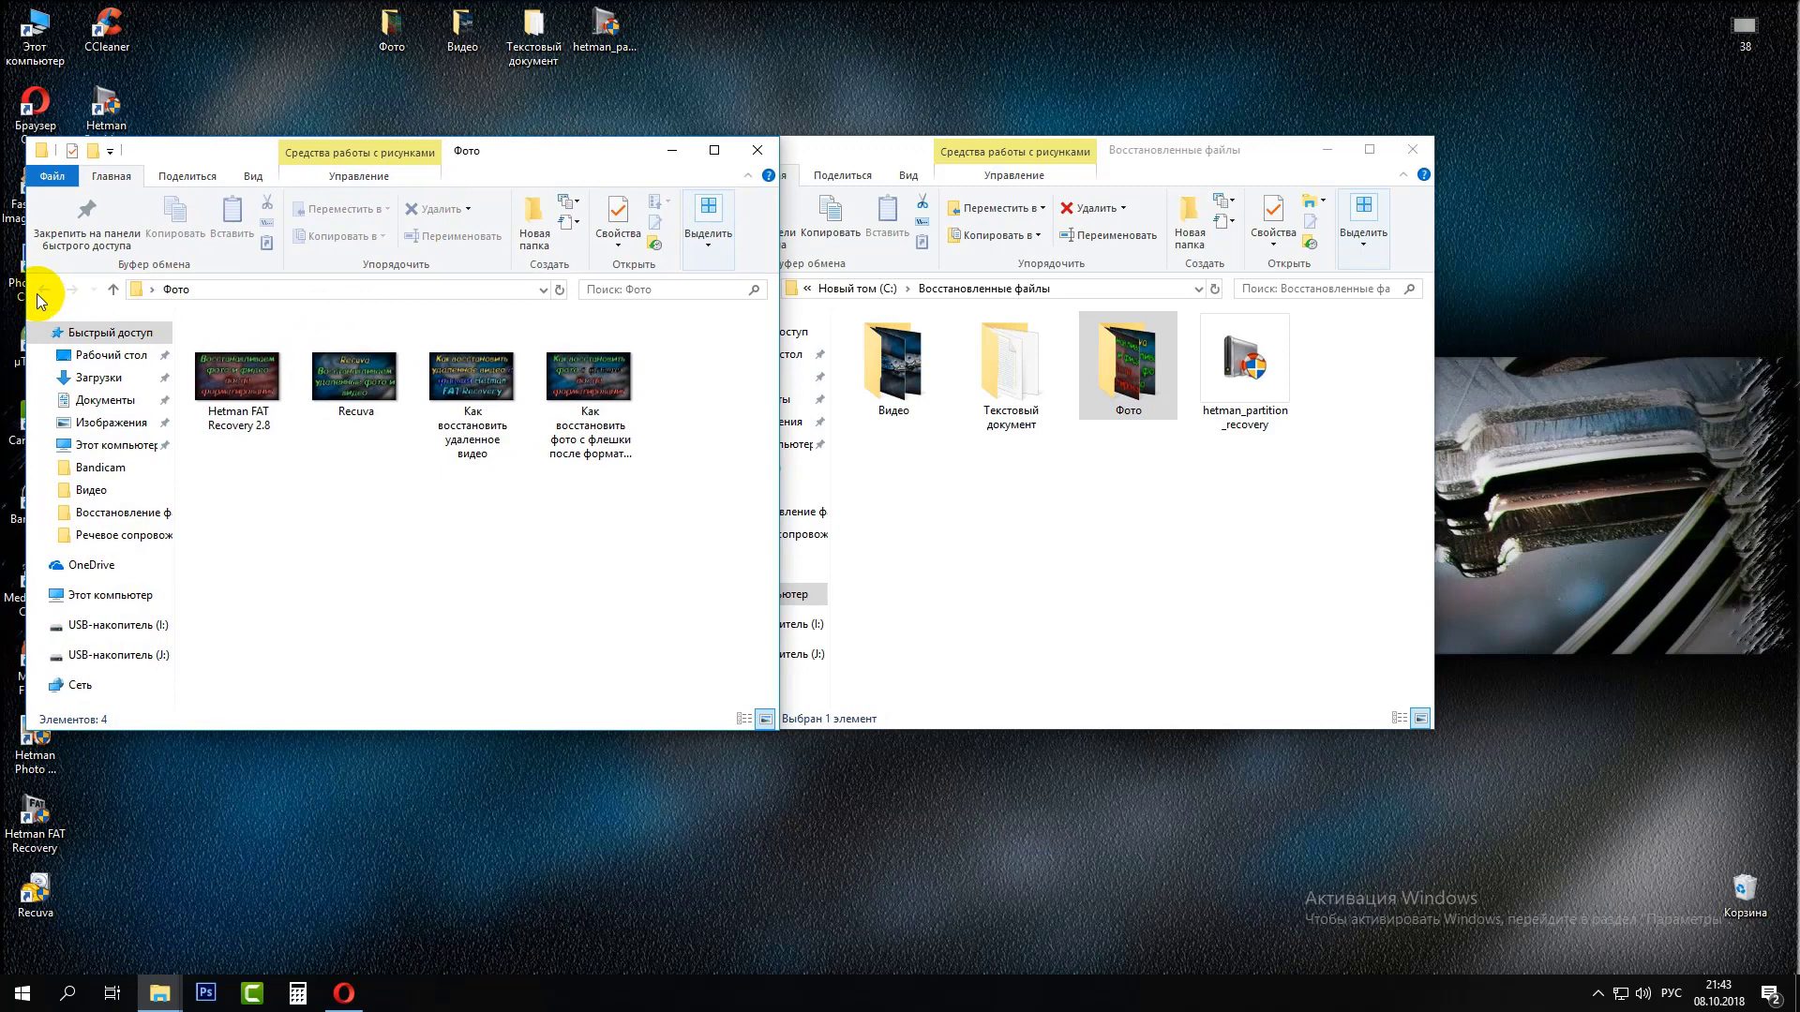
left_click(757, 150)
- Compare the size of the video "Hetman Photo Recovery Как восстановить фото" in the recovered and desktop Видео folders, and close the desktop folder
double_click(905, 375)
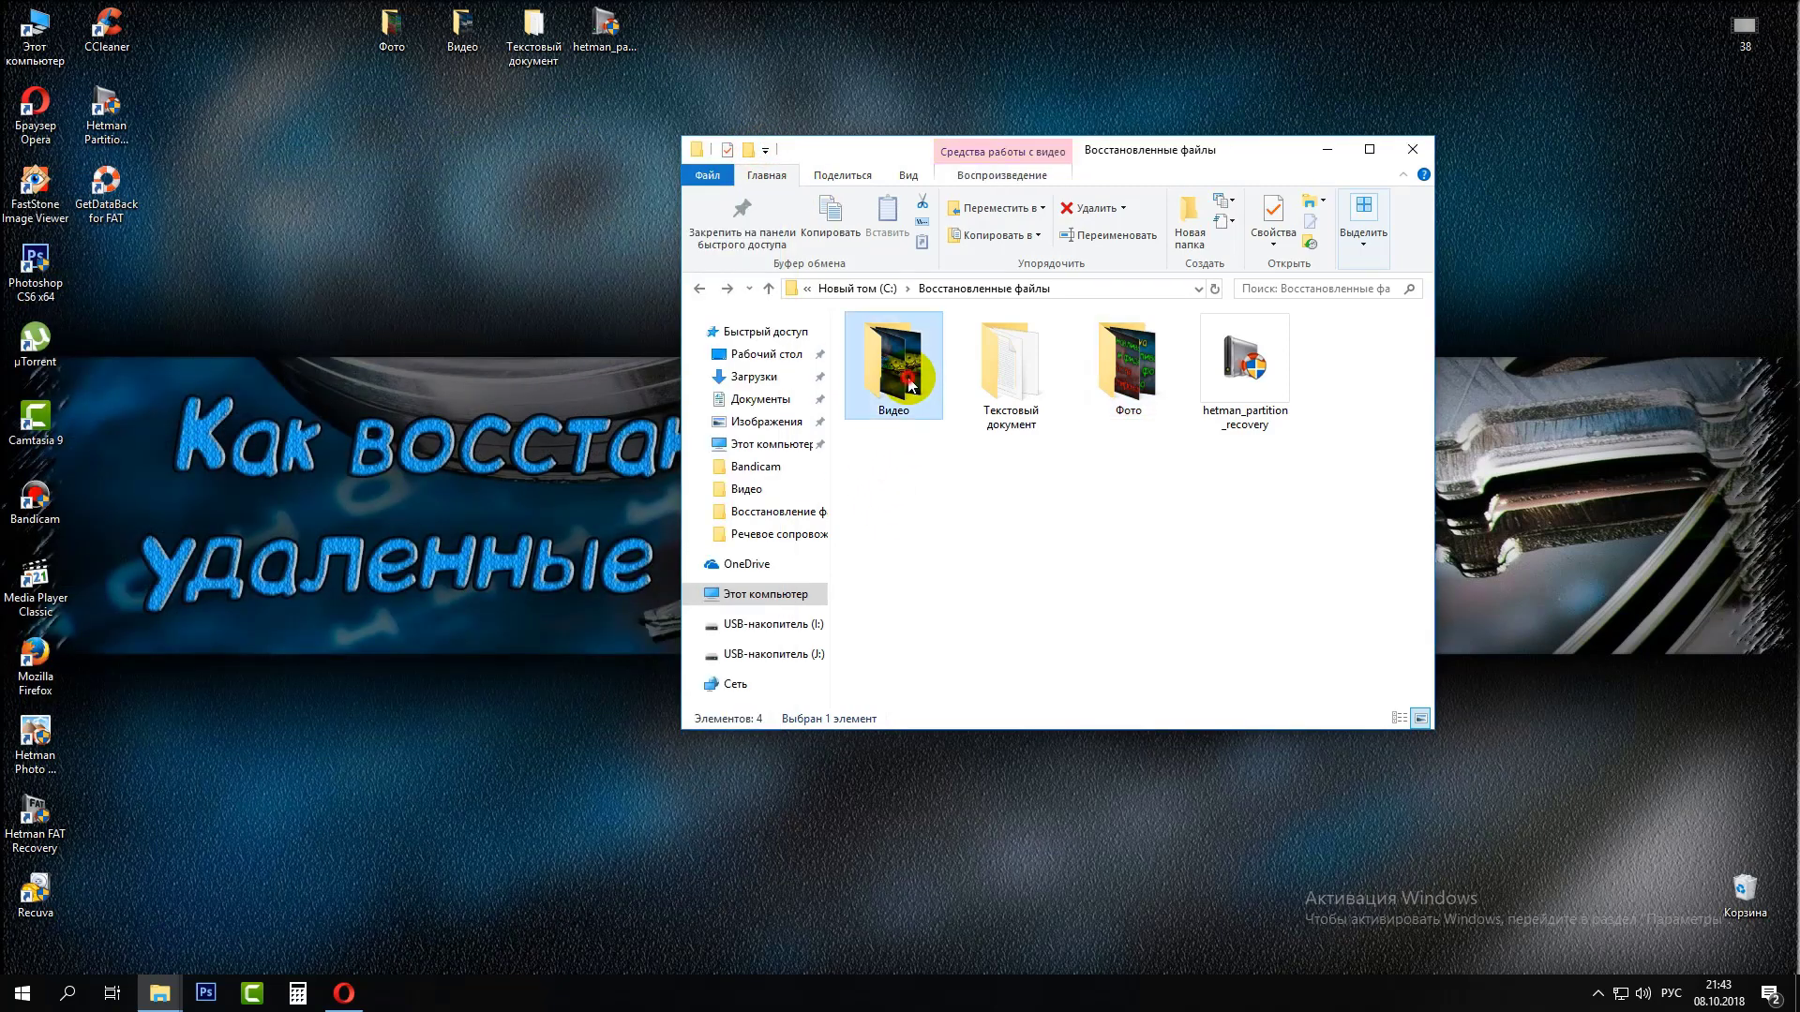
left_click(1012, 375)
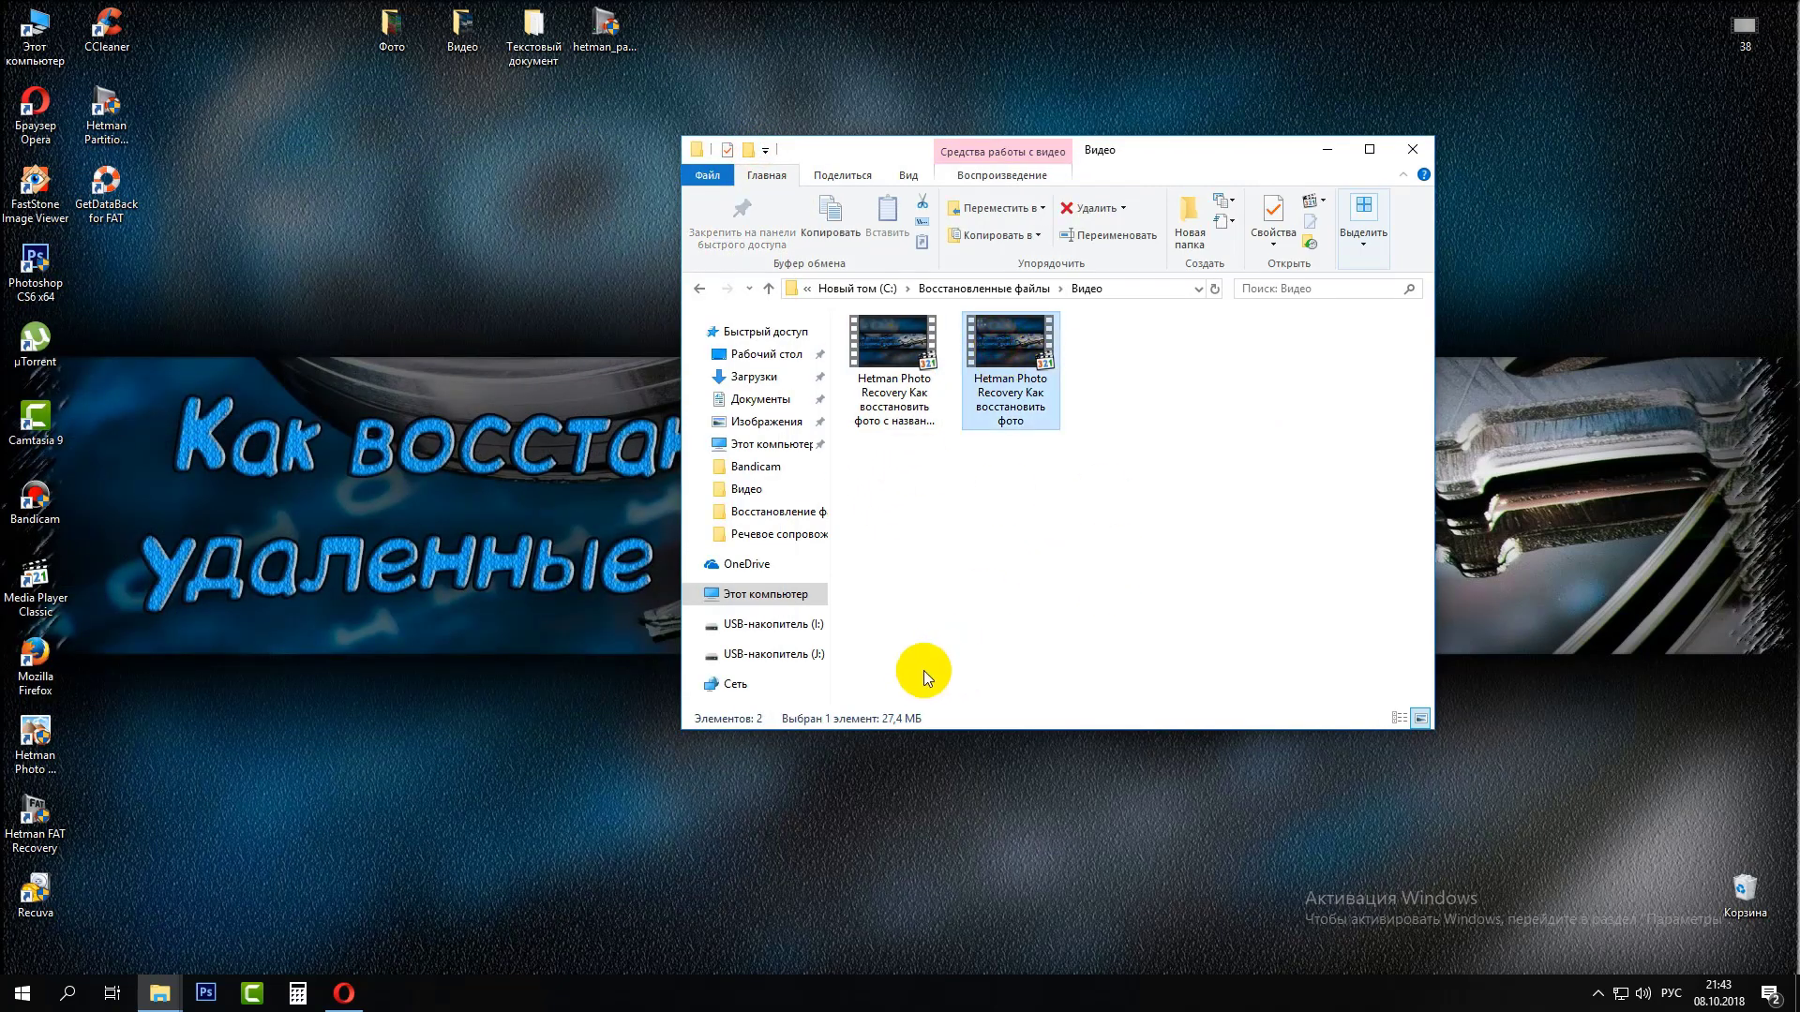
double_click(464, 32)
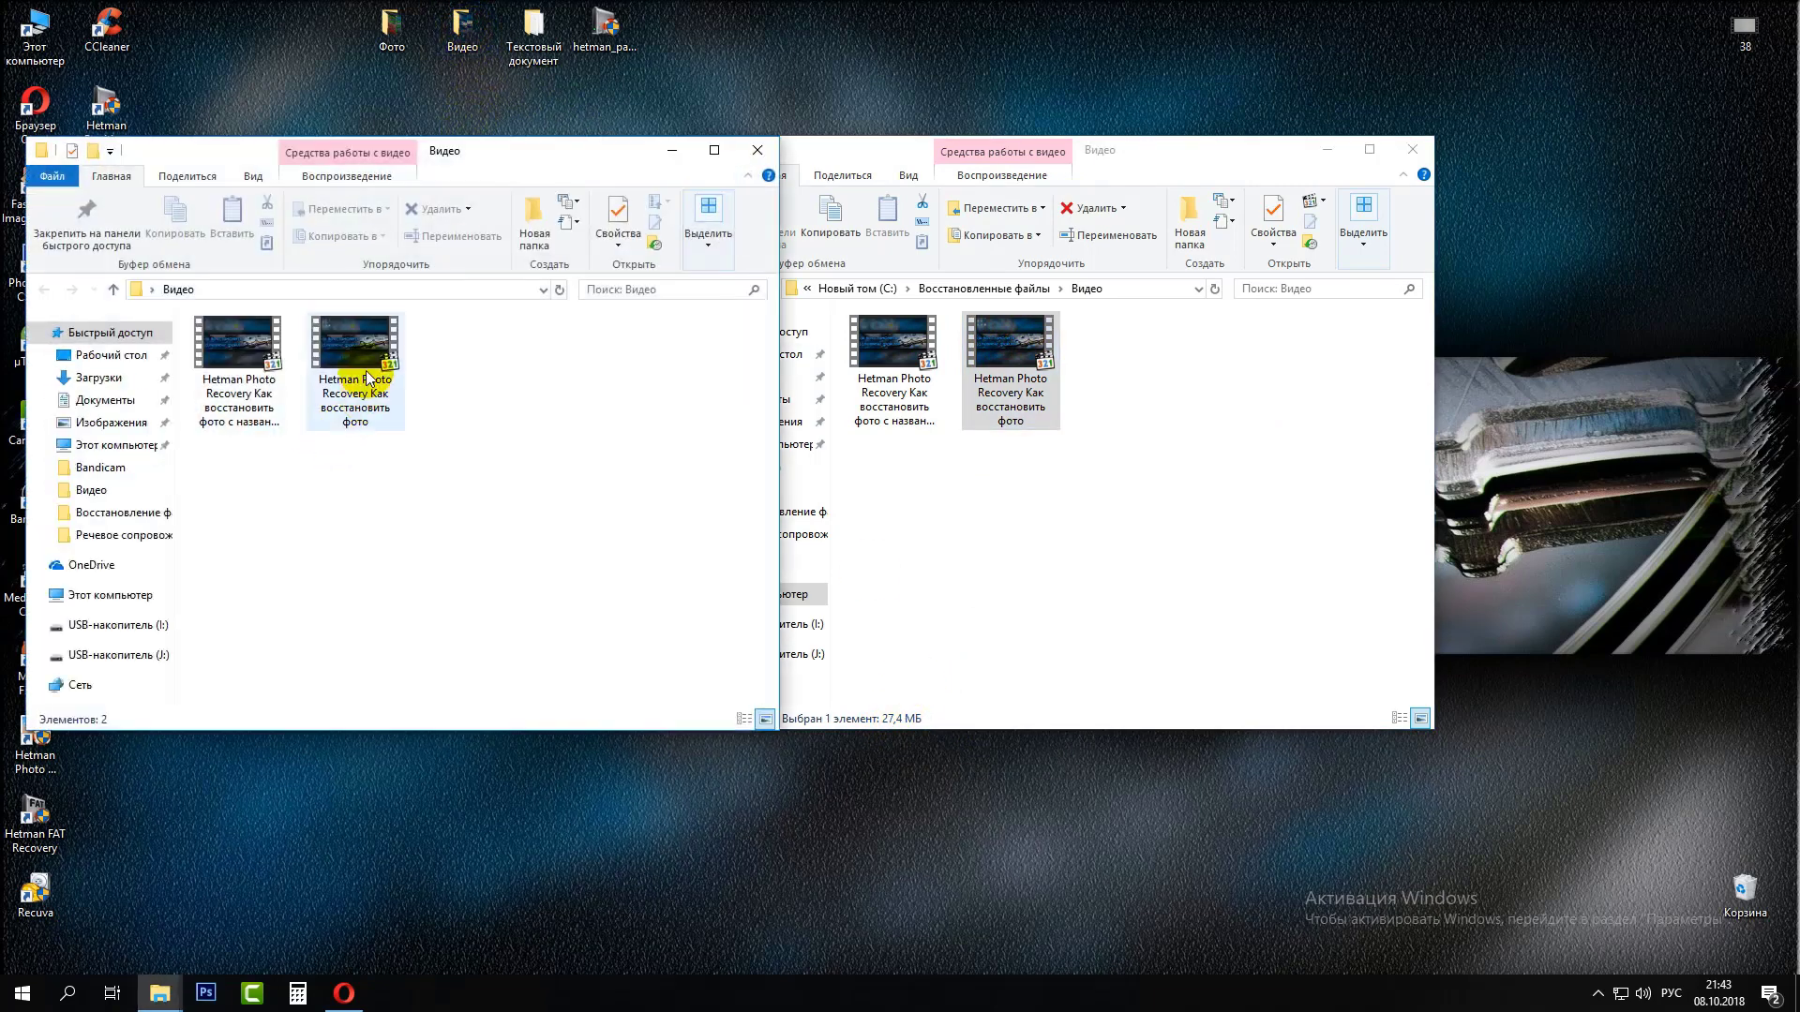
left_click(361, 349)
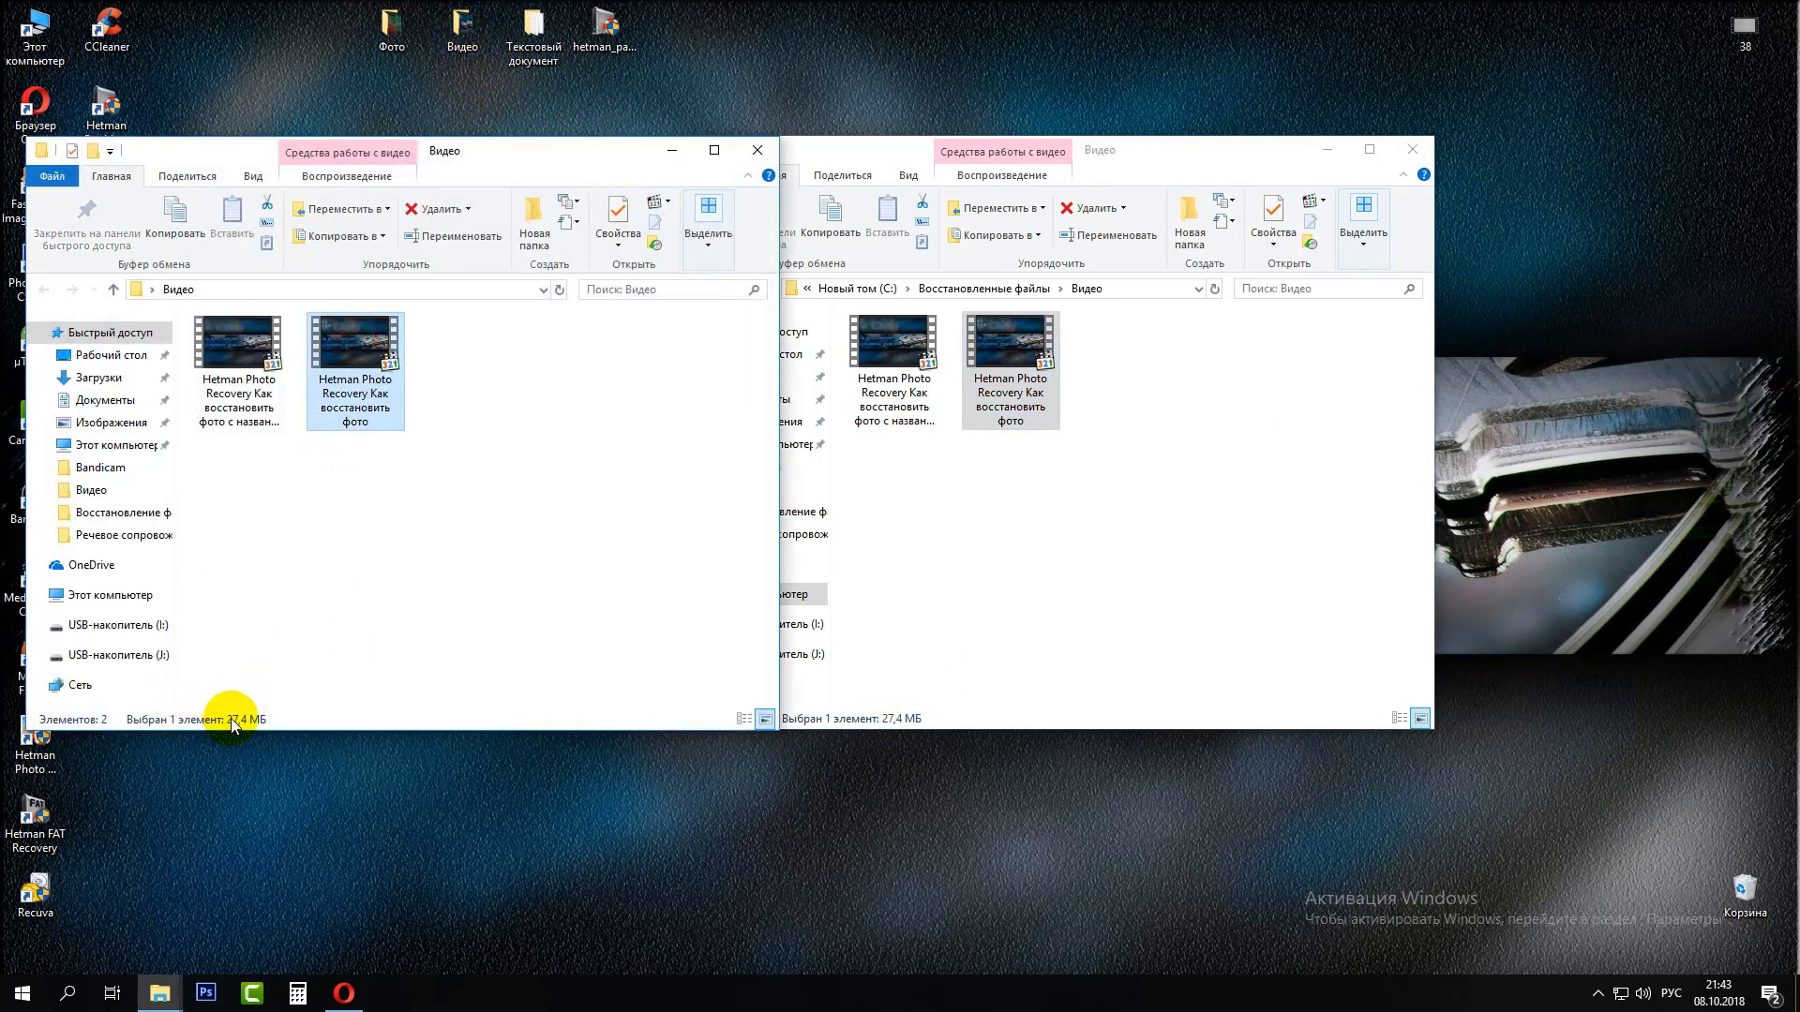
left_click(758, 150)
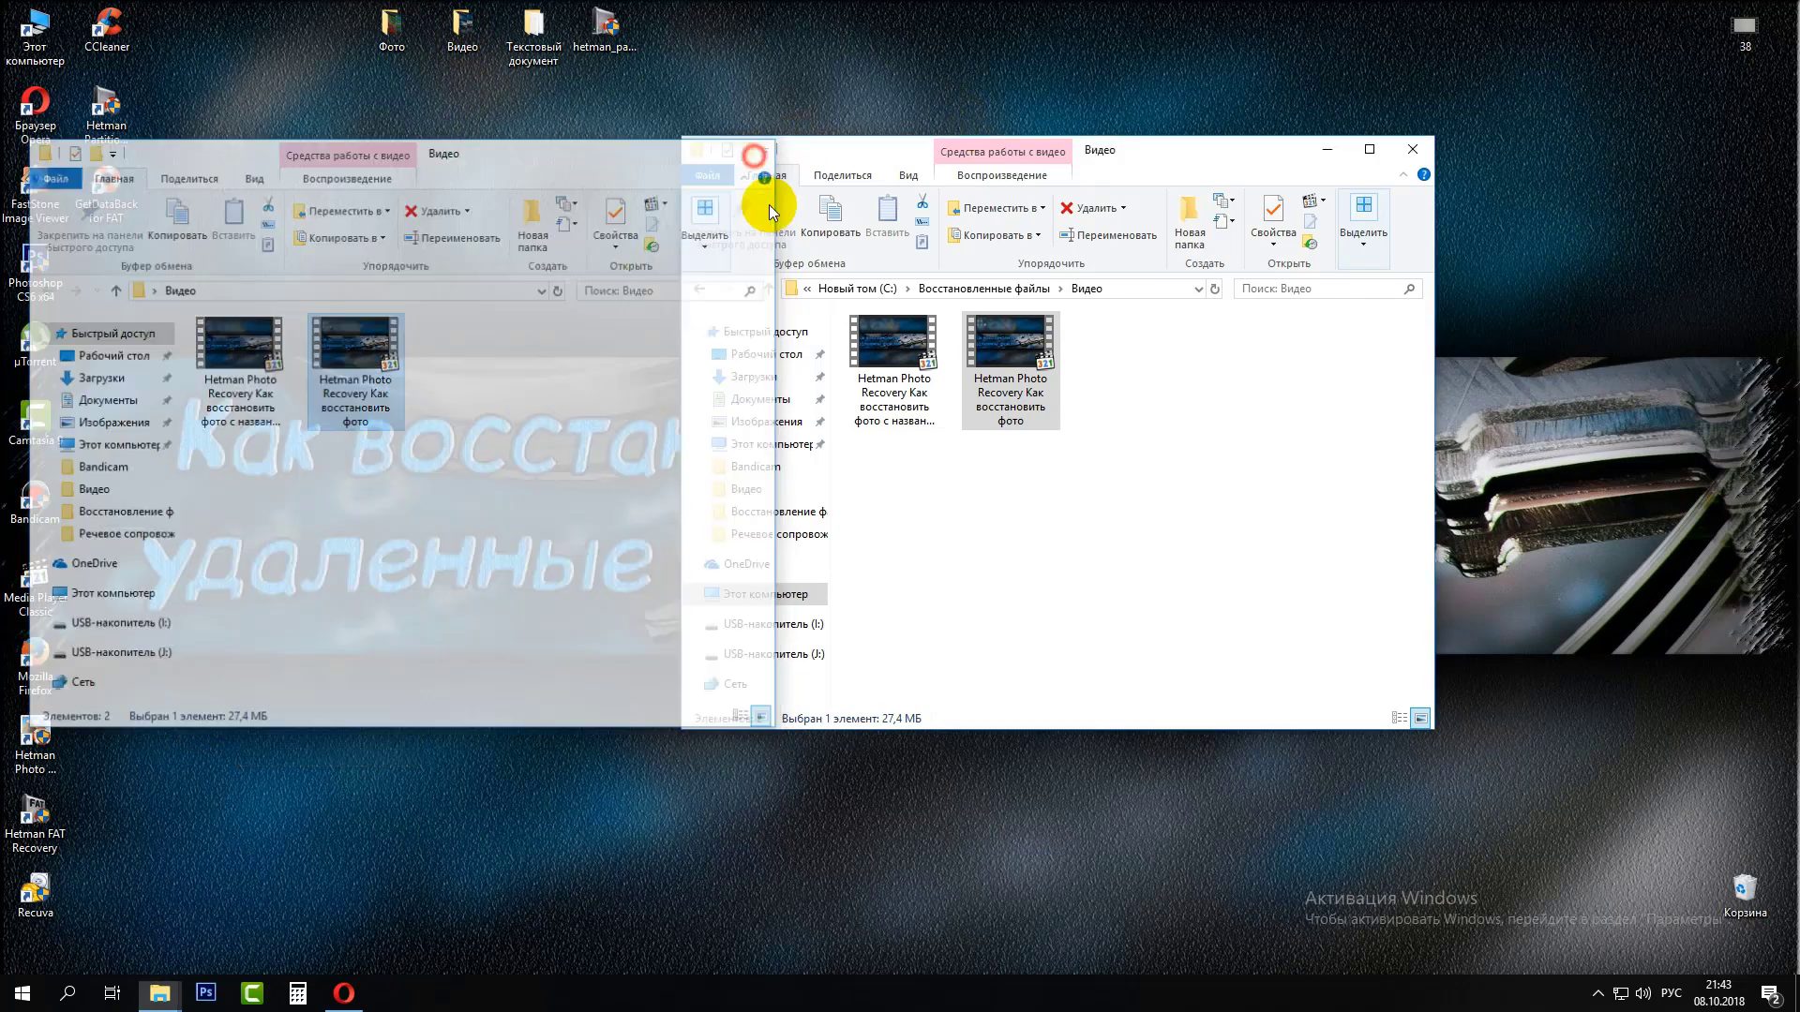
- Return to Восстановленные файлы and open the recovered Текстовый документ folder
left_click(709, 292)
double_click(1000, 348)
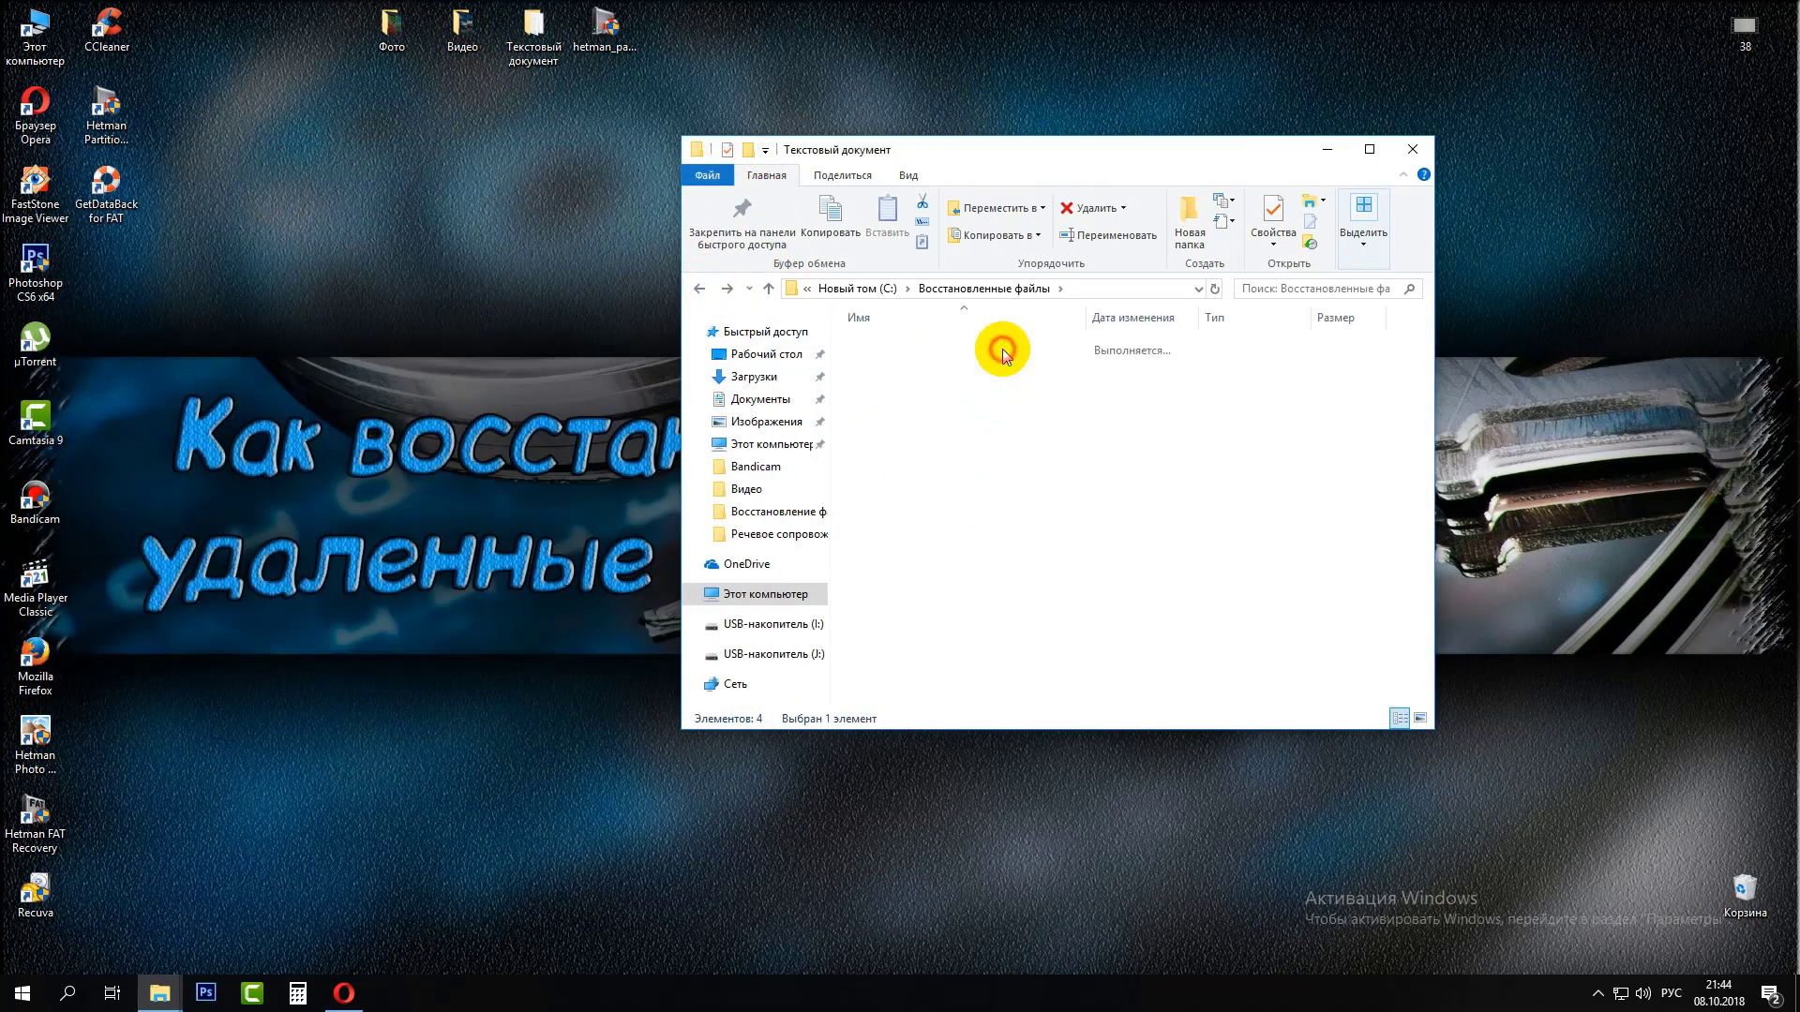